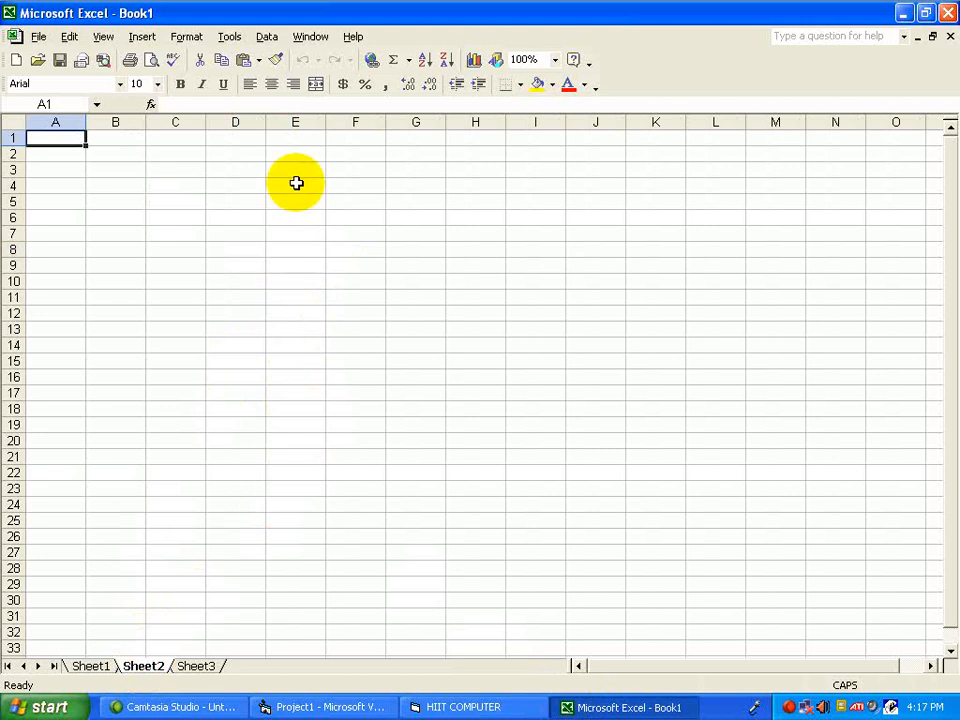
- Enter the title "school marksheet" in E2 and the headings Rollno and Name in A4 and B4
{"action": "type", "text": "school marksheet"}
{"action": "key", "text": "Return"}
{"action": "key", "text": "Down"}
{"action": "key", "text": "Left"}
{"action": "key", "text": "Left"}
{"action": "key", "text": "Left"}
{"action": "key", "text": "Left"}
{"action": "type", "text": "Rollno"}
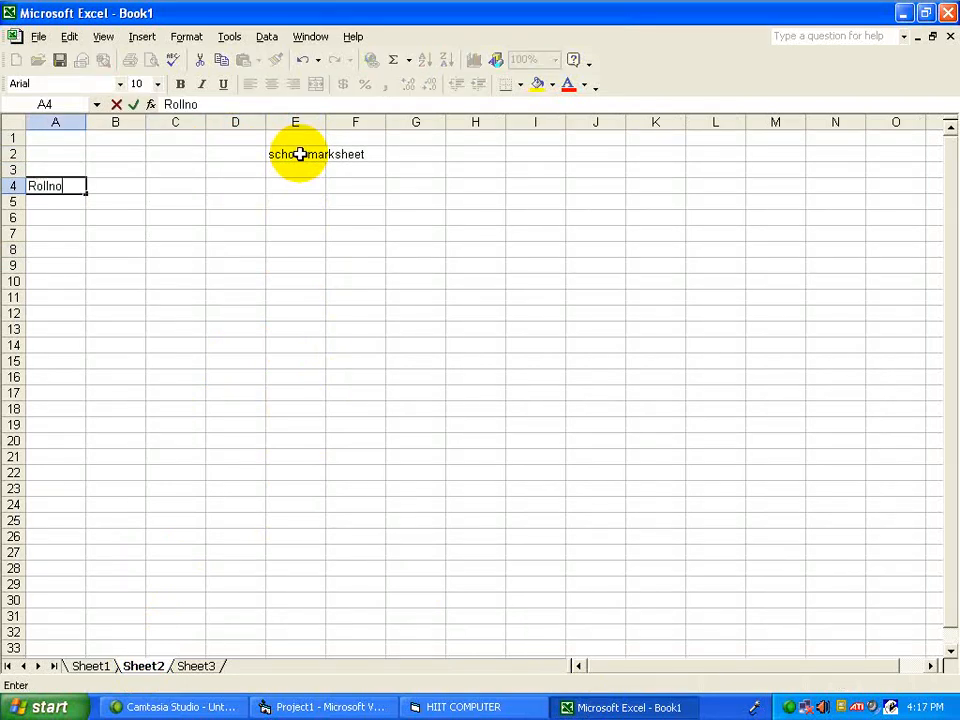
{"action": "key", "text": "Tab"}
{"action": "type", "text": "Name"}
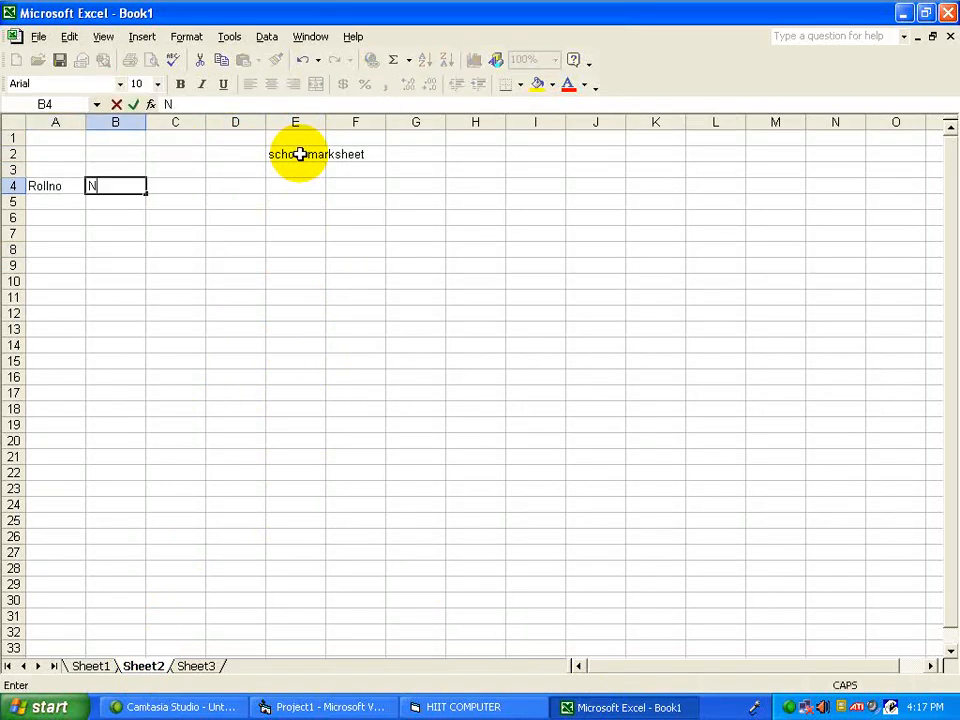
- Enter the subject headings eng, hindi, maths and science in cells C4 to F4
{"action": "key", "text": "Tab"}
{"action": "type", "text": "eng"}
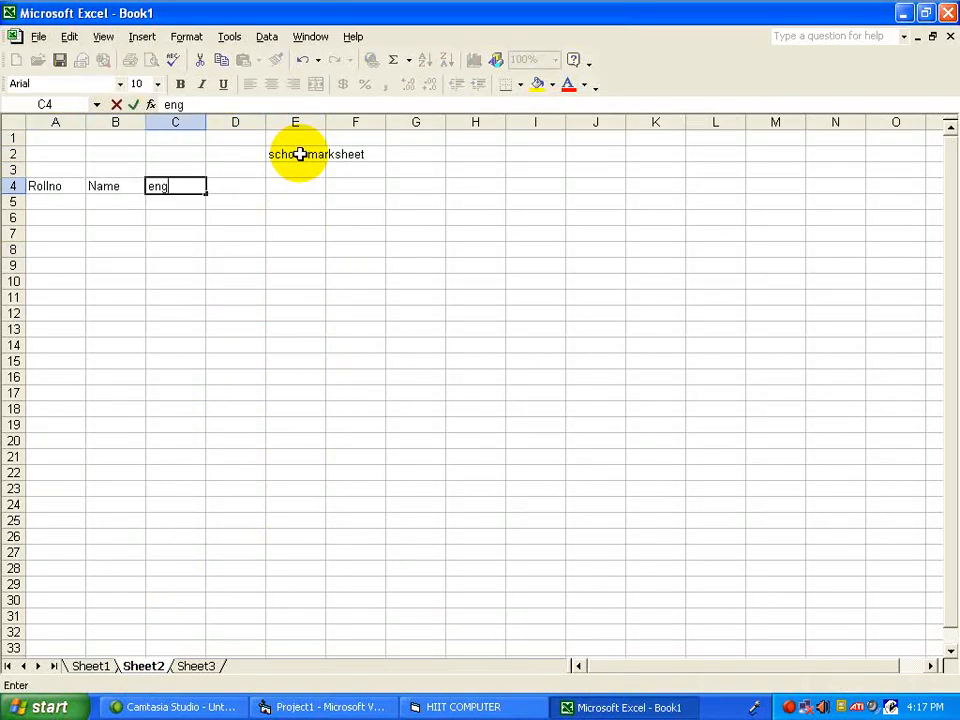
{"action": "key", "text": "Tab"}
{"action": "type", "text": "hindi"}
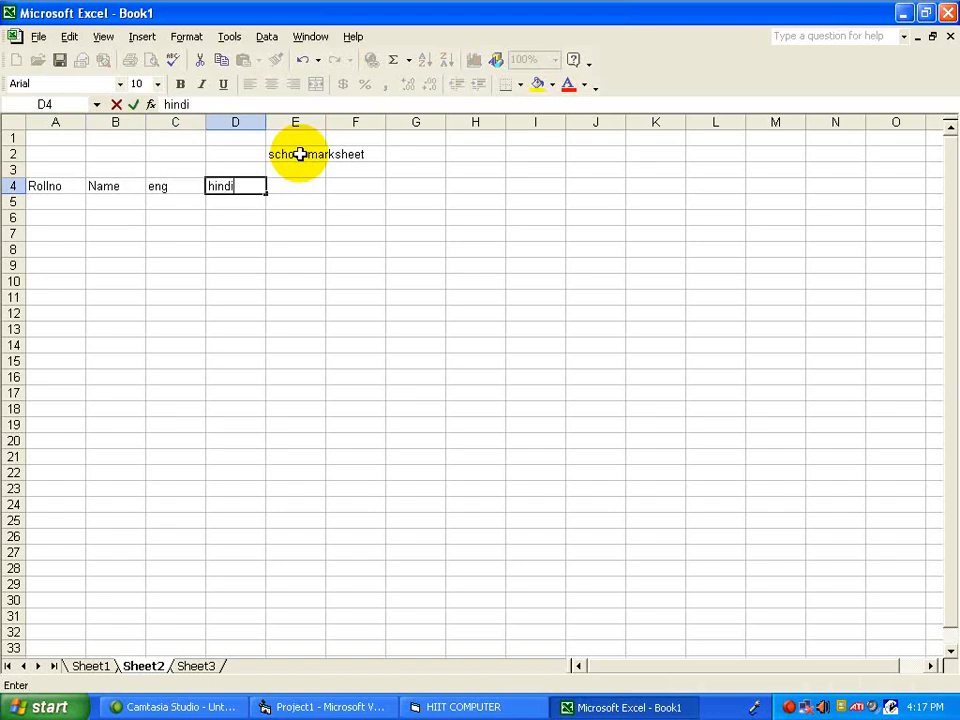
{"action": "key", "text": "Tab"}
{"action": "type", "text": "maths"}
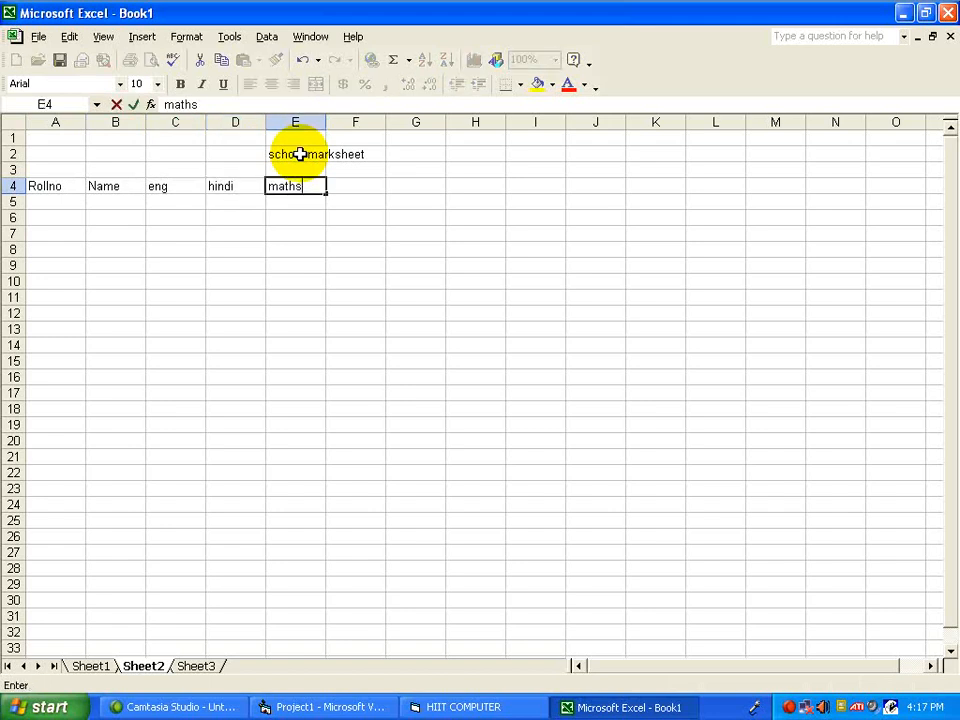
{"action": "key", "text": "Tab"}
{"action": "type", "text": "science"}
- Enter the headings total, average and grade in G4 to I4 and select cell A5 under Rollno
{"action": "key", "text": "Tab"}
{"action": "type", "text": "total"}
{"action": "key", "text": "Tab"}
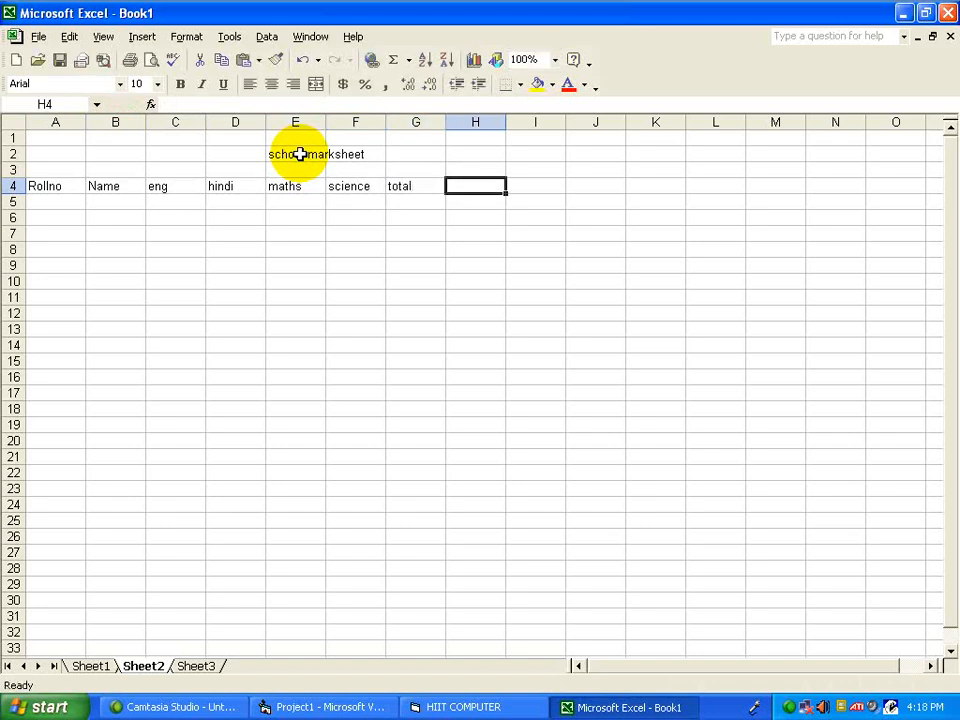
{"action": "type", "text": "average"}
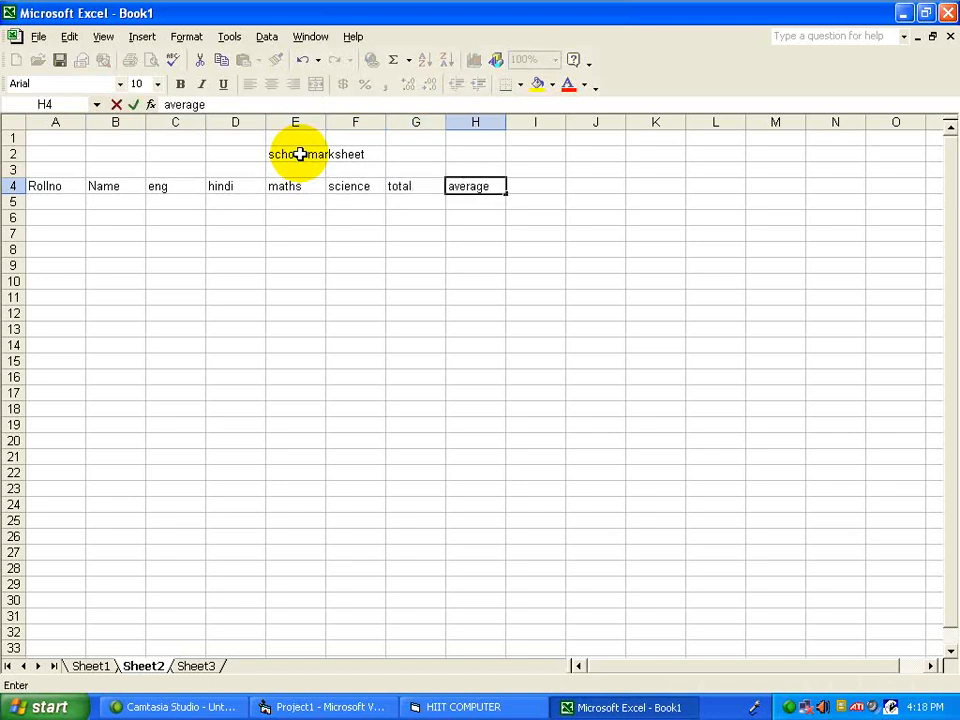
{"action": "key", "text": "Tab"}
{"action": "type", "text": "grade"}
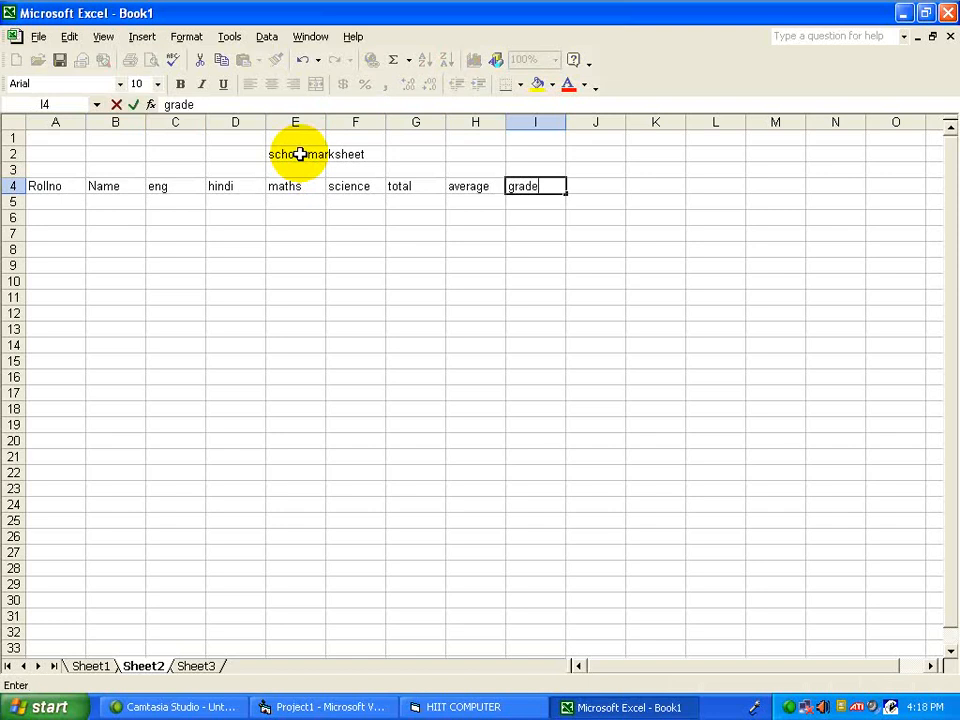
{"action": "key", "text": "Return"}
{"action": "key", "text": "Left"}
{"action": "key", "text": "Left"}
{"action": "key", "text": "Left"}
{"action": "key", "text": "Left"}
{"action": "key", "text": "Left"}
{"action": "key", "text": "Left"}
{"action": "key", "text": "Left"}
{"action": "key", "text": "Left"}
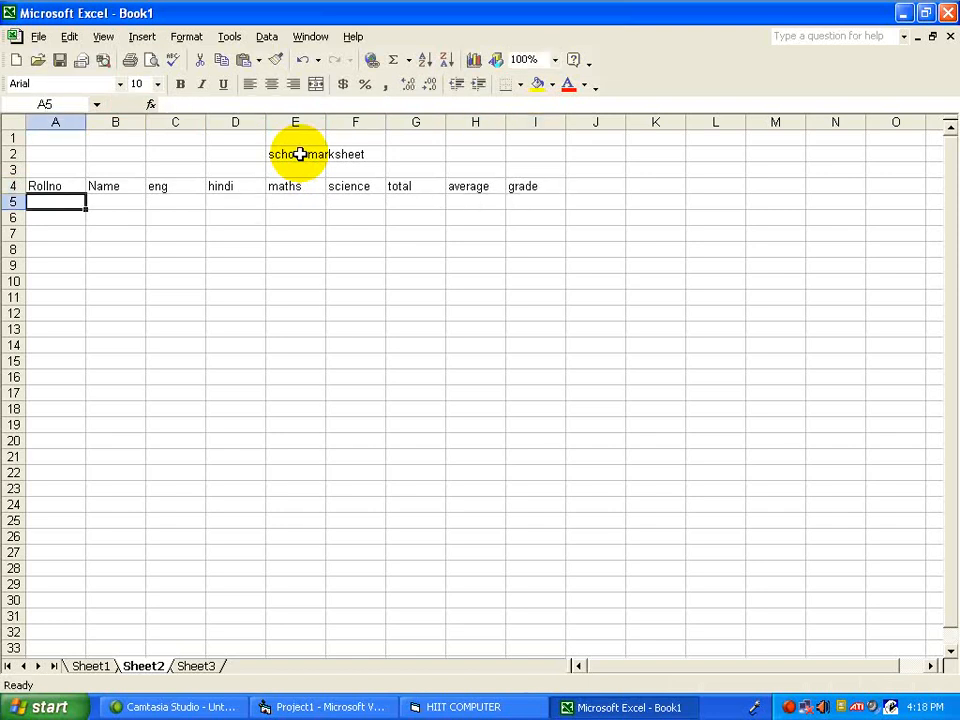
{"action": "key", "text": "Right"}
{"action": "key", "text": "Right"}
{"action": "key", "text": "Right"}
{"action": "key", "text": "Right"}
{"action": "key", "text": "Right"}
{"action": "key", "text": "Right"}
{"action": "key", "text": "Left"}
{"action": "key", "text": "Left"}
{"action": "key", "text": "Left"}
{"action": "key", "text": "Left"}
{"action": "key", "text": "Left"}
{"action": "key", "text": "Left"}
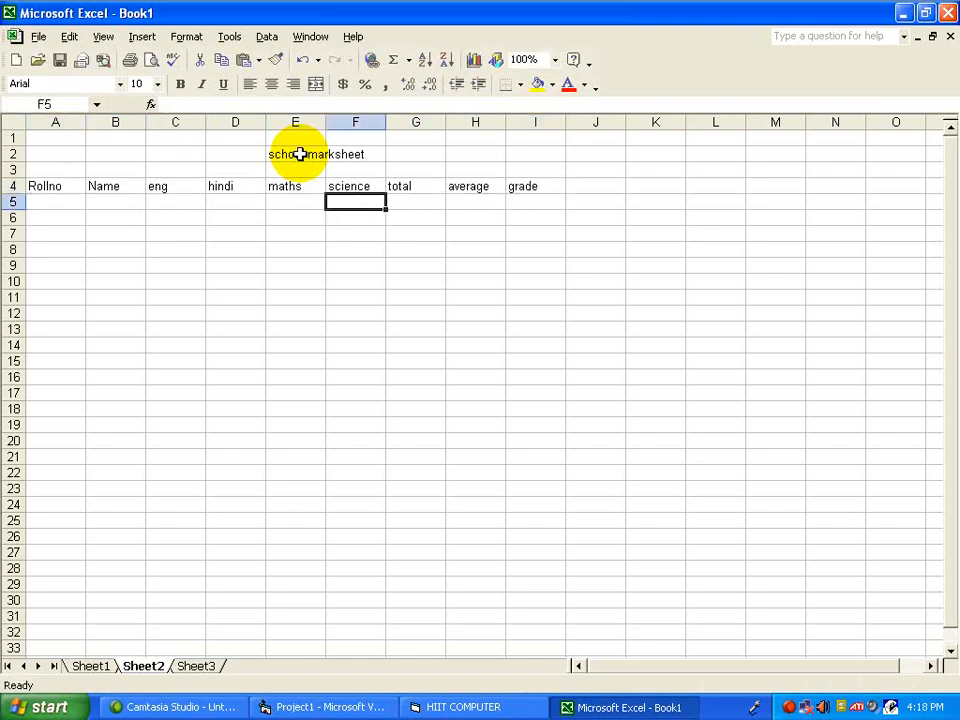
- Enter the roll numbers 1, 2 and 3 in cells A5 to A7
{"action": "type", "text": "1"}
{"action": "key", "text": "Return"}
{"action": "type", "text": "2"}
{"action": "key", "text": "Return"}
{"action": "type", "text": "3"}
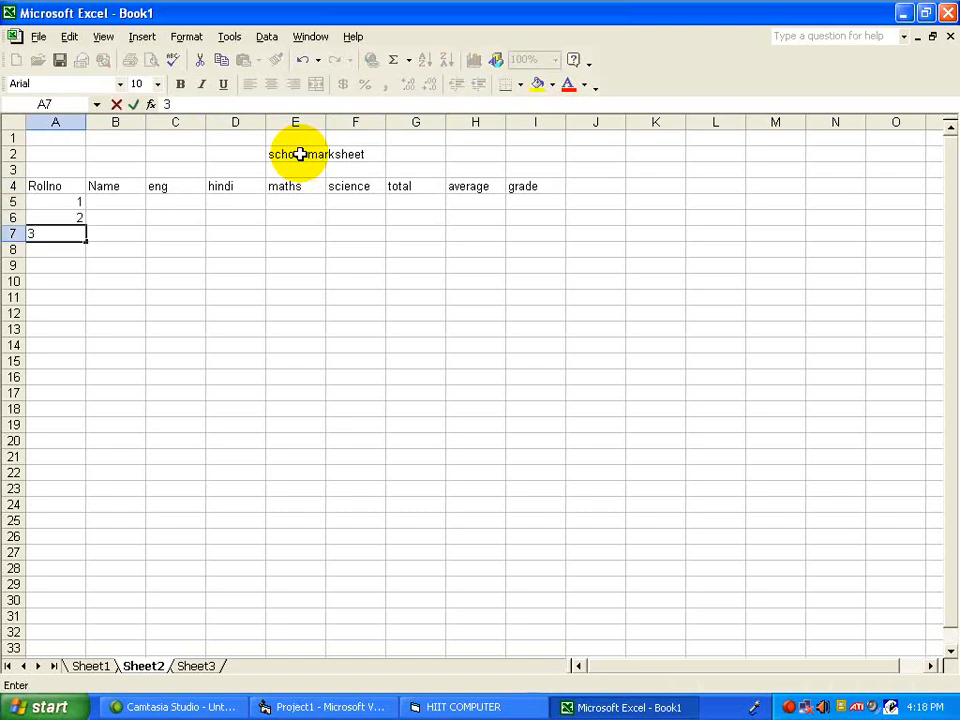
- Enter the placeholder names a, bv and d in cells B5 to B7
{"action": "key", "text": "Tab"}
{"action": "key", "text": "Up"}
{"action": "key", "text": "Up"}
{"action": "type", "text": "a"}
{"action": "key", "text": "Return"}
{"action": "type", "text": "bv"}
{"action": "key", "text": "Return"}
{"action": "type", "text": "d"}
- Enter the first student's marks in row 5: eng 55, hindi 66, maths 77 and science 88
{"action": "key", "text": "Right"}
{"action": "key", "text": "Up"}
{"action": "key", "text": "Up"}
{"action": "type", "text": "55"}
{"action": "key", "text": "Tab"}
{"action": "type", "text": "66"}
{"action": "key", "text": "Tab"}
{"action": "type", "text": "77"}
{"action": "key", "text": "Tab"}
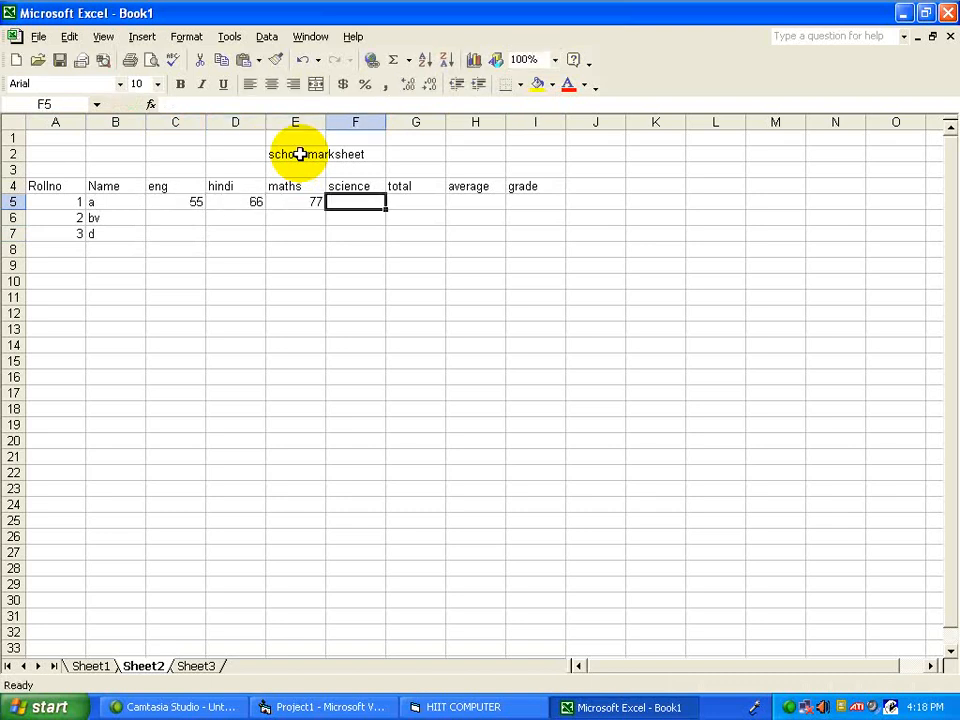
{"action": "type", "text": "88"}
{"action": "key", "text": "Tab"}
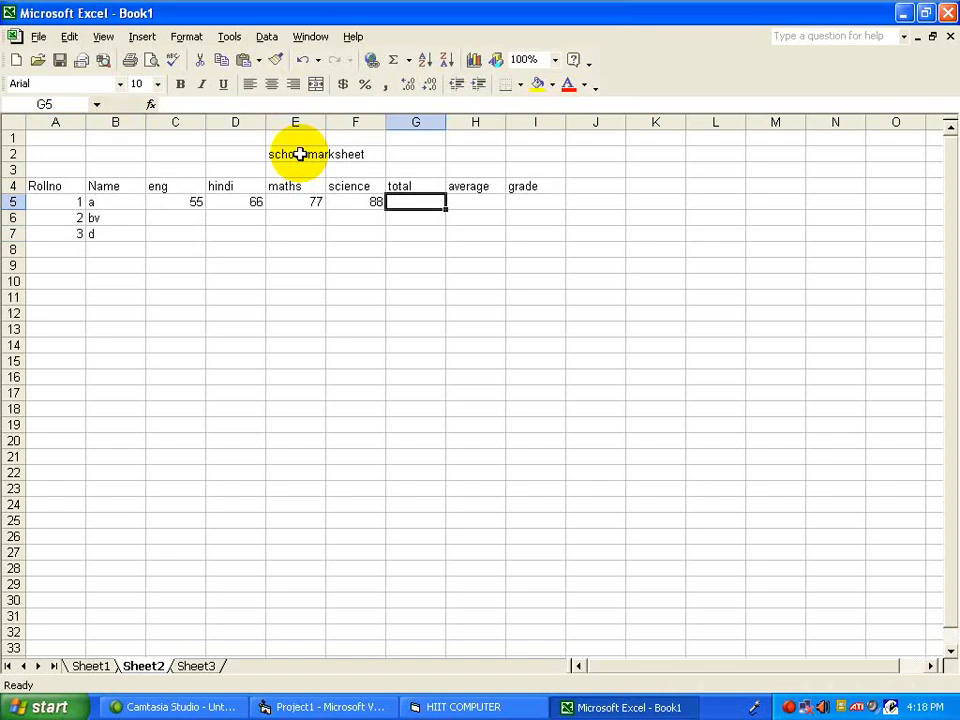
- Calculate the first student's total in G5 with the formula =c5+d5+e5+f5
{"action": "type", "text": "="}
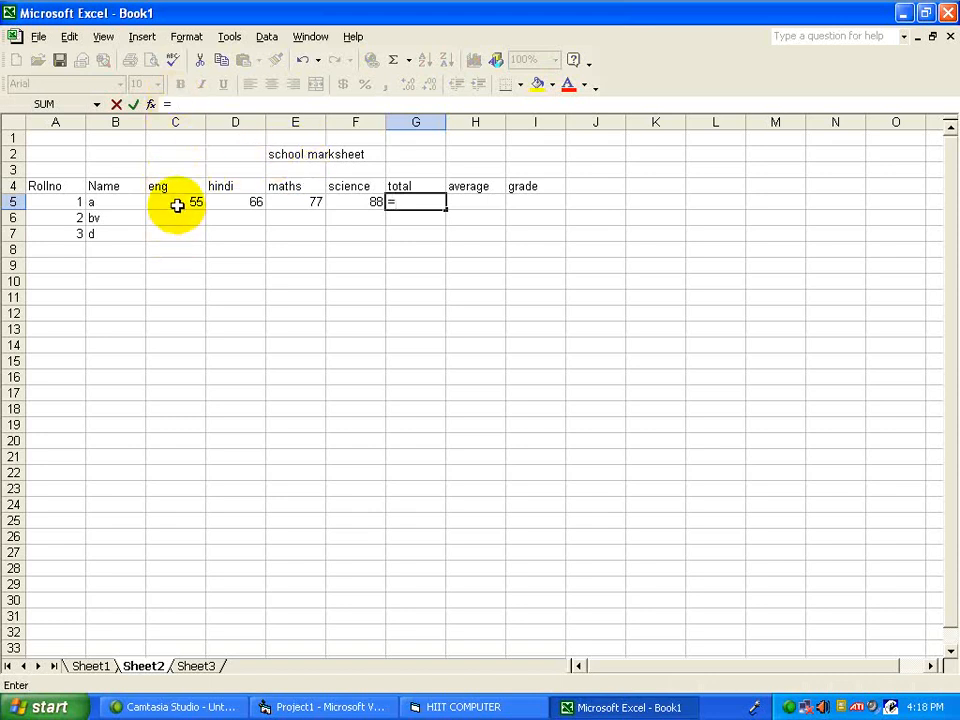
{"action": "type", "text": "c"}
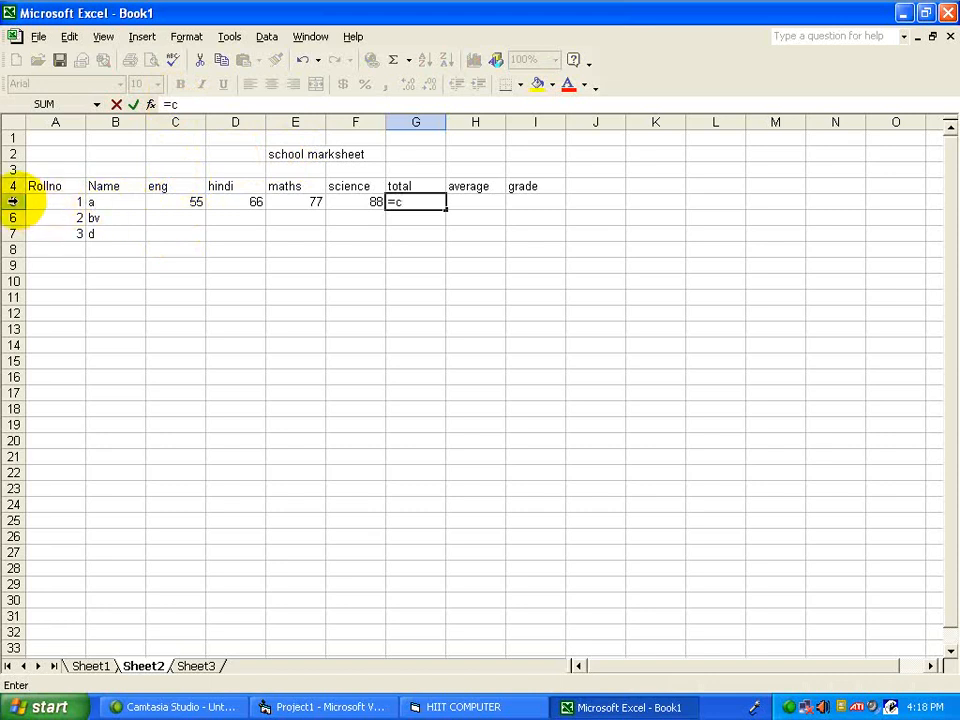
{"action": "type", "text": "5"}
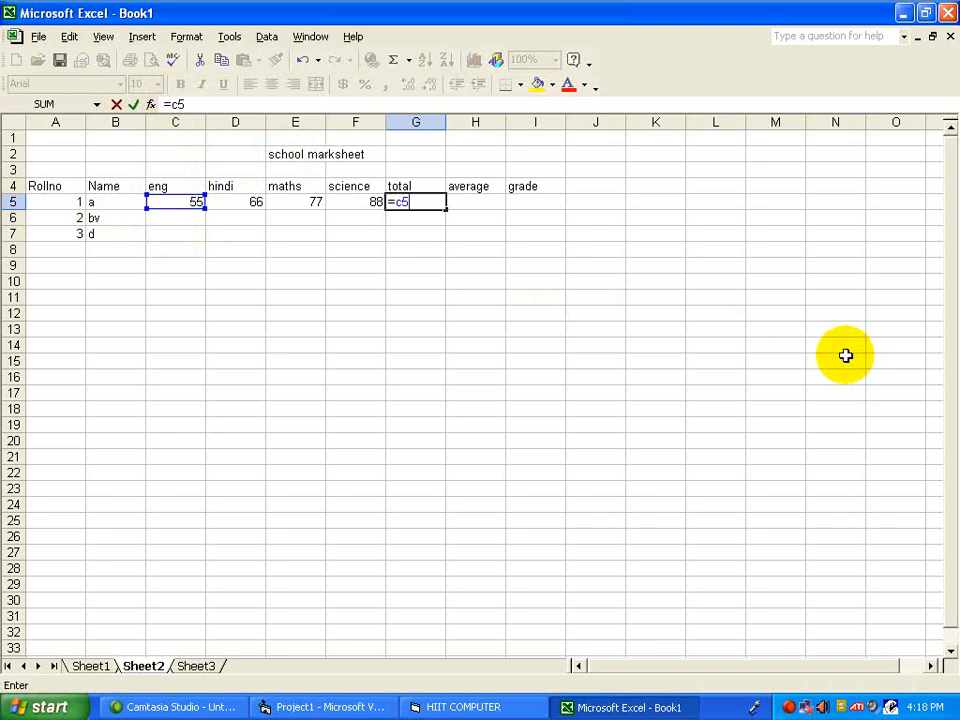
{"action": "type", "text": "+d5+"}
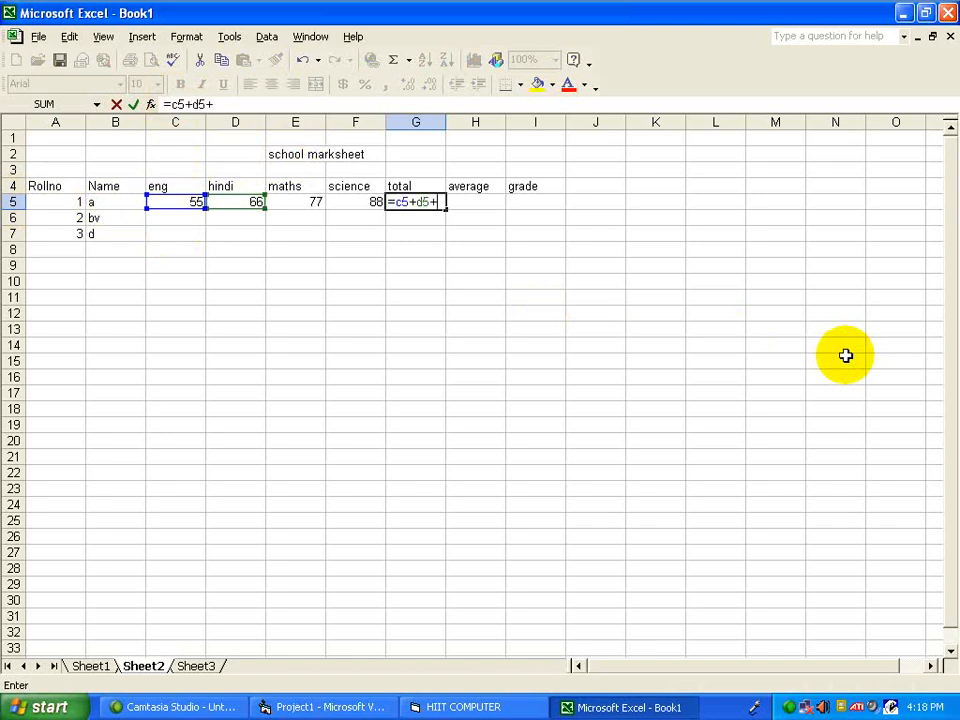
{"action": "type", "text": "e5+"}
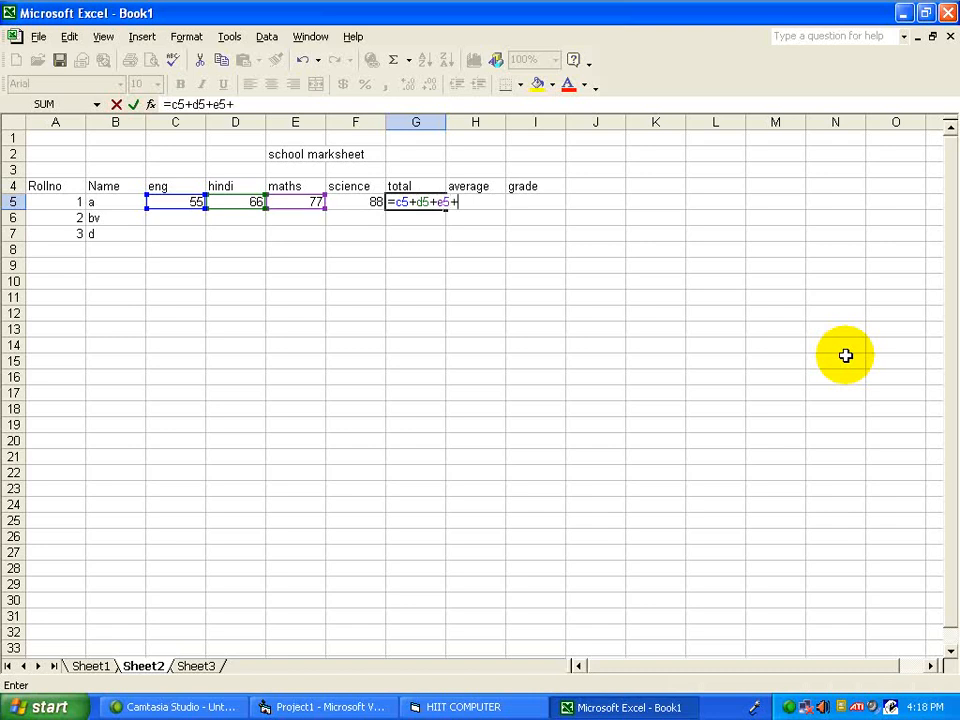
{"action": "type", "text": "f5"}
{"action": "key", "text": "Return"}
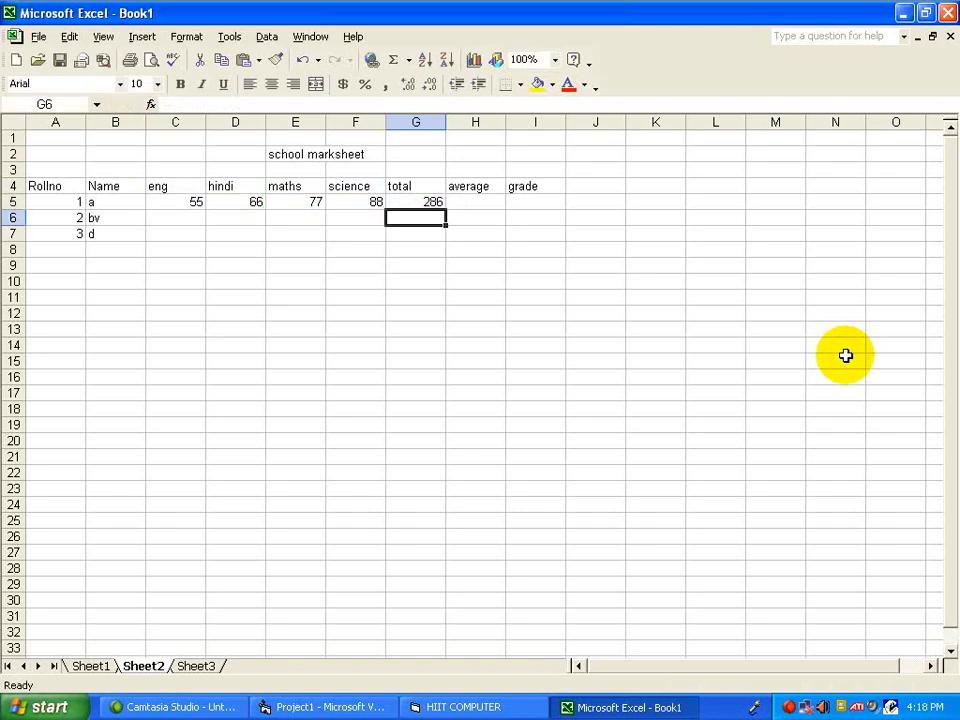
- Calculate the first student's average in H5 with the formula =g5/4
{"action": "key", "text": "Up"}
{"action": "key", "text": "Right"}
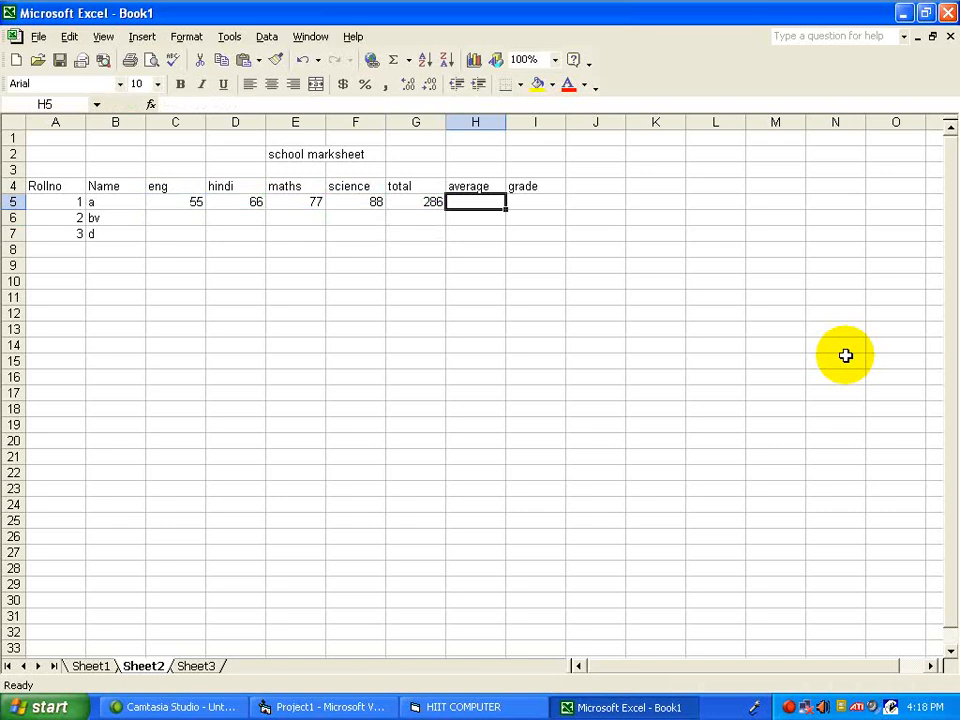
{"action": "type", "text": "="}
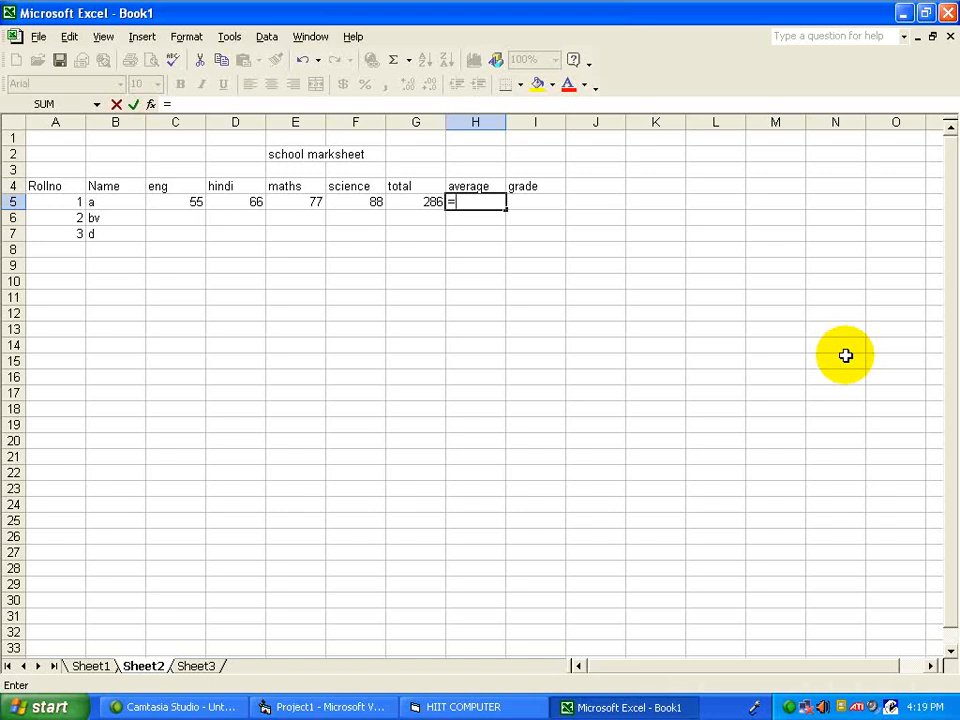
{"action": "type", "text": "g5/4"}
{"action": "key", "text": "Return"}
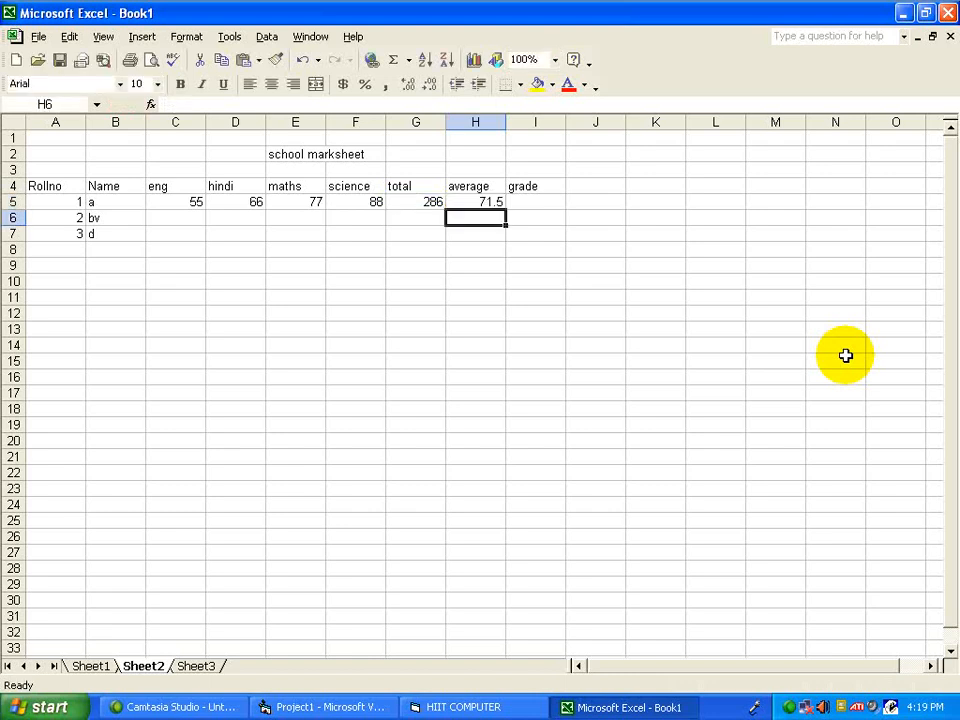
- Enter the grade formula =if(h5>=35,"pass","fail") in I5 for the first student
{"action": "key", "text": "Up"}
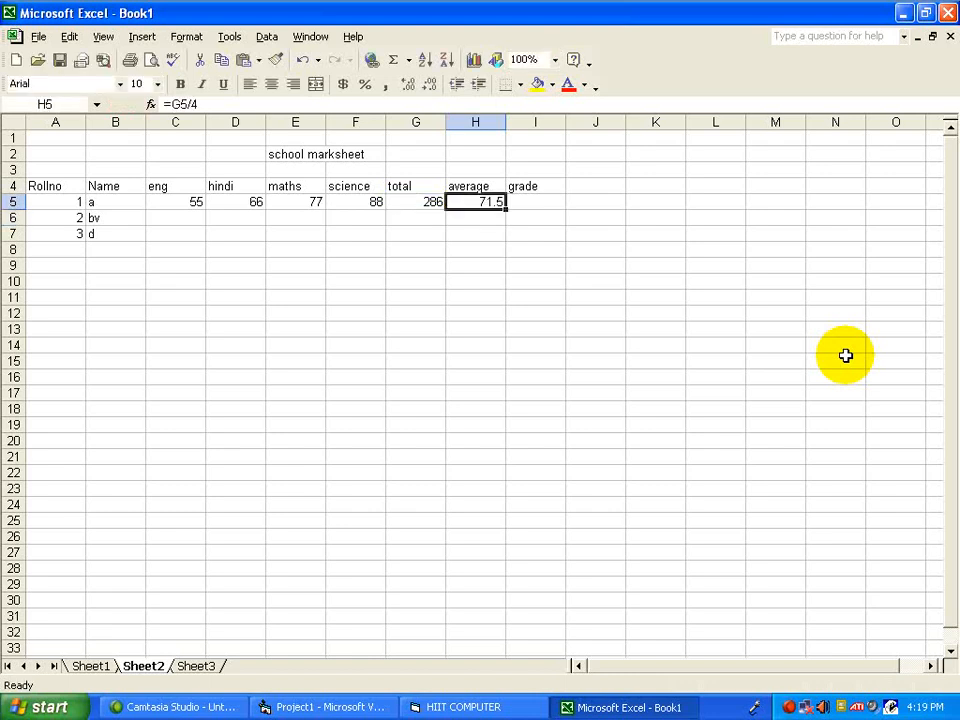
{"action": "key", "text": "Right"}
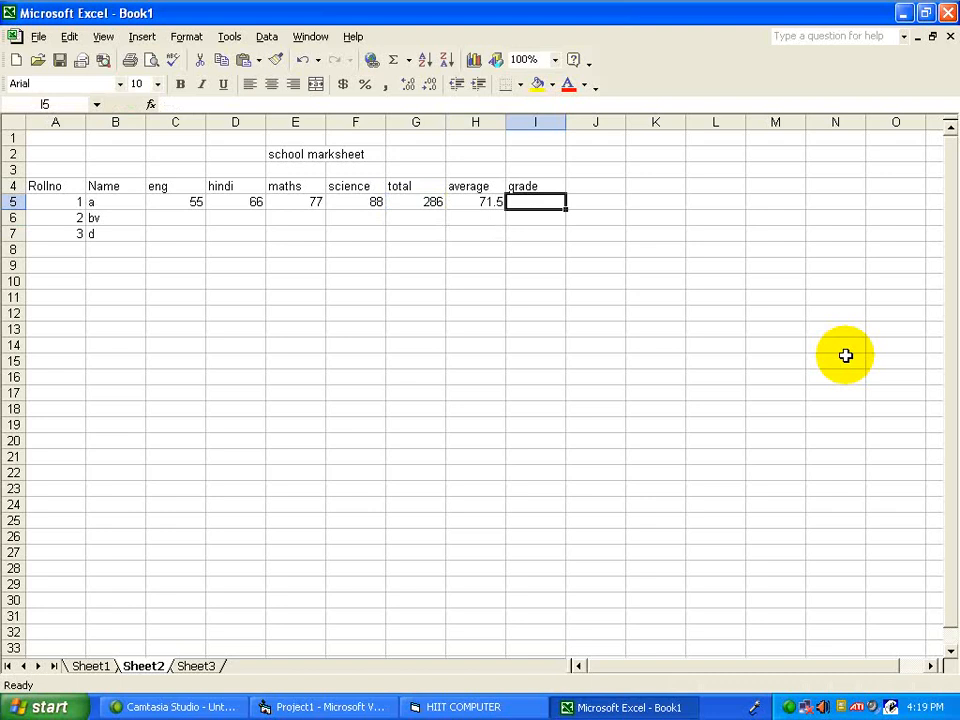
{"action": "type", "text": "=if"}
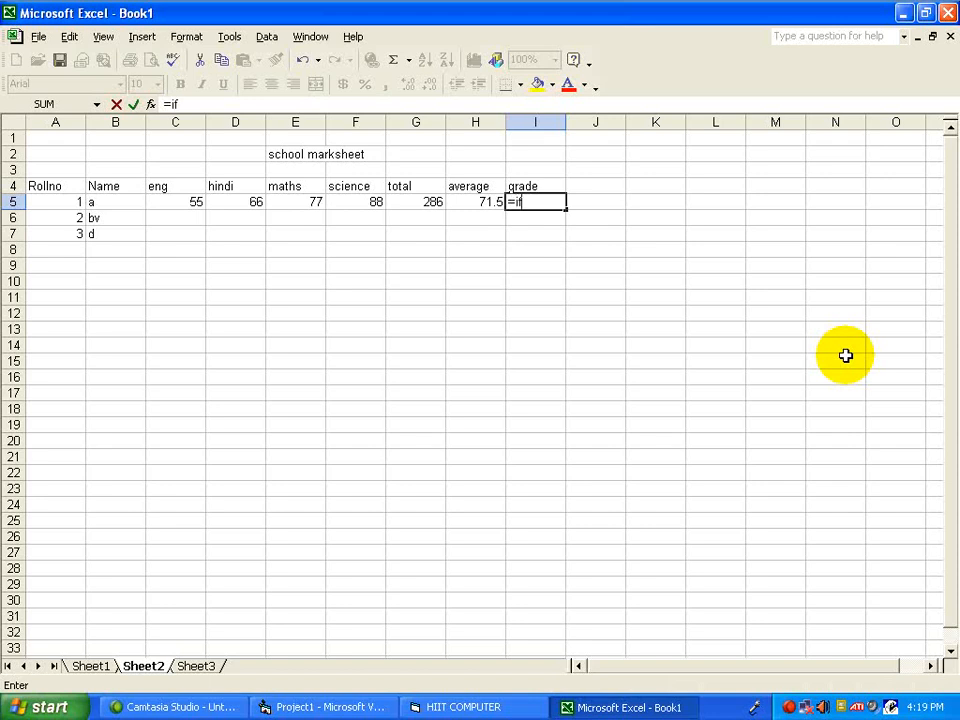
{"action": "type", "text": "("}
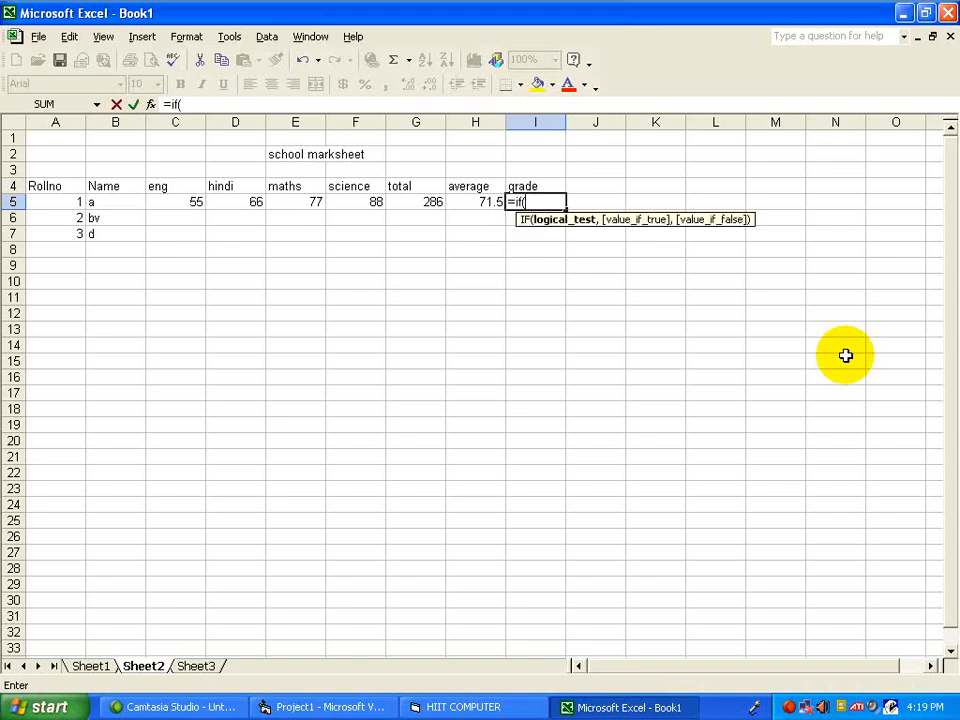
{"action": "type", "text": "h5>=35,\"pass"}
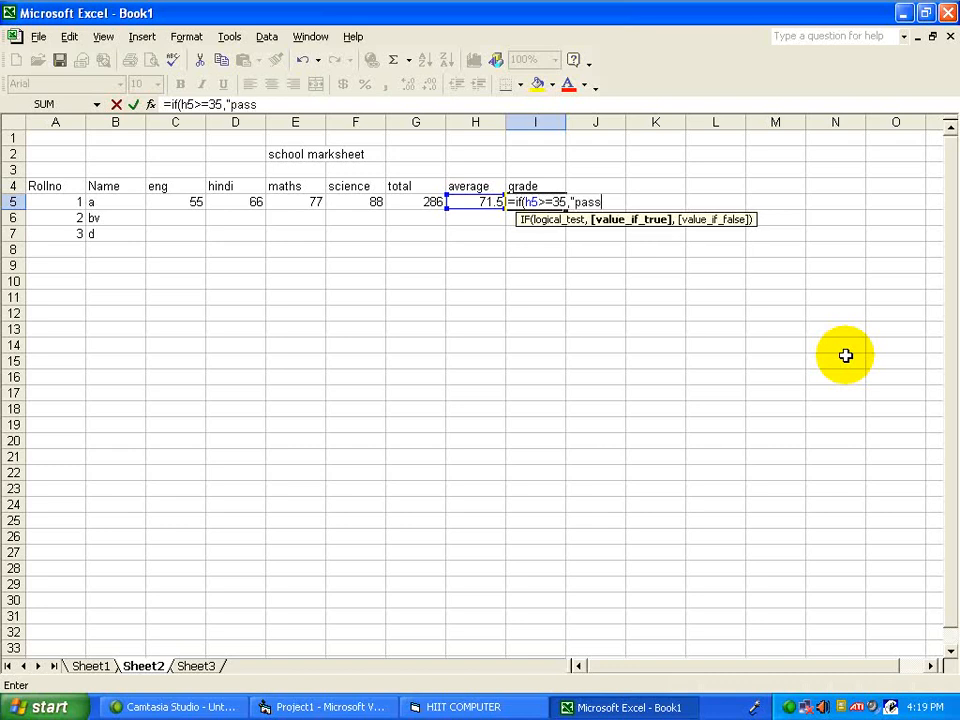
{"action": "type", "text": "\","}
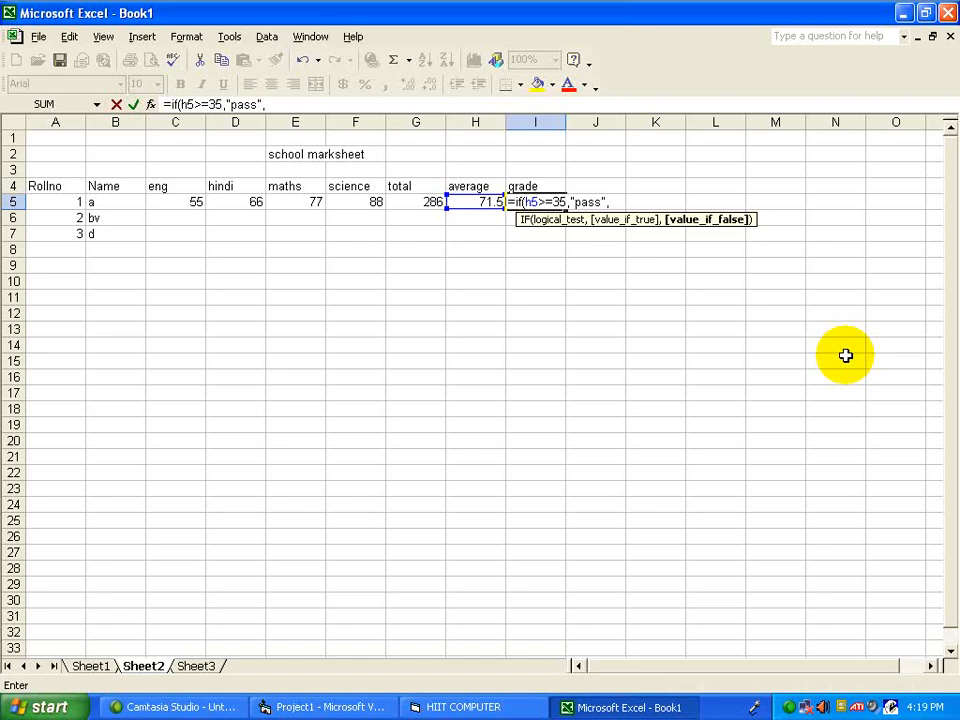
{"action": "type", "text": "\"fail\")"}
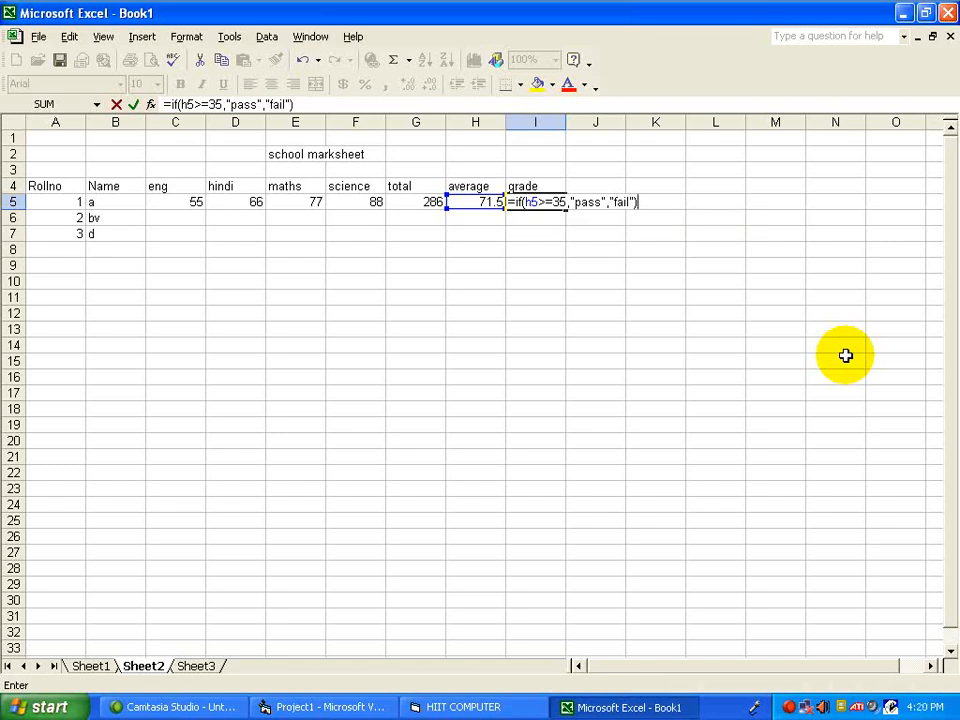
{"action": "key", "text": "Return"}
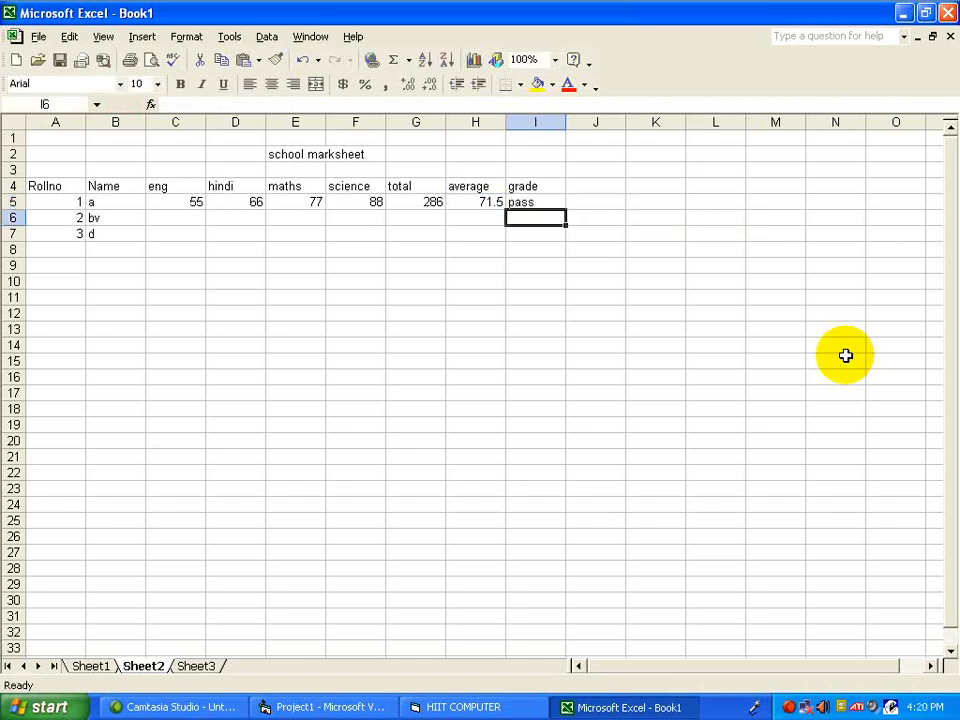
- Review the average and grade formulas in row 5
{"action": "key", "text": "Up"}
{"action": "key", "text": "Left"}
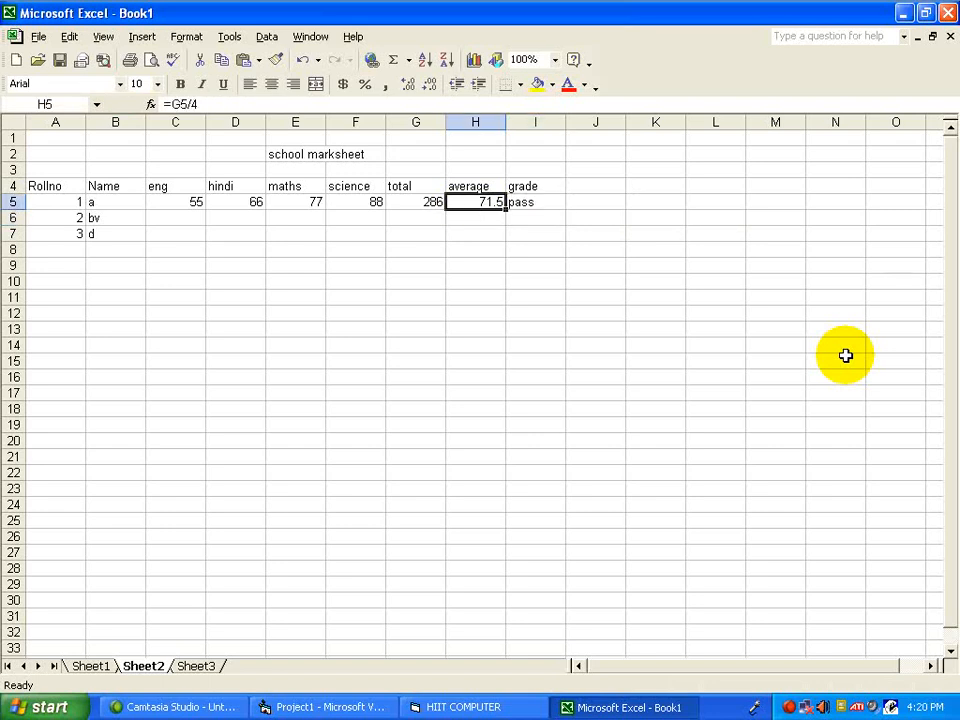
{"action": "key", "text": "Right"}
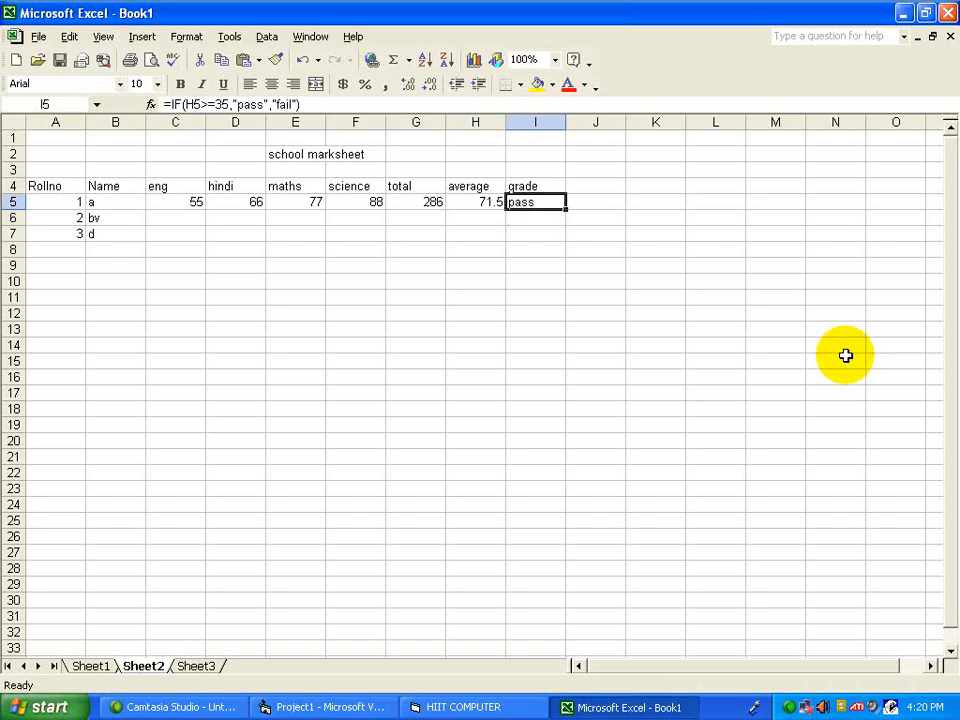
{"action": "key", "text": "Right"}
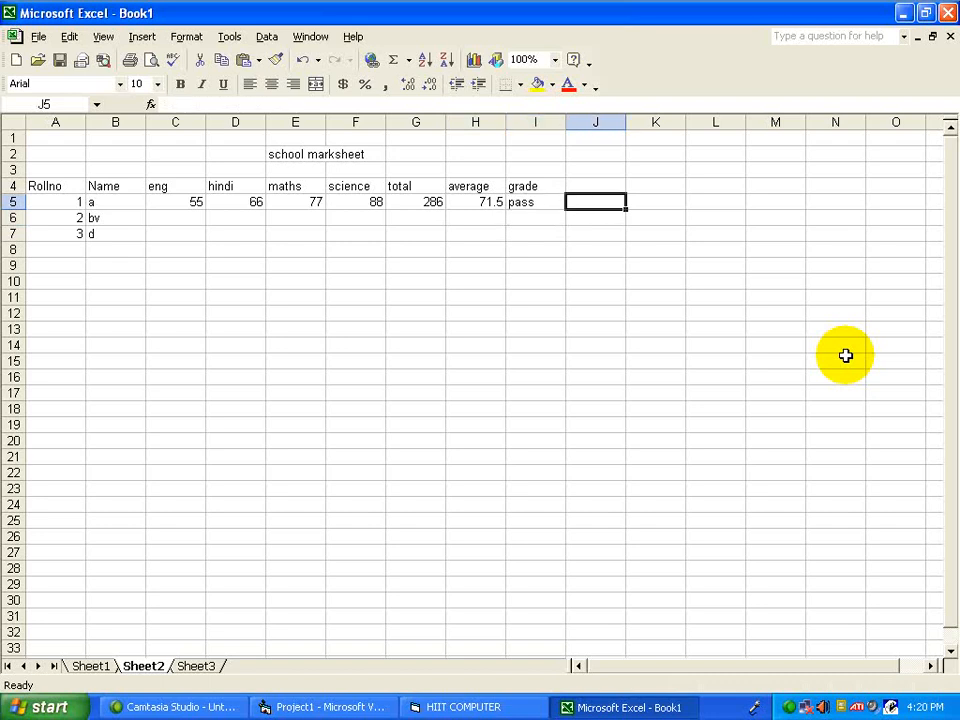
{"action": "key", "text": "Left"}
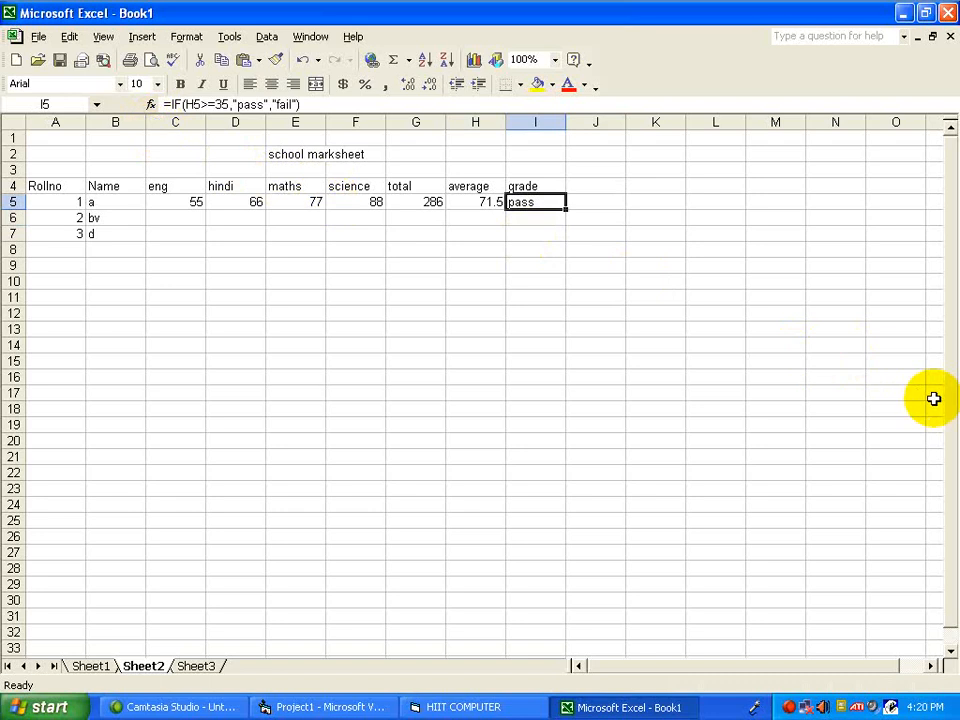
{"action": "key", "text": "Right"}
{"action": "key", "text": "Up"}
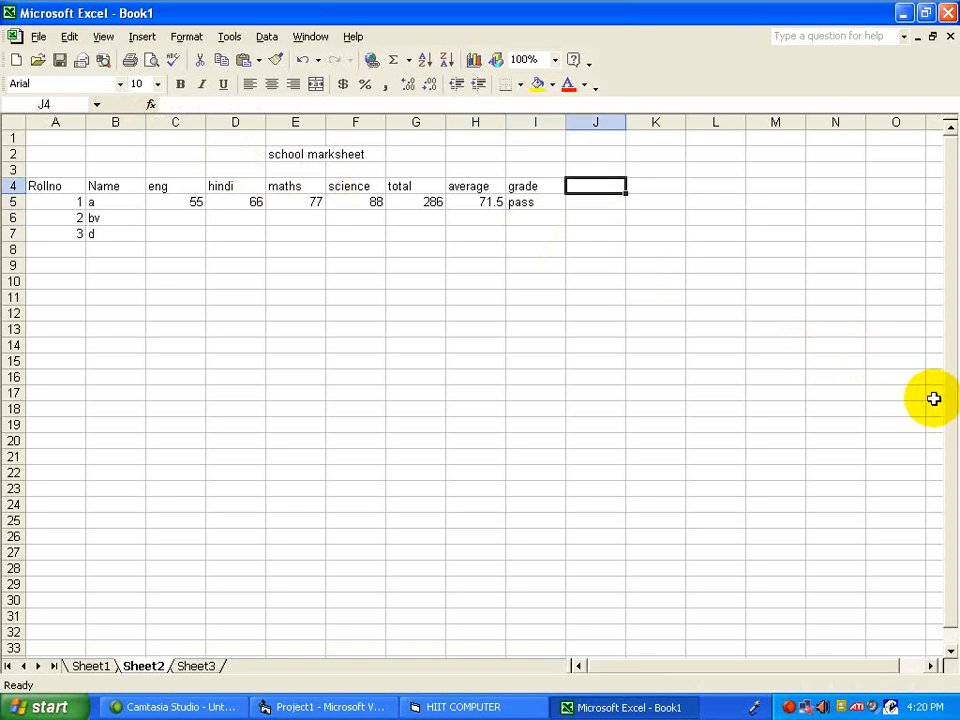
- Rename the header in I4 to result and add a grade header in J4
{"action": "key", "text": "Left"}
{"action": "type", "text": "res"}
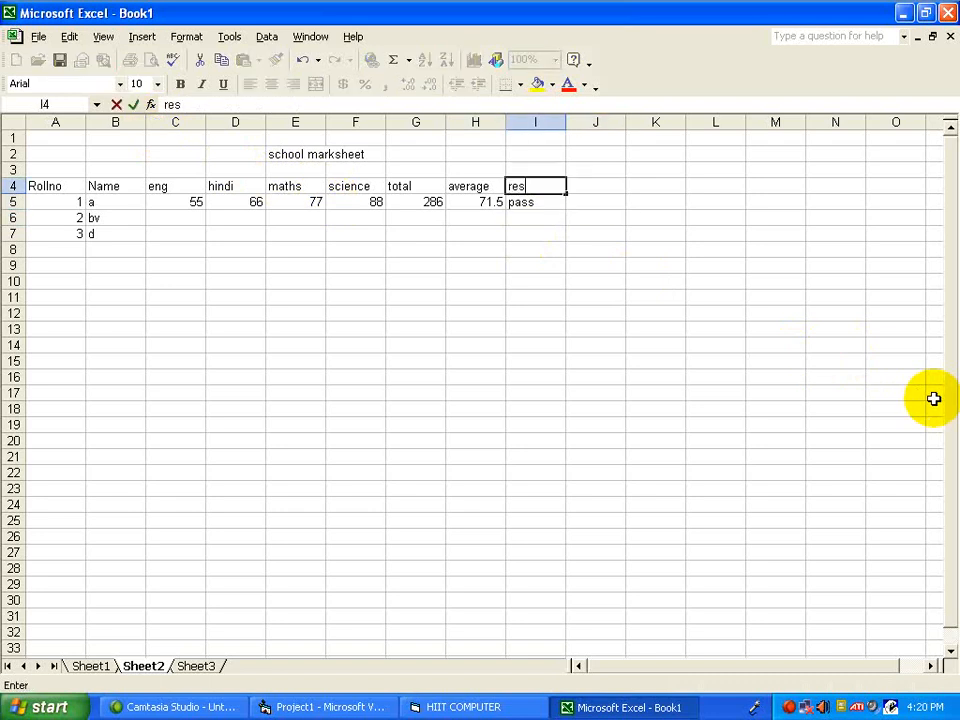
{"action": "type", "text": "ult"}
{"action": "key", "text": "Right"}
{"action": "type", "text": "grade"}
{"action": "key", "text": "Return"}
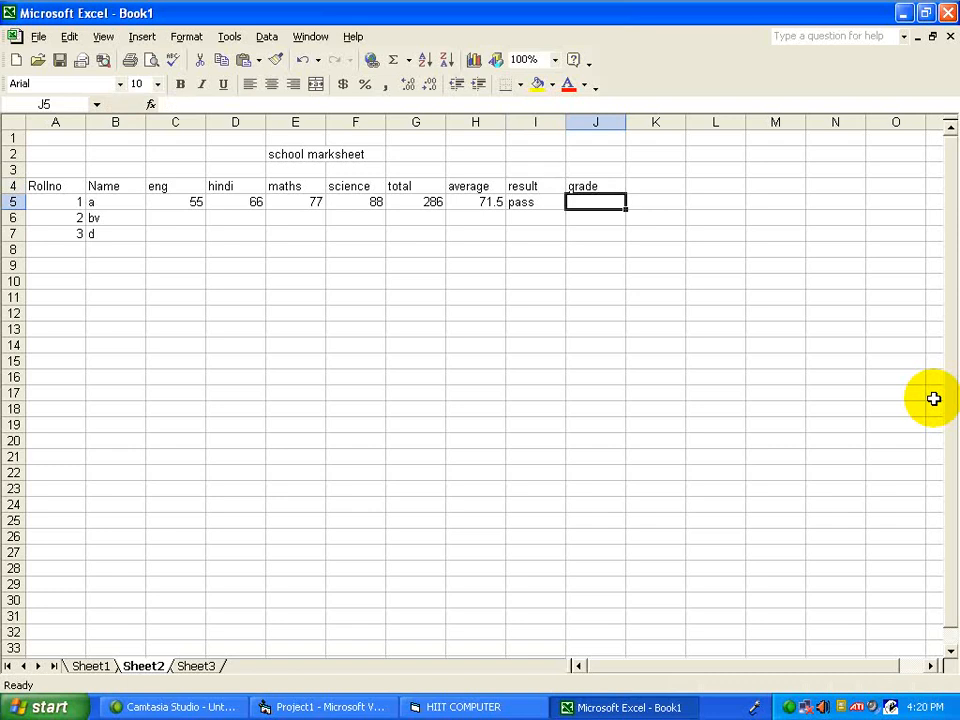
- Enter the nested grade formula =if(h5>=71,"A",if(h5>=51,"B",if(h5>=35,"C","fail"))) in J5 for the first student
{"action": "type", "text": "=if("}
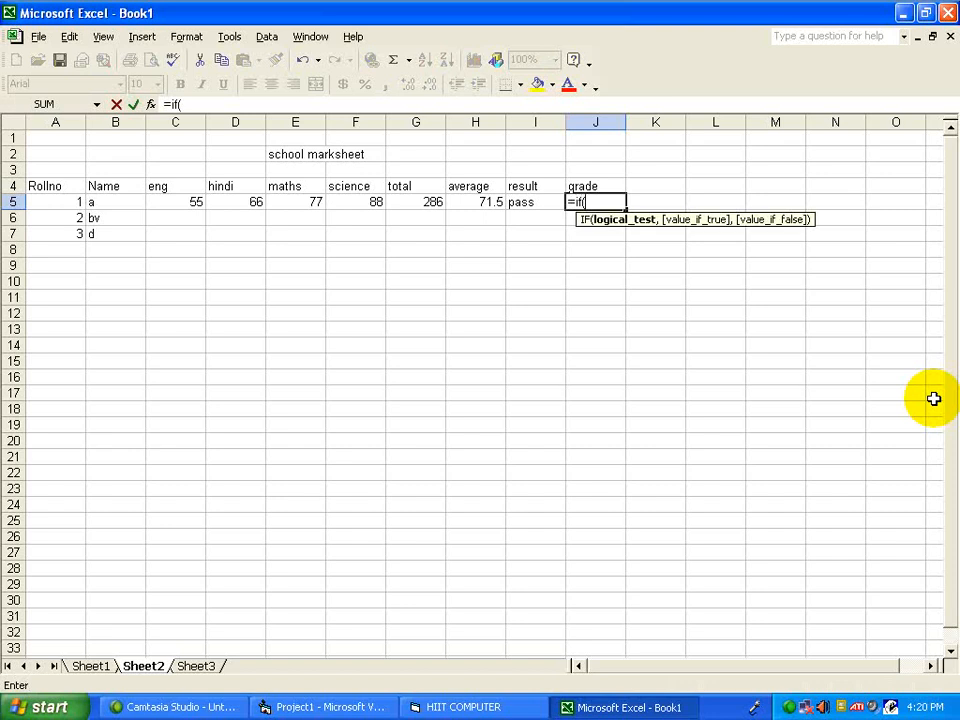
{"action": "type", "text": "h5"}
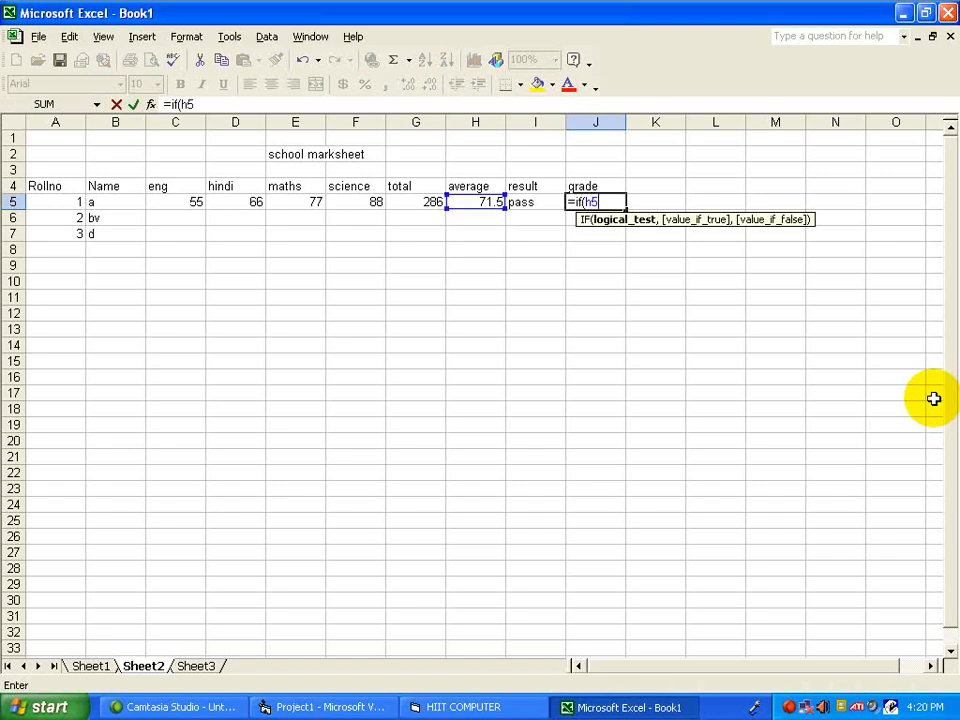
{"action": "type", "text": ">=71,\""}
{"action": "key", "text": "Caps_Lock"}
{"action": "type", "text": "A"}
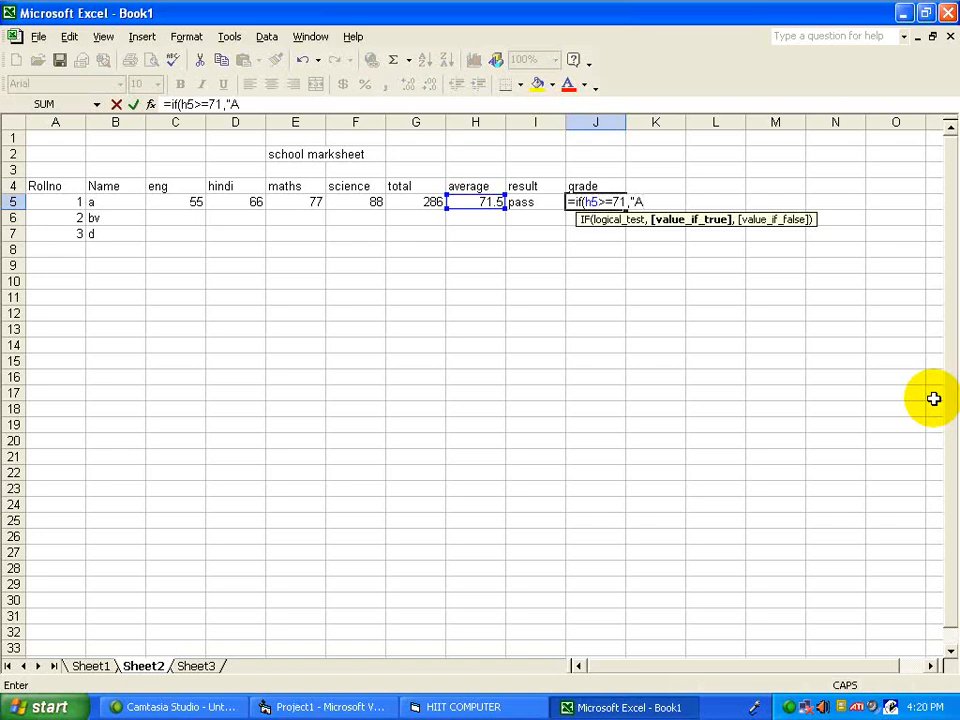
{"action": "type", "text": "\""}
{"action": "type", "text": ","}
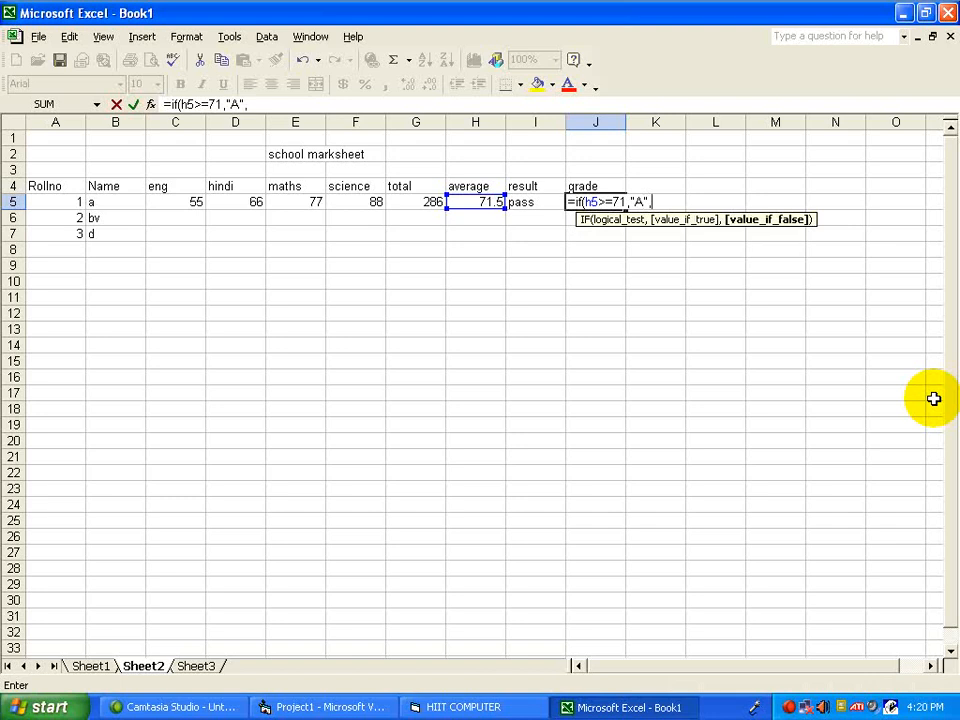
{"action": "type", "text": "if(h5>="}
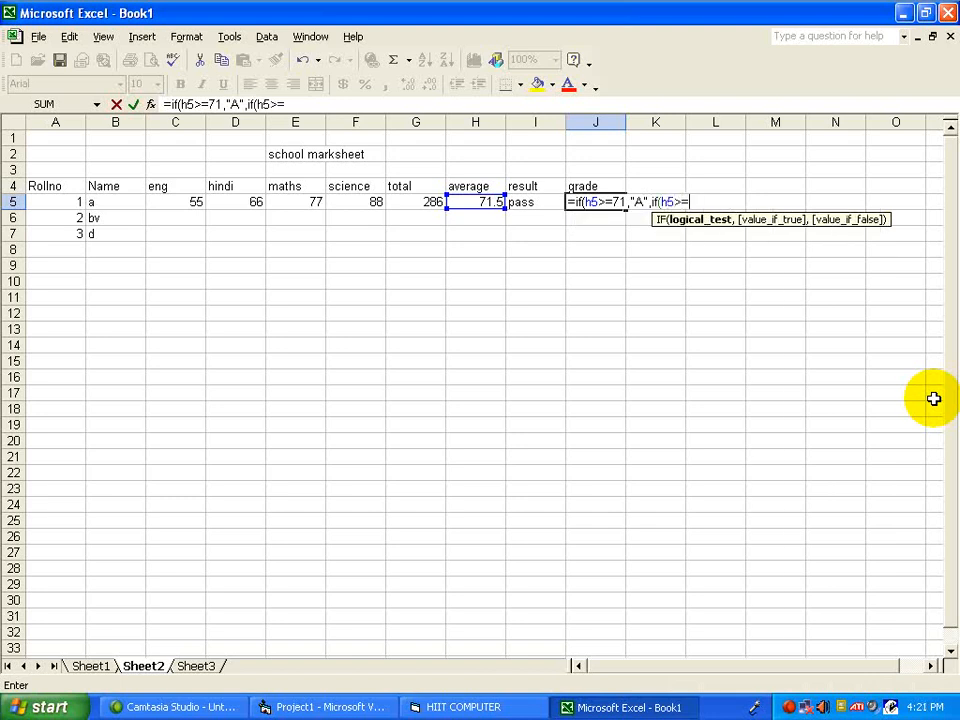
{"action": "type", "text": "51,\"B"}
{"action": "type", "text": "\",if"}
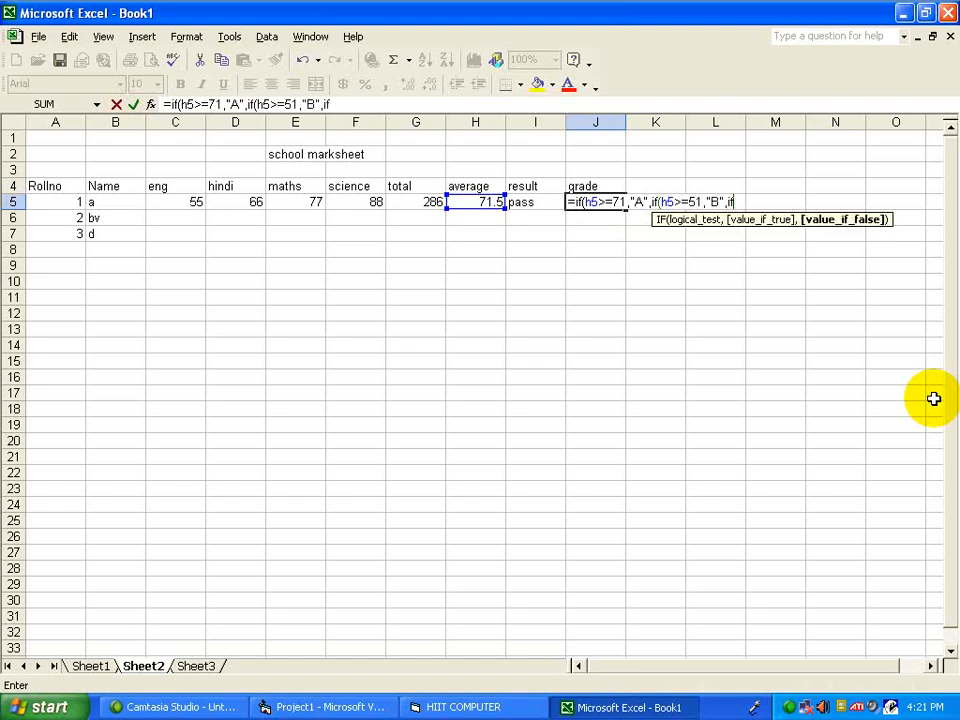
{"action": "type", "text": "(h5>=35"}
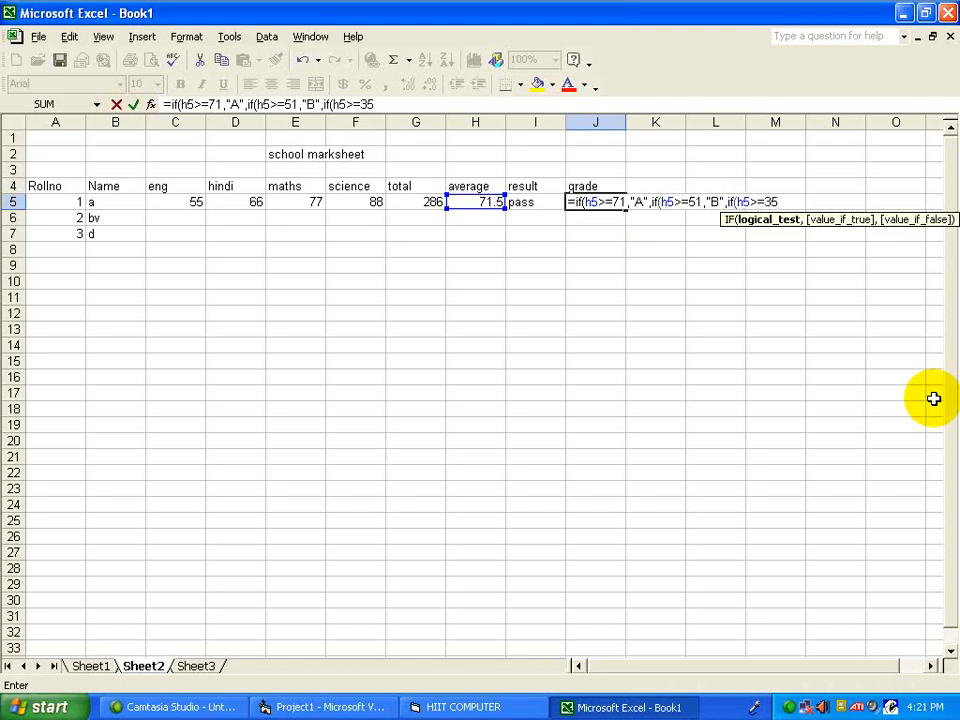
{"action": "type", "text": ",\"C"}
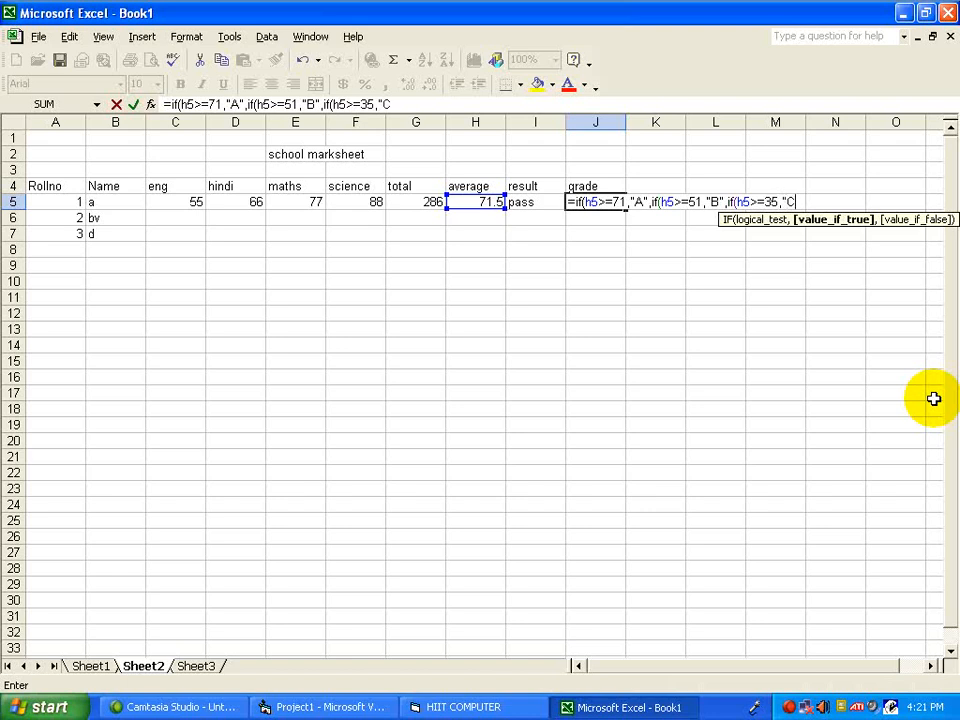
{"action": "type", "text": "\""}
{"action": "type", "text": ",\""}
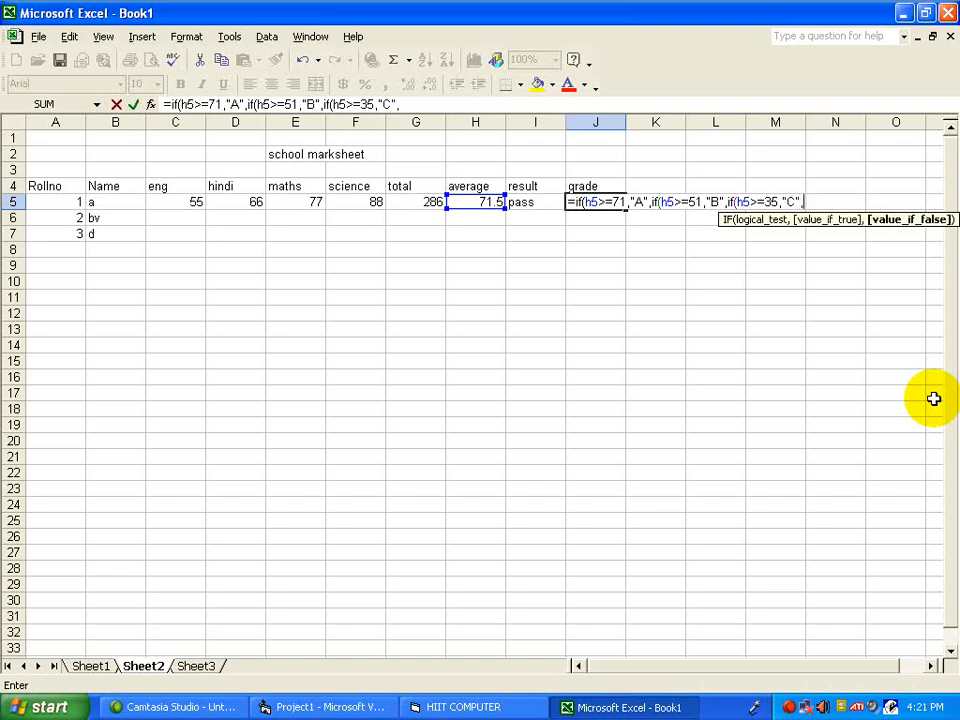
{"action": "type", "text": "fail\""}
{"action": "type", "text": ")"}
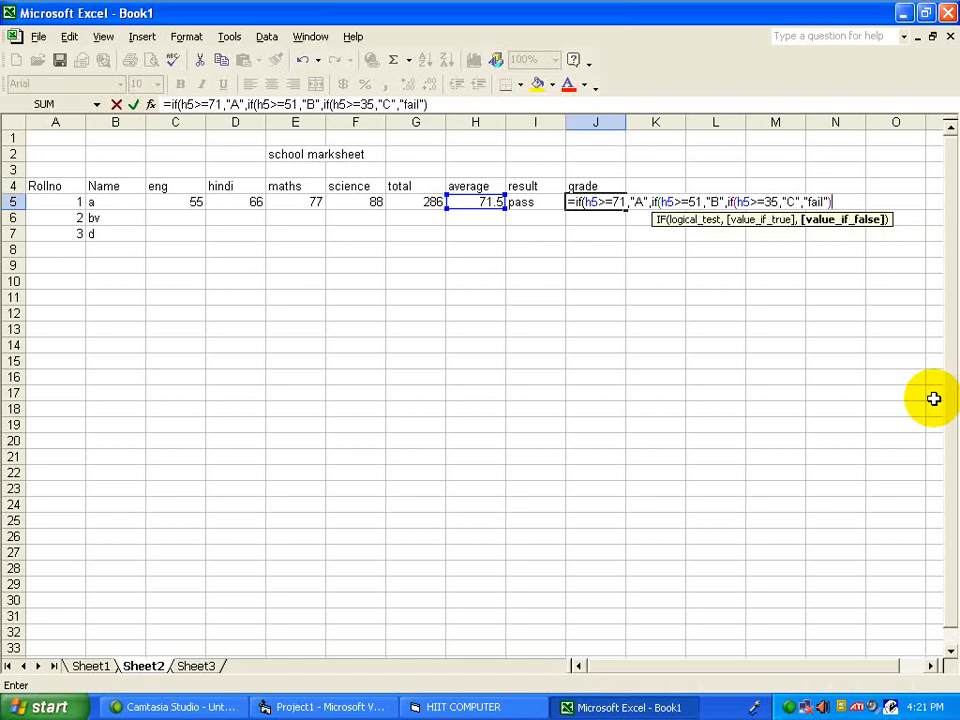
{"action": "type", "text": "))"}
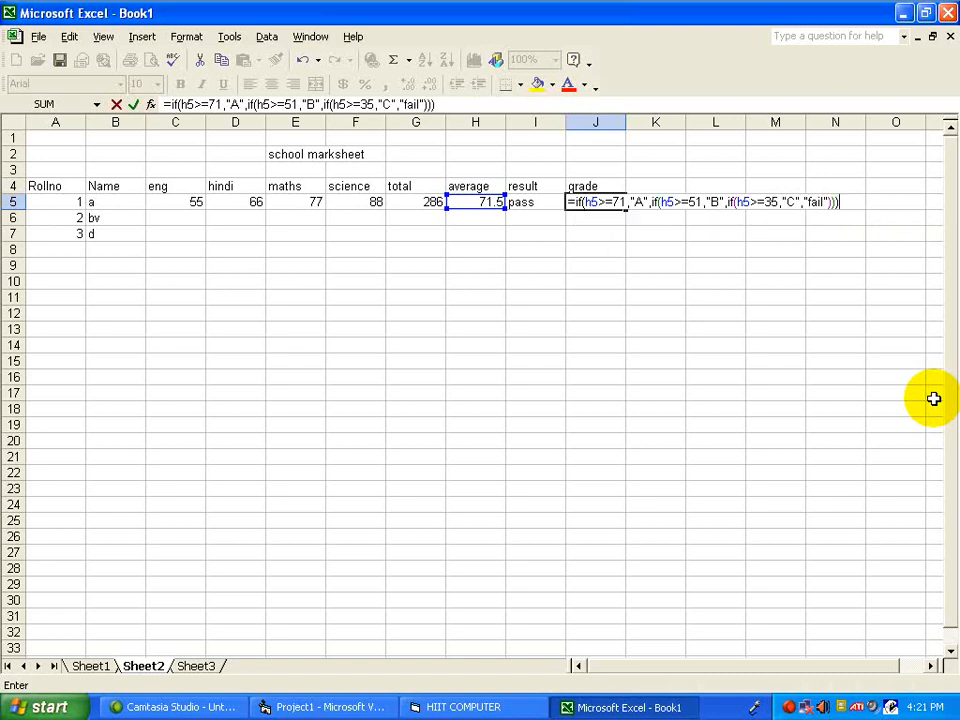
{"action": "key", "text": "Return"}
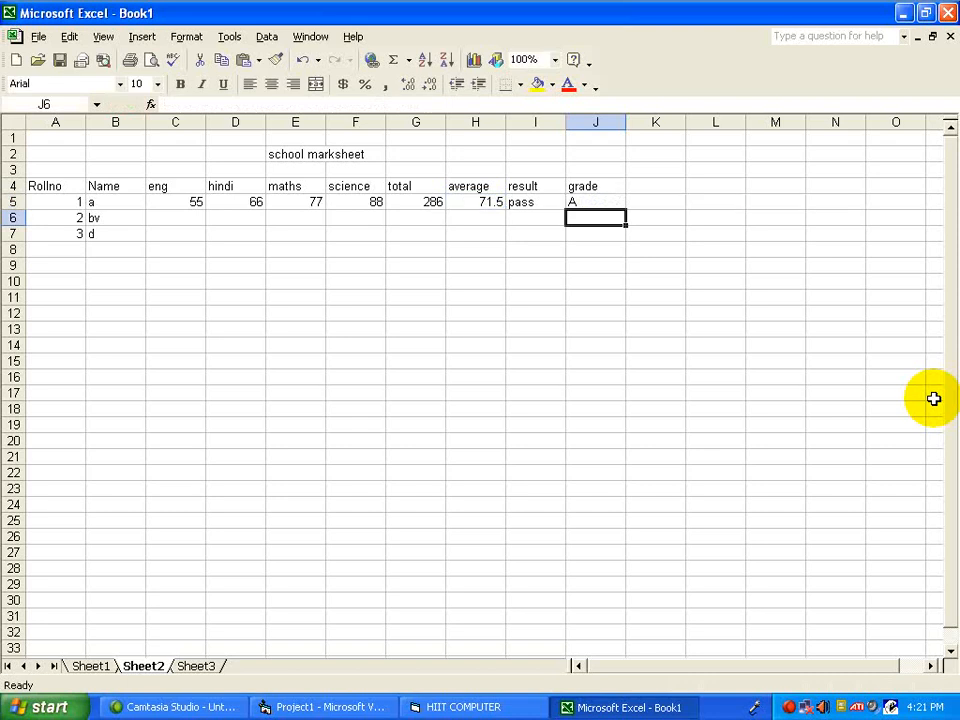
- Test the formulas by setting the first student's marks to eng 33, hindi 22, maths 22 and science 22
{"action": "key", "text": "Up"}
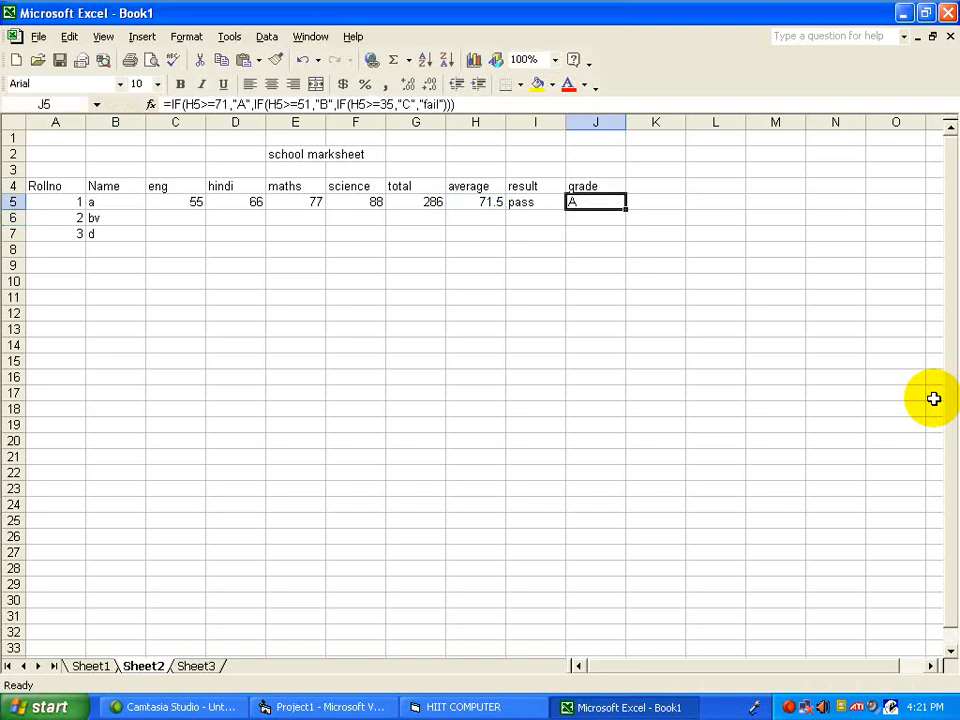
{"action": "key", "text": "Left"}
{"action": "key", "text": "Left"}
{"action": "key", "text": "Left"}
{"action": "key", "text": "Left"}
{"action": "key", "text": "Left"}
{"action": "key", "text": "Left"}
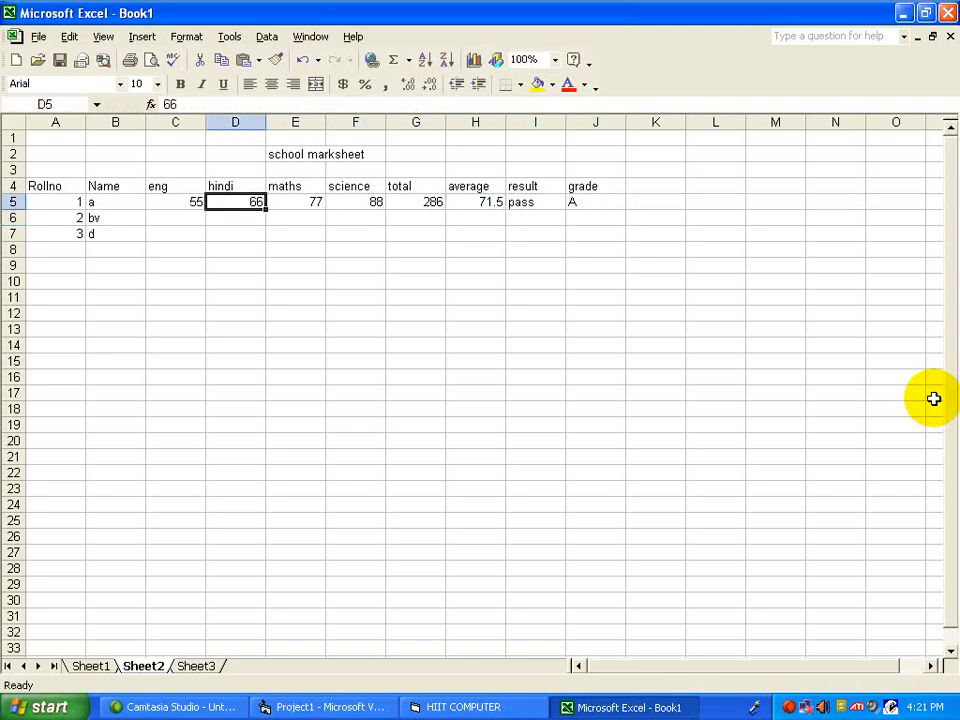
{"action": "key", "text": "Left"}
{"action": "type", "text": "33"}
{"action": "key", "text": "Return"}
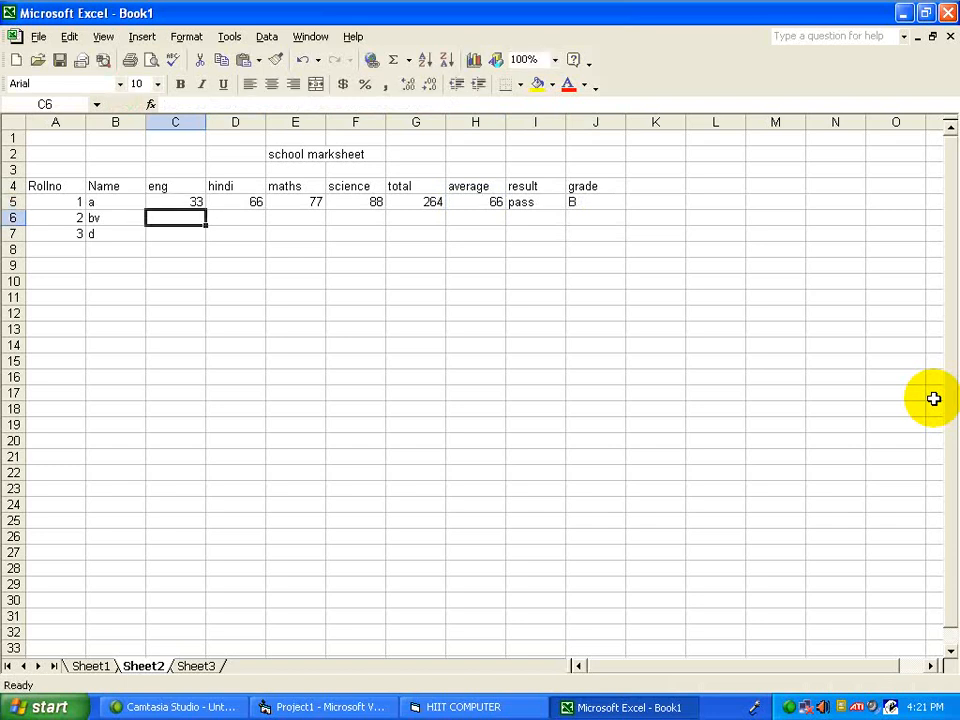
{"action": "key", "text": "Up"}
{"action": "key", "text": "Right"}
{"action": "type", "text": "22"}
{"action": "key", "text": "Right"}
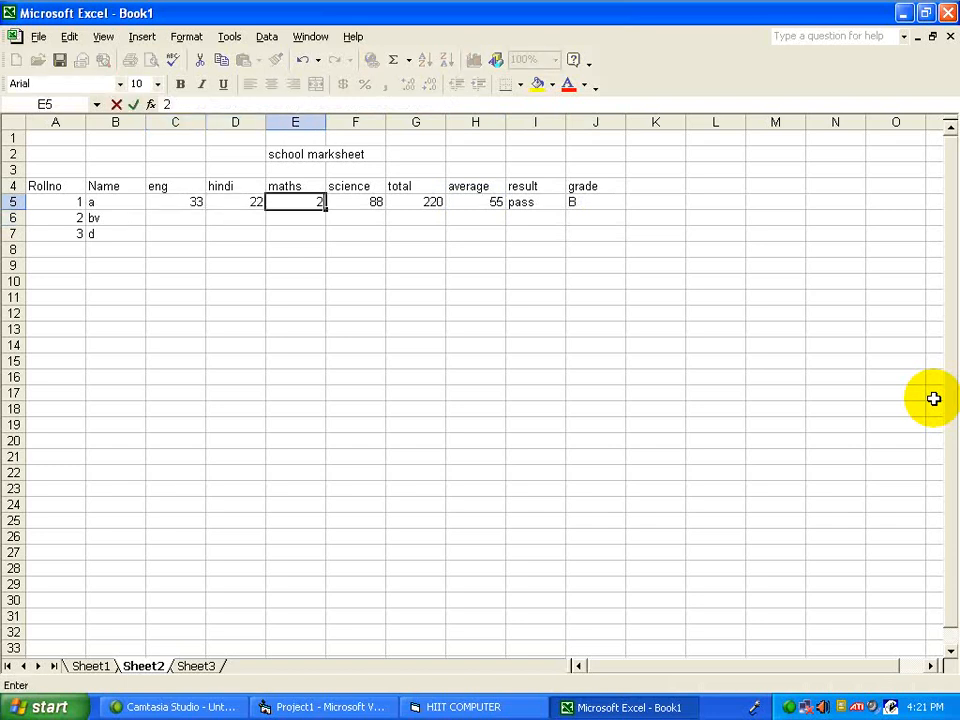
{"action": "type", "text": "22"}
{"action": "key", "text": "Right"}
{"action": "type", "text": "22"}
{"action": "key", "text": "Right"}
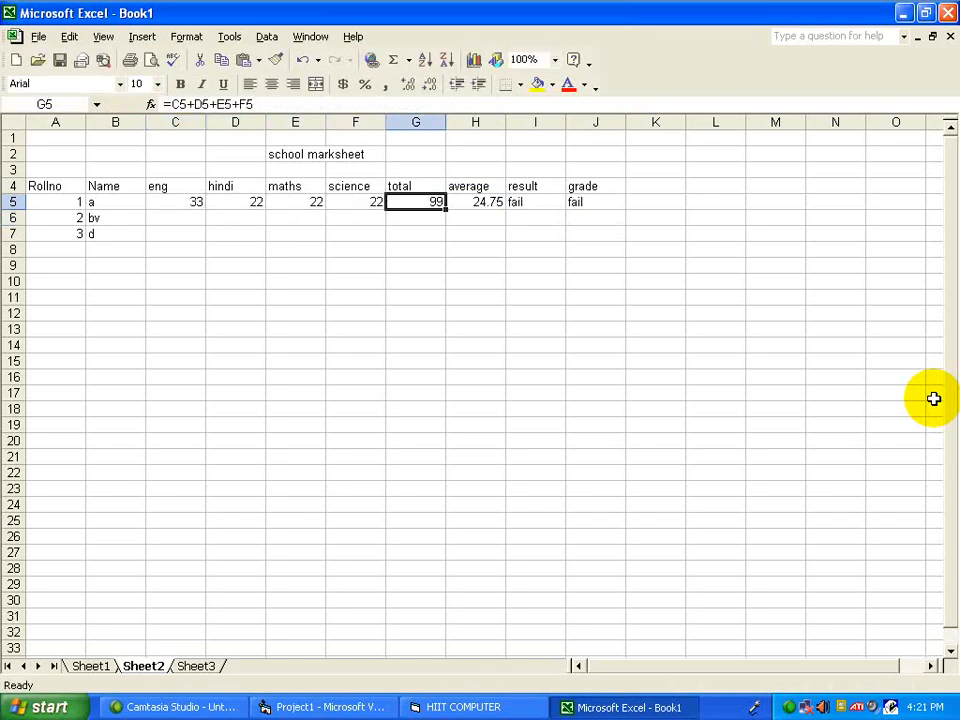
{"action": "key", "text": "Right"}
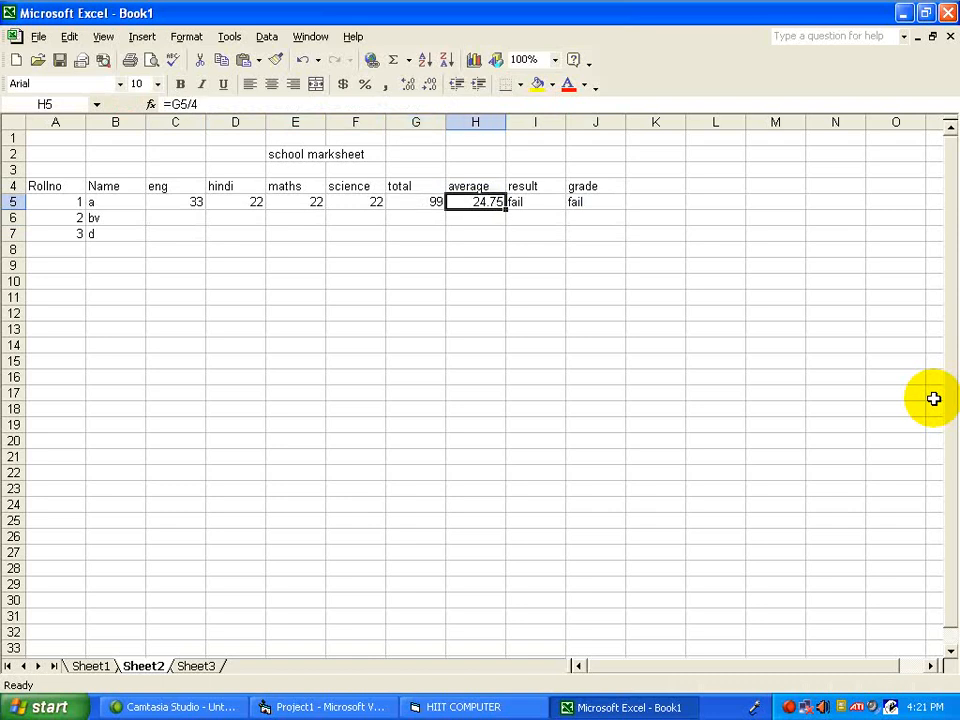
{"action": "key", "text": "Down"}
{"action": "key", "text": "Up"}
{"action": "key", "text": "Right"}
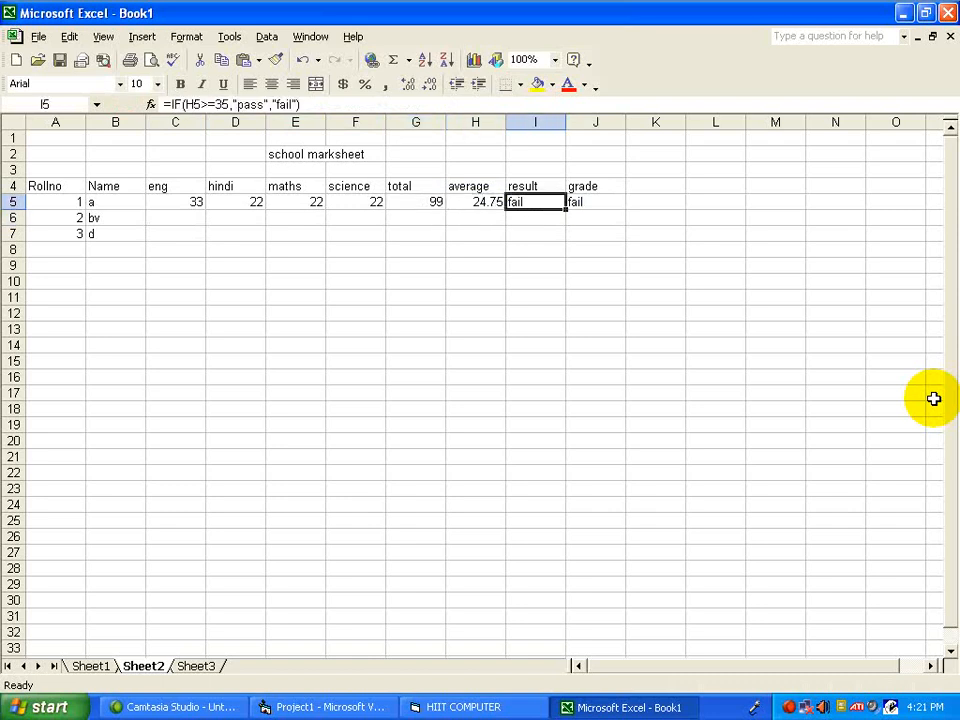
{"action": "key", "text": "Right"}
- Set the first student's marks to eng 55, hindi 44, maths 44 and science 44, and check the resulting average and grade
{"action": "key", "text": "Left"}
{"action": "key", "text": "Left"}
{"action": "key", "text": "Left"}
{"action": "key", "text": "Left"}
{"action": "key", "text": "Left"}
{"action": "key", "text": "Left"}
{"action": "key", "text": "Left"}
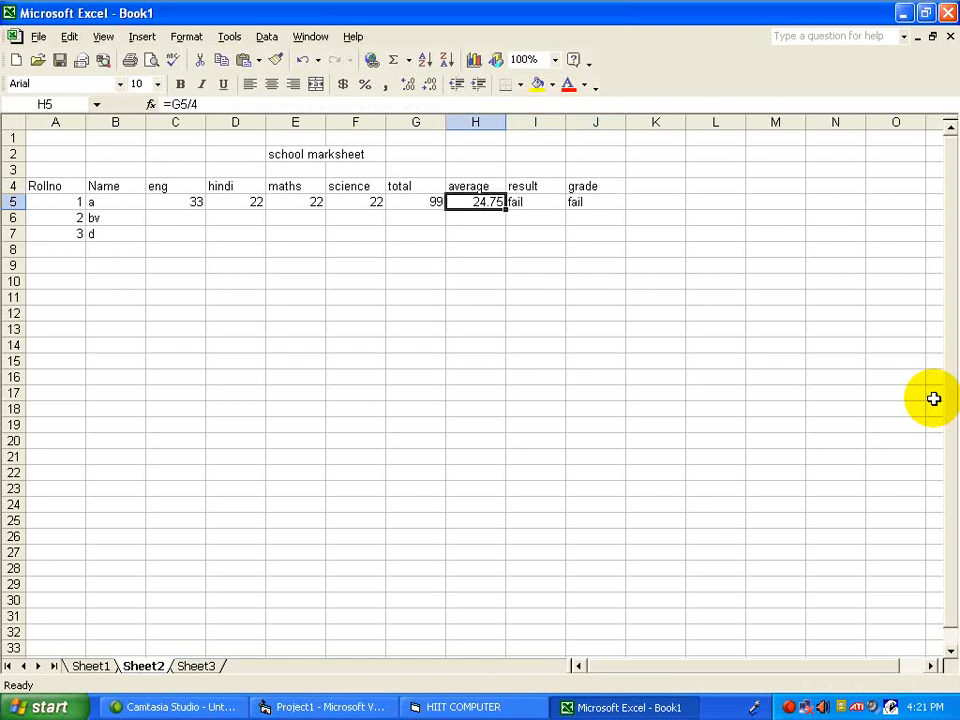
{"action": "type", "text": "55"}
{"action": "key", "text": "Right"}
{"action": "type", "text": "4"}
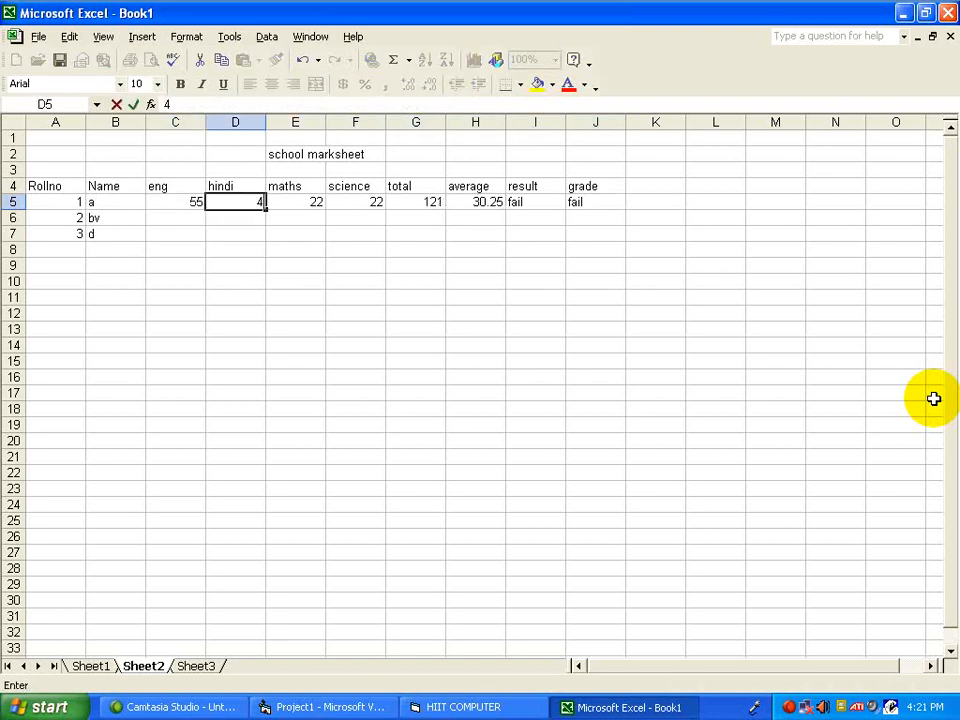
{"action": "type", "text": "4"}
{"action": "key", "text": "Right"}
{"action": "type", "text": "44"}
{"action": "key", "text": "Right"}
{"action": "type", "text": "44"}
{"action": "key", "text": "Right"}
{"action": "key", "text": "Right"}
{"action": "key", "text": "Right"}
{"action": "key", "text": "Left"}
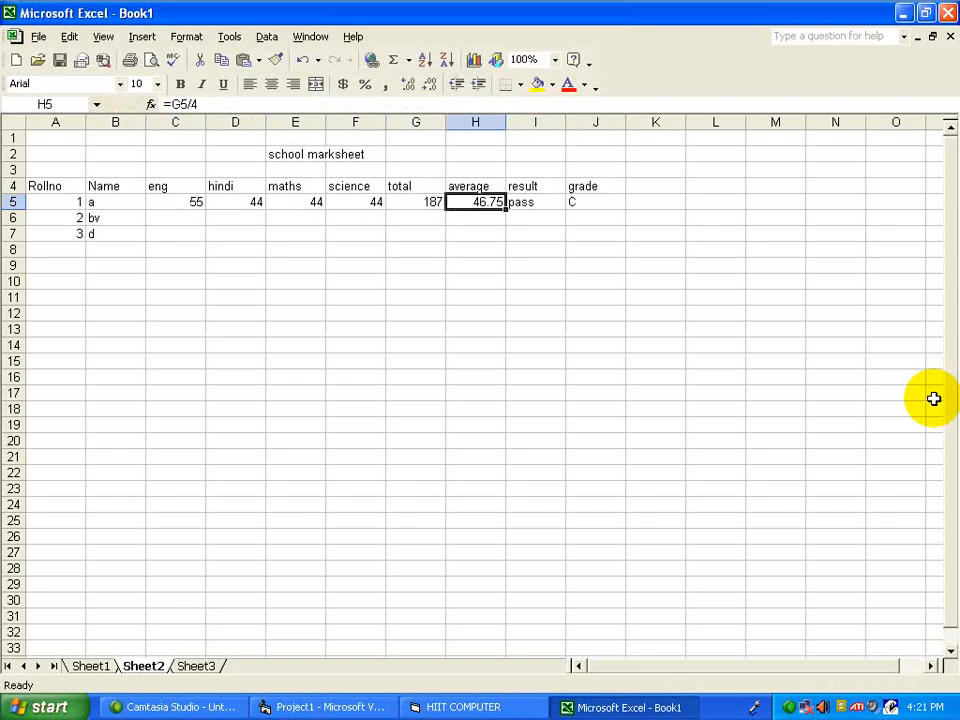
{"action": "key", "text": "Right"}
{"action": "key", "text": "Right"}
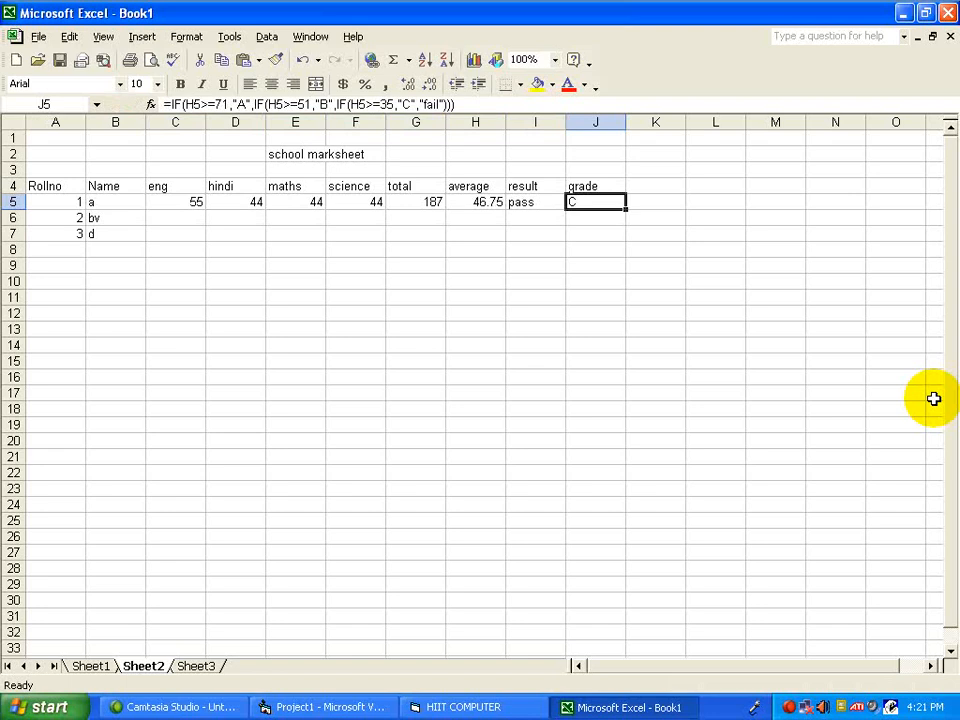
- Fill the total and average formulas from G5 and H5 down through row 15
{"action": "left_click", "coordinate": [429, 203]}
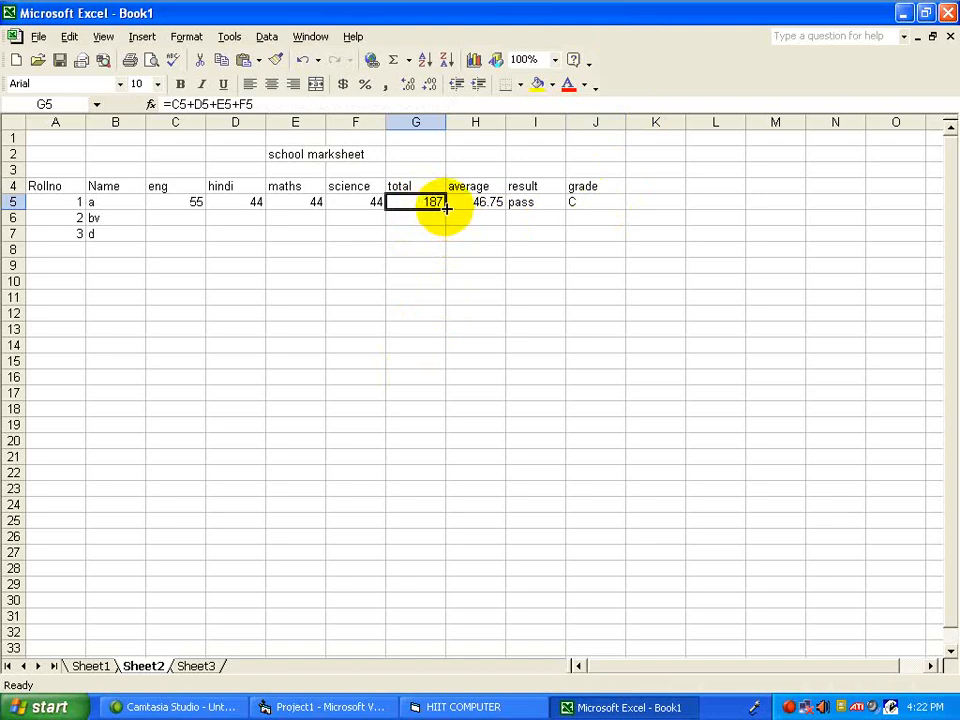
{"action": "left_click_drag", "start_coordinate": [446, 207], "coordinate": [444, 374]}
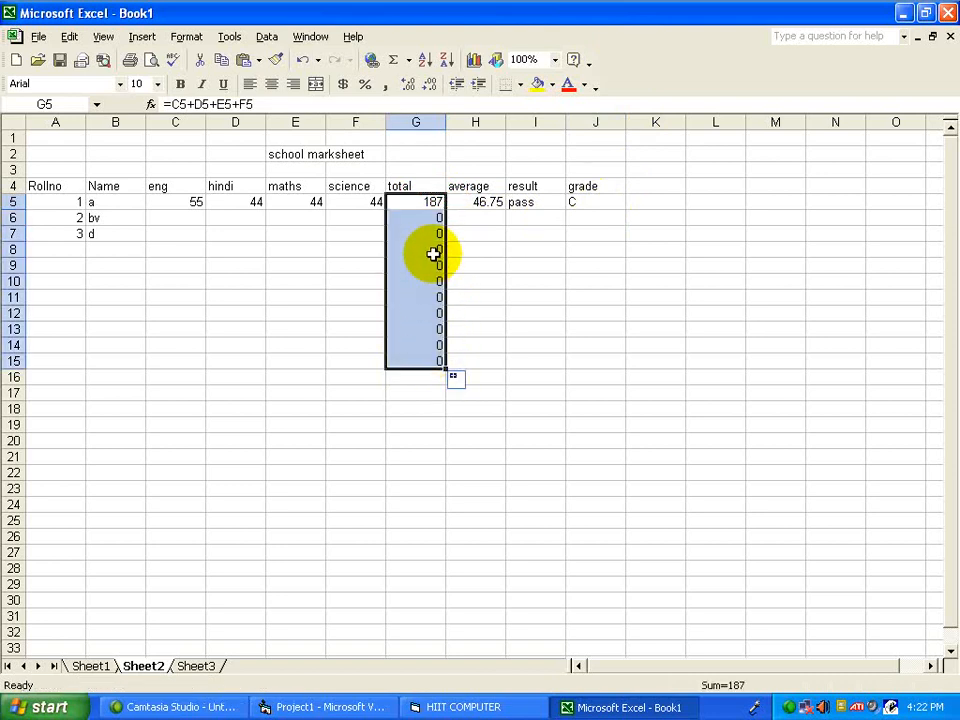
{"action": "left_click", "coordinate": [494, 203]}
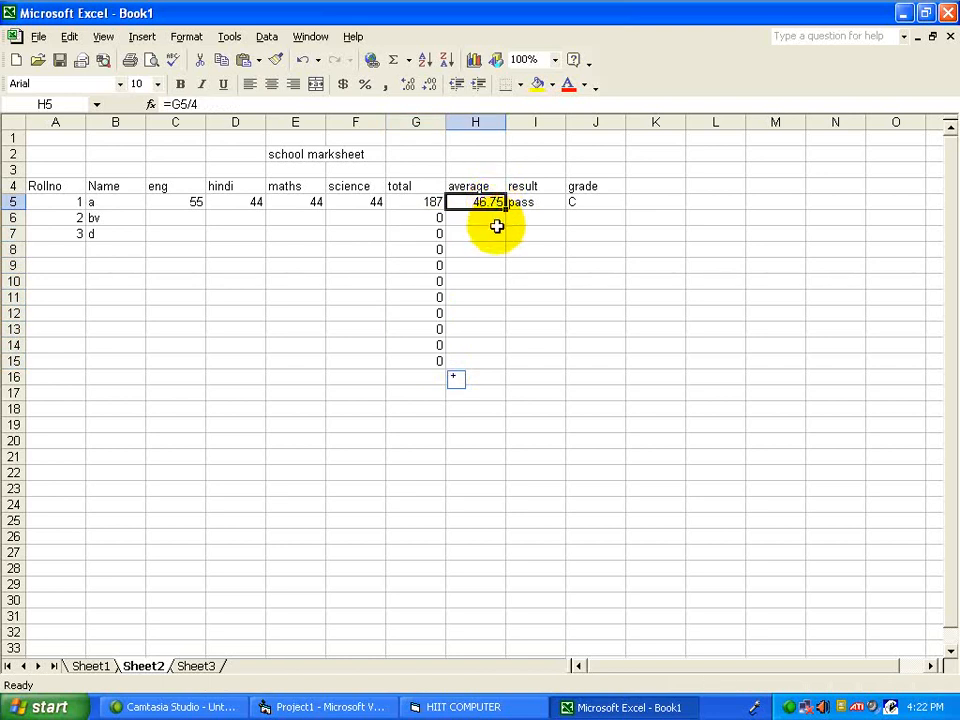
{"action": "left_click_drag", "start_coordinate": [506, 205], "coordinate": [500, 376]}
- Fill the result and grade formulas from I5 and J5 down through row 15
{"action": "left_click", "coordinate": [531, 205]}
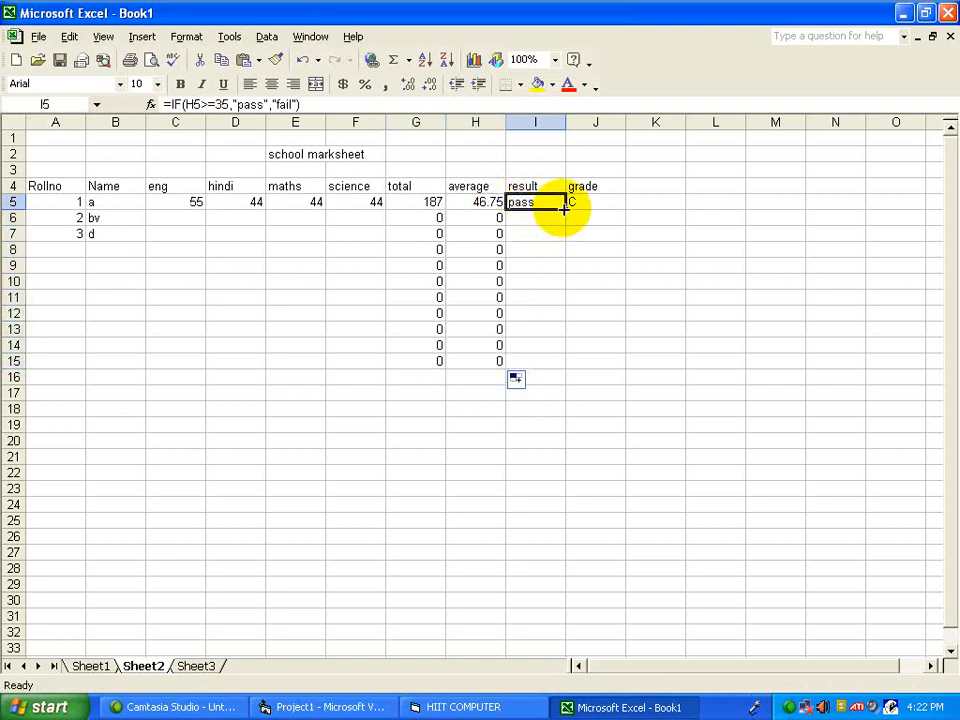
{"action": "left_click_drag", "start_coordinate": [564, 205], "coordinate": [562, 360]}
{"action": "left_click", "coordinate": [596, 202]}
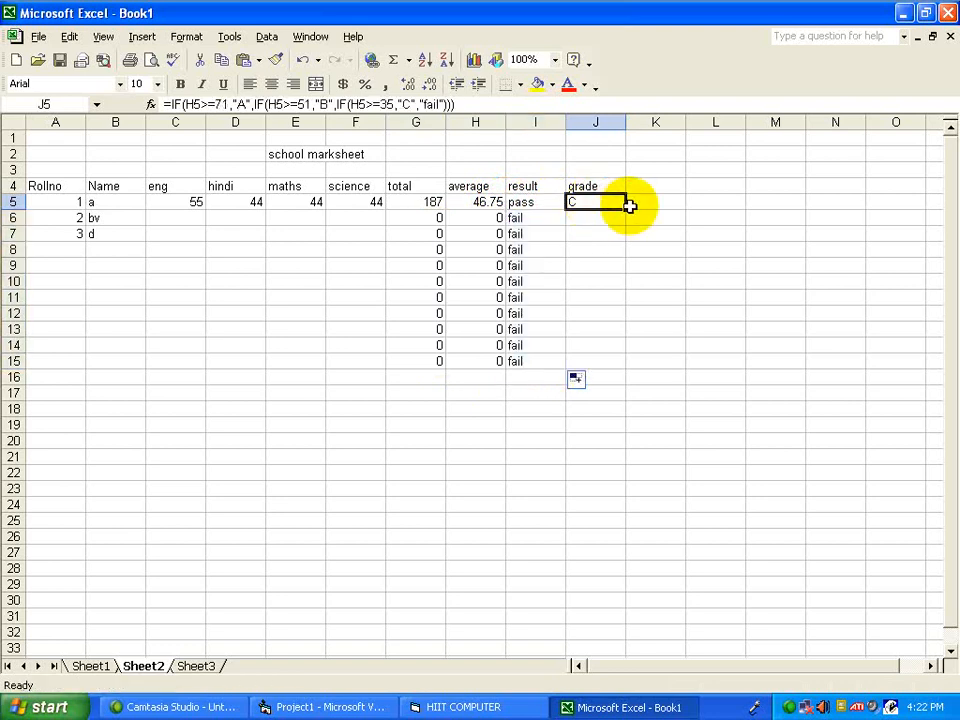
{"action": "left_click_drag", "start_coordinate": [626, 208], "coordinate": [612, 363]}
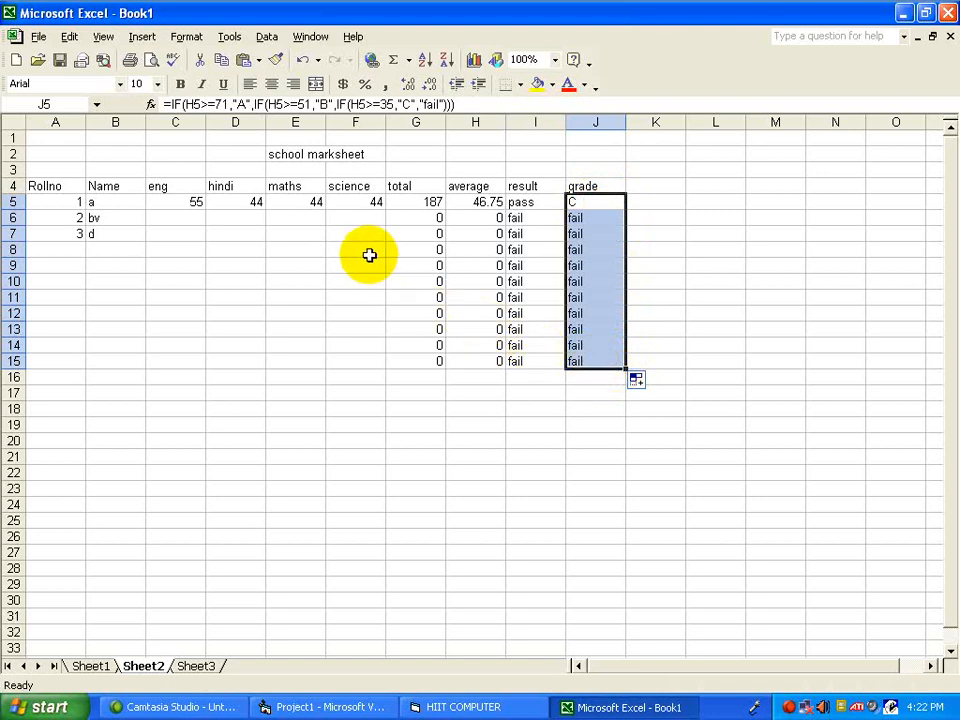
- Enter the second student's marks in row 6: eng 66, hindi 77, maths 88 and science 56
{"action": "left_click", "coordinate": [160, 217]}
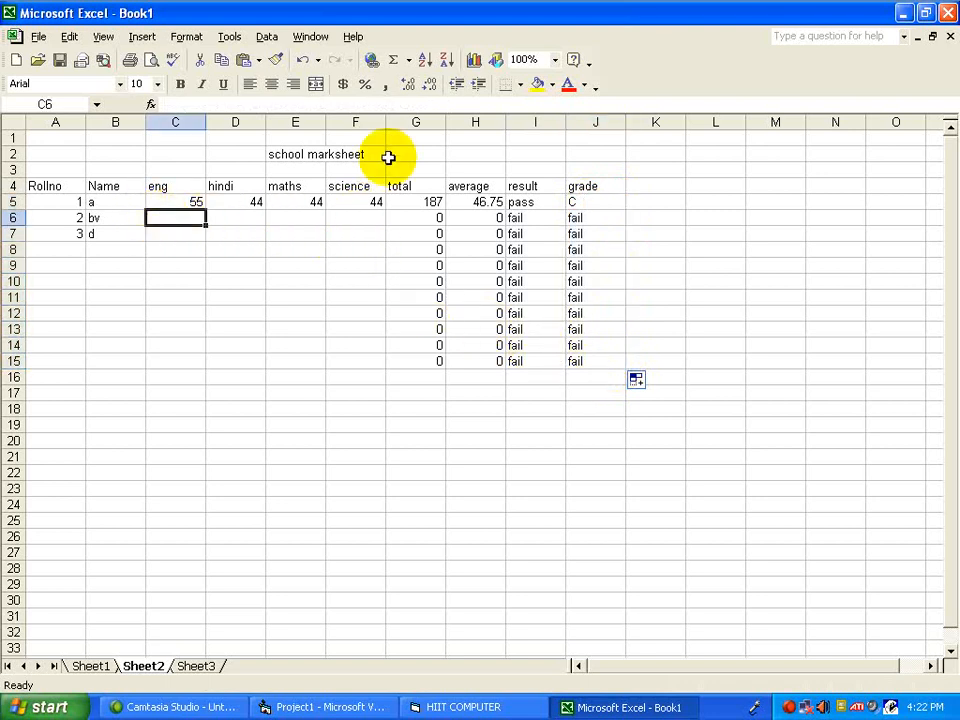
{"action": "type", "text": "66"}
{"action": "key", "text": "Tab"}
{"action": "type", "text": "77"}
{"action": "key", "text": "Tab"}
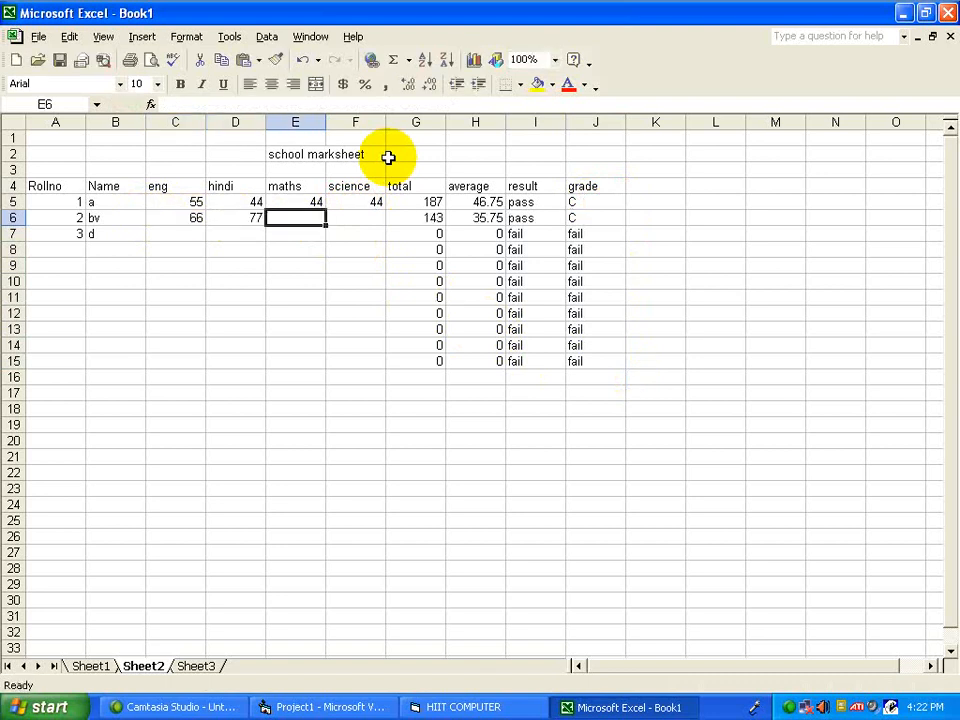
{"action": "type", "text": "88"}
{"action": "key", "text": "Tab"}
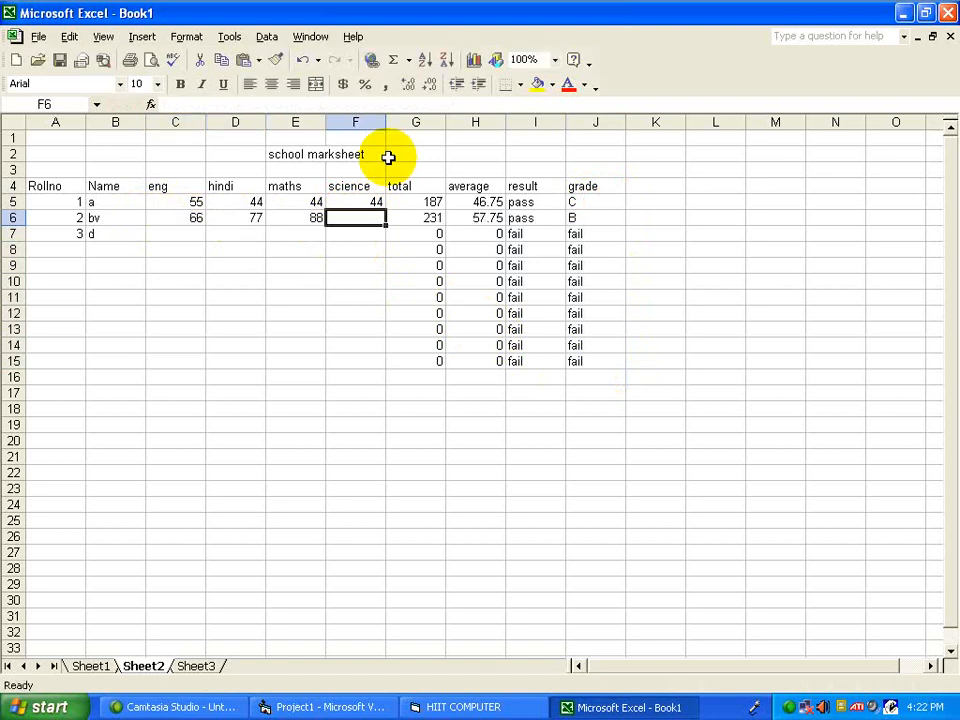
{"action": "type", "text": "56"}
{"action": "key", "text": "Return"}
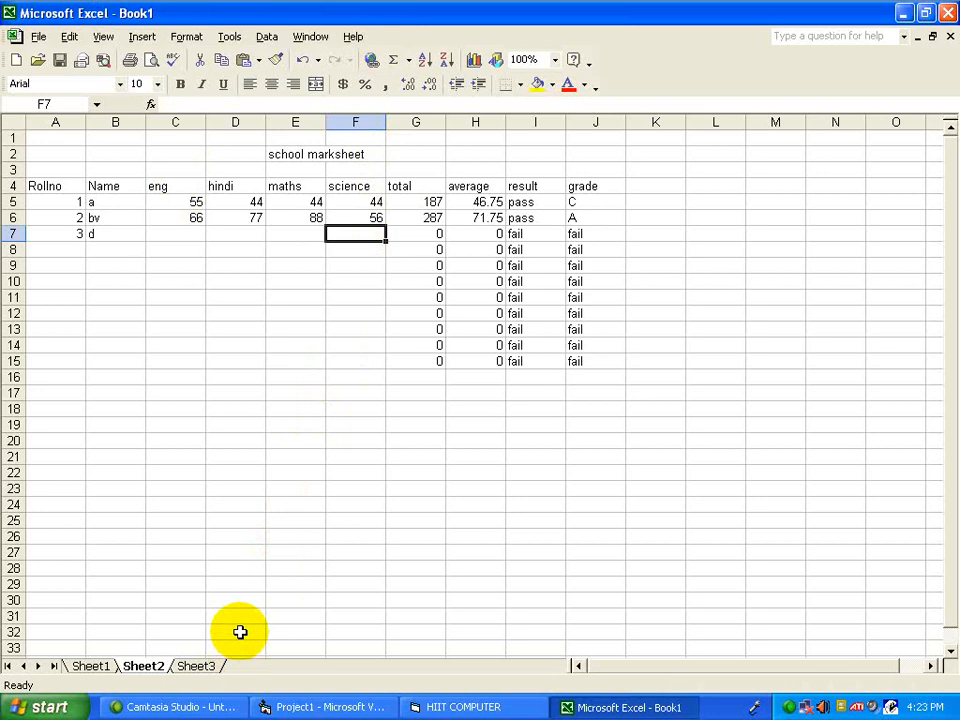
- Enter the title "Shp Billing System" in cell E2 of Sheet3
{"action": "left_click", "coordinate": [197, 668]}
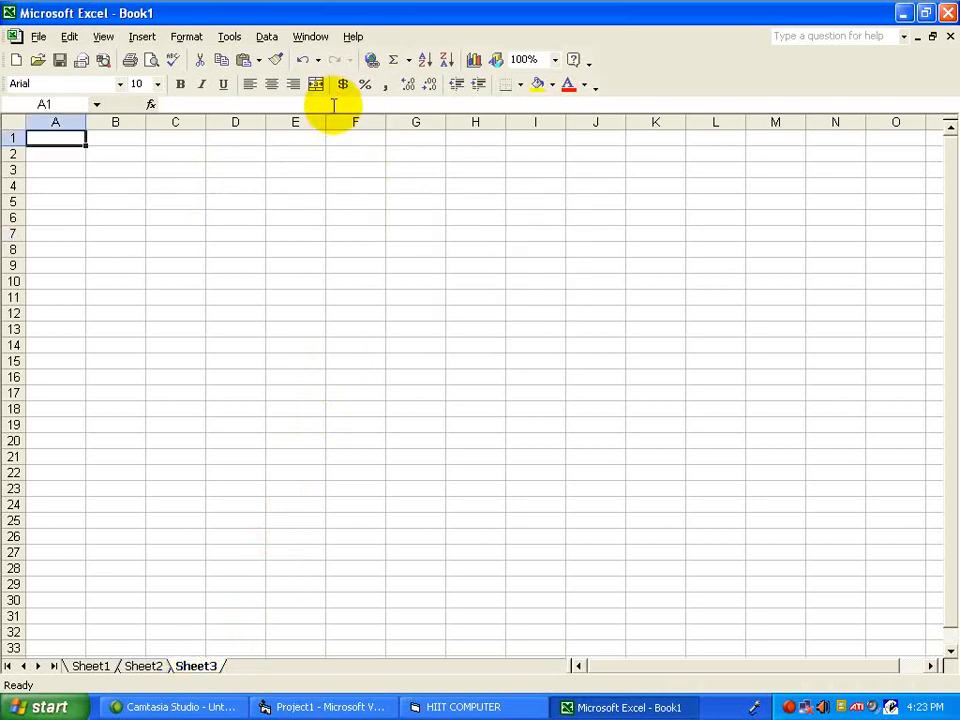
{"action": "left_click", "coordinate": [315, 151]}
{"action": "type", "text": "S"}
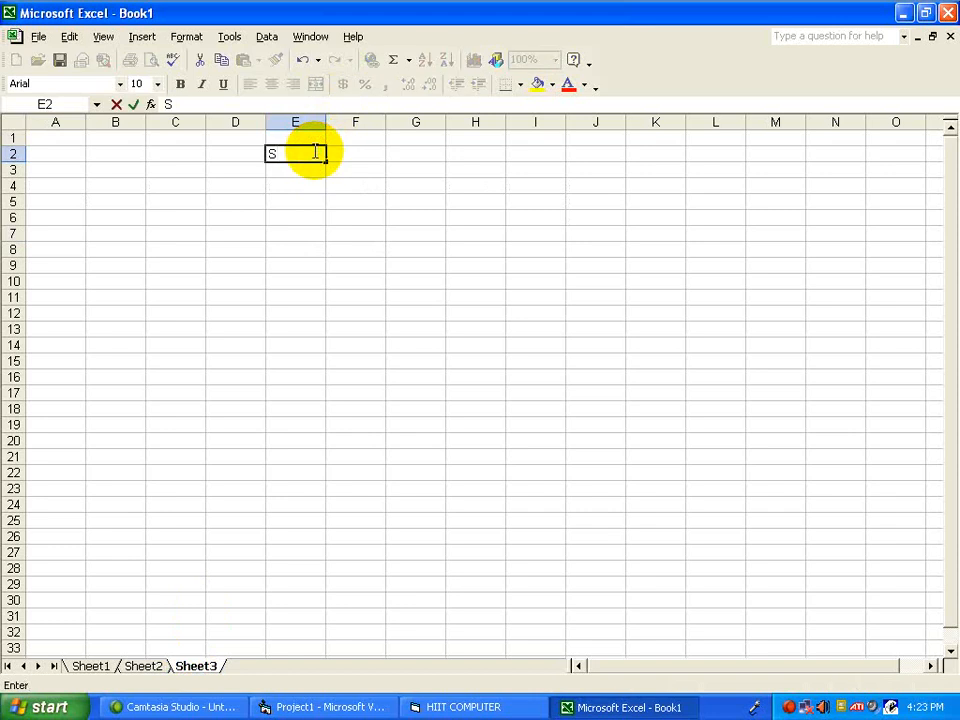
{"action": "type", "text": "hp Billing System"}
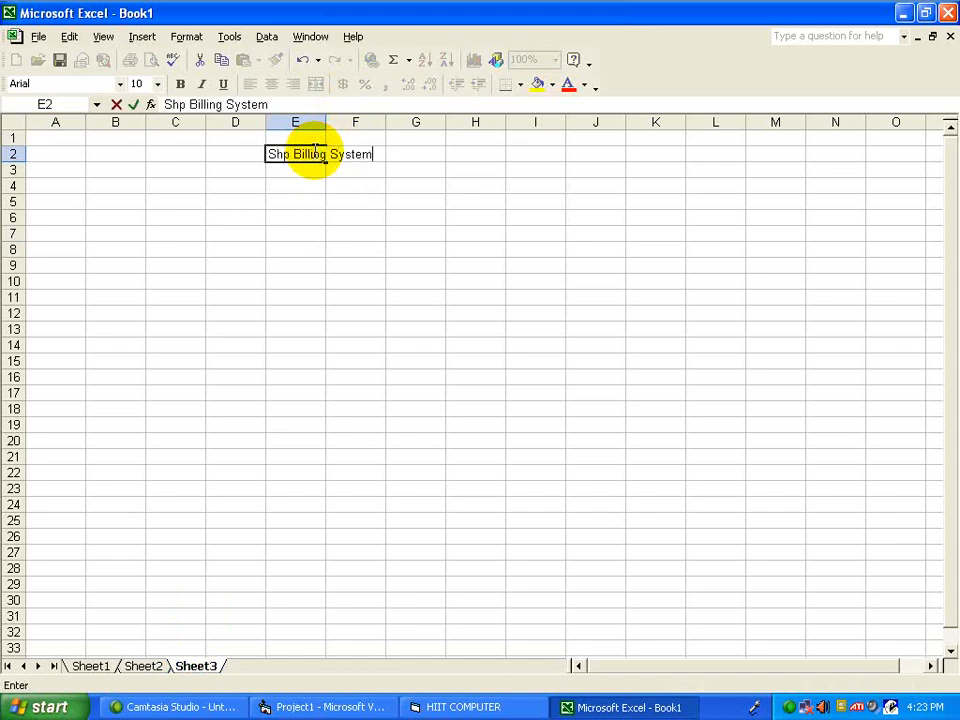
{"action": "key", "text": "Return"}
- Enter the column headings ItemNo, Name, rate and qty in cells A3 to D3
{"action": "key", "text": "Left"}
{"action": "key", "text": "Left"}
{"action": "key", "text": "Left"}
{"action": "key", "text": "Left"}
{"action": "key", "text": "Caps_Lock"}
{"action": "type", "text": "I"}
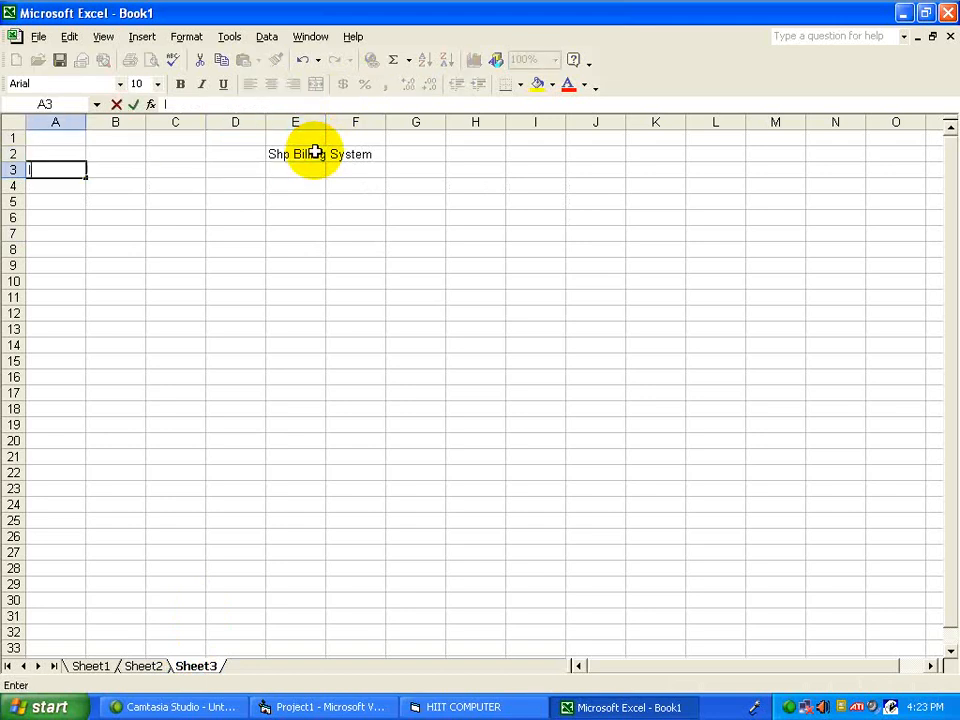
{"action": "type", "text": "temNo"}
{"action": "key", "text": "Tab"}
{"action": "type", "text": "Nme"}
{"action": "key", "text": "BackSpace"}
{"action": "key", "text": "BackSpace"}
{"action": "key", "text": "BackSpace"}
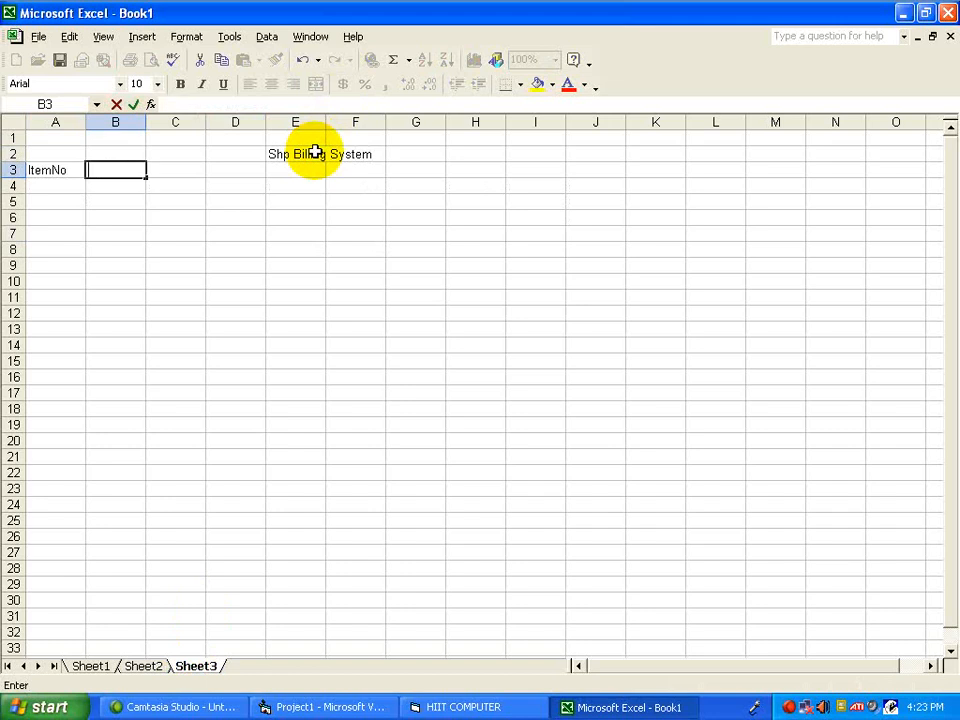
{"action": "type", "text": "Name"}
{"action": "key", "text": "Tab"}
{"action": "type", "text": "rate"}
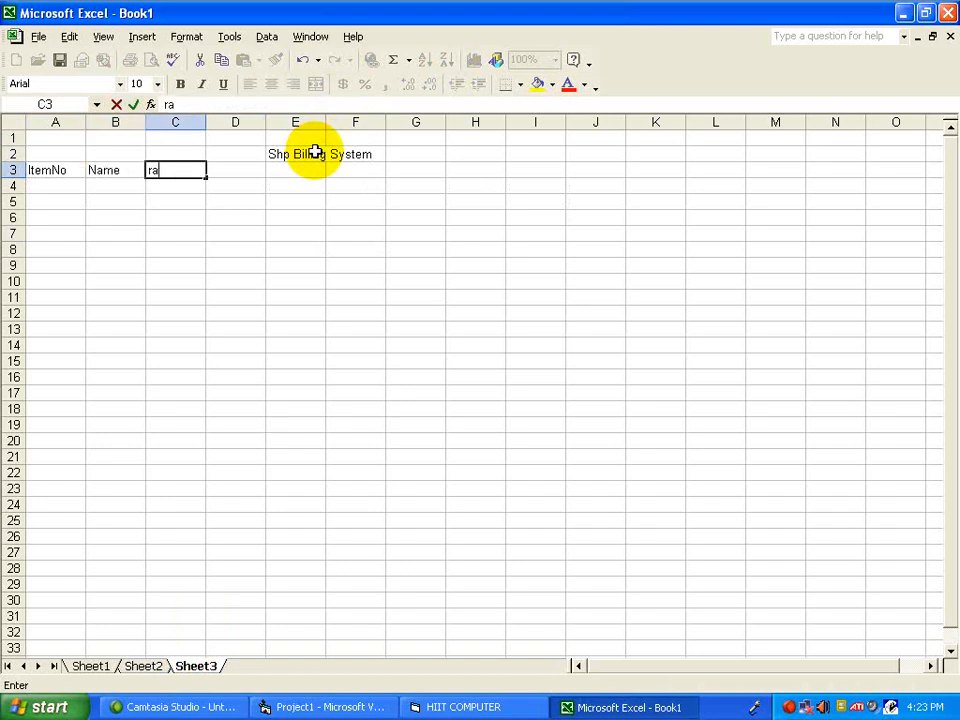
{"action": "key", "text": "Tab"}
{"action": "type", "text": "qty"}
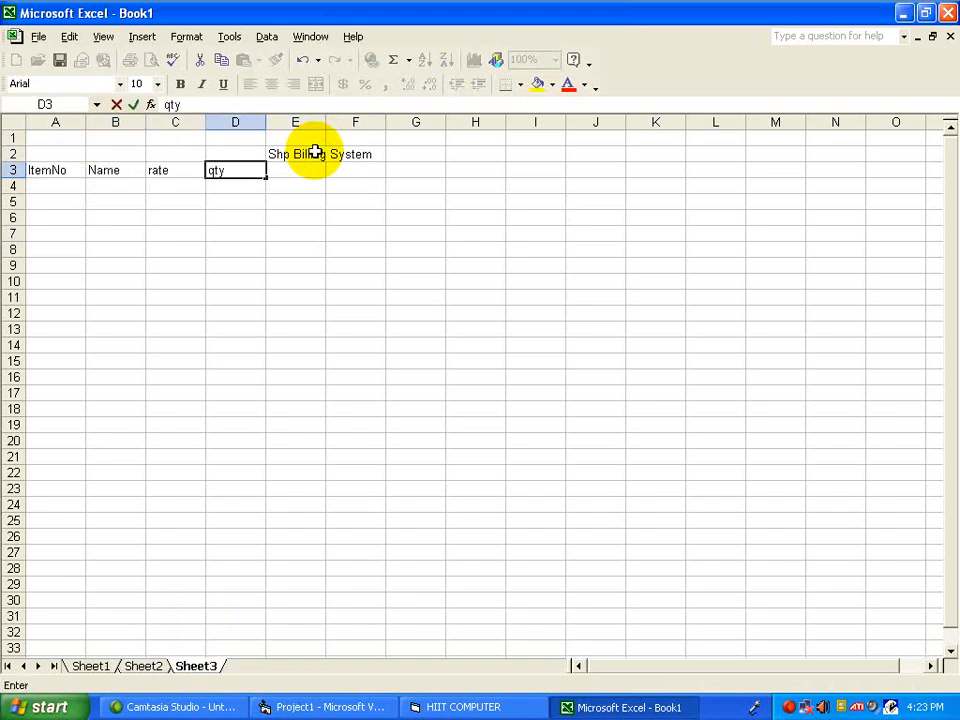
- Add the headings amt, discoun t%, discount amt and final amt in E3 to H3, and autofit columns G and F
{"action": "key", "text": "Tab"}
{"action": "type", "text": "amt"}
{"action": "key", "text": "Tab"}
{"action": "type", "text": "discoun t%"}
{"action": "key", "text": "Tab"}
{"action": "type", "text": "disc"}
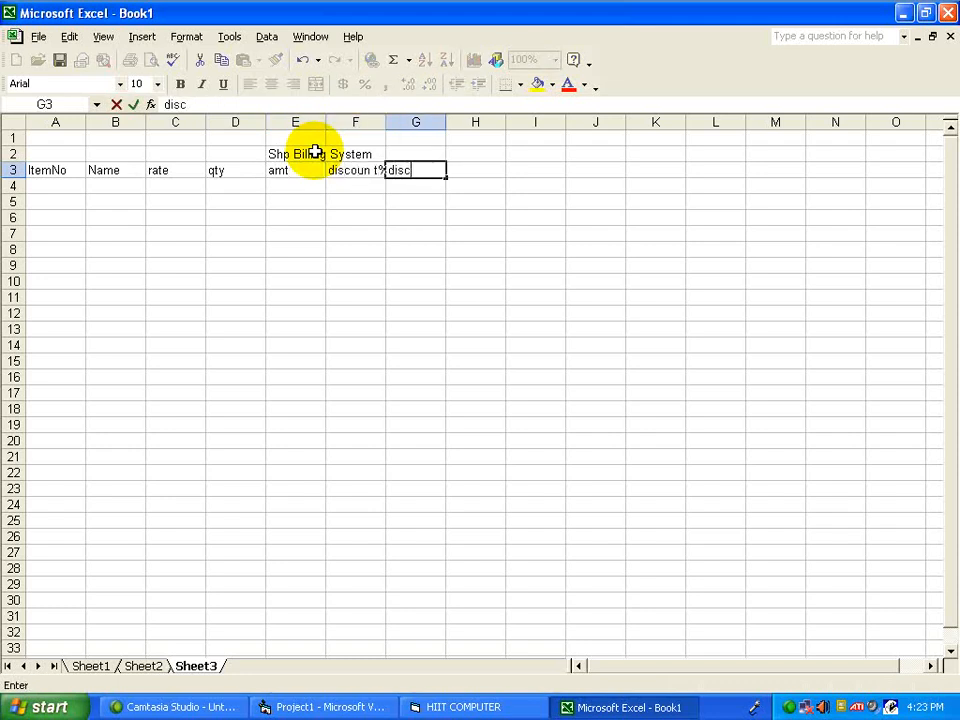
{"action": "type", "text": "ount amt"}
{"action": "key", "text": "Tab"}
{"action": "type", "text": "final amt"}
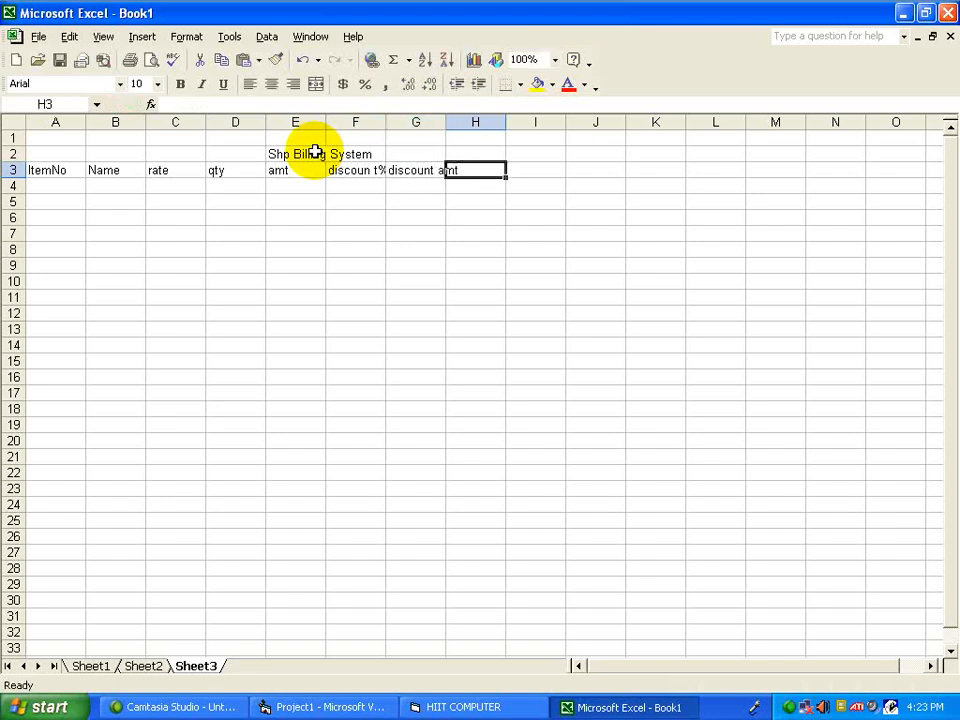
{"action": "key", "text": "Return"}
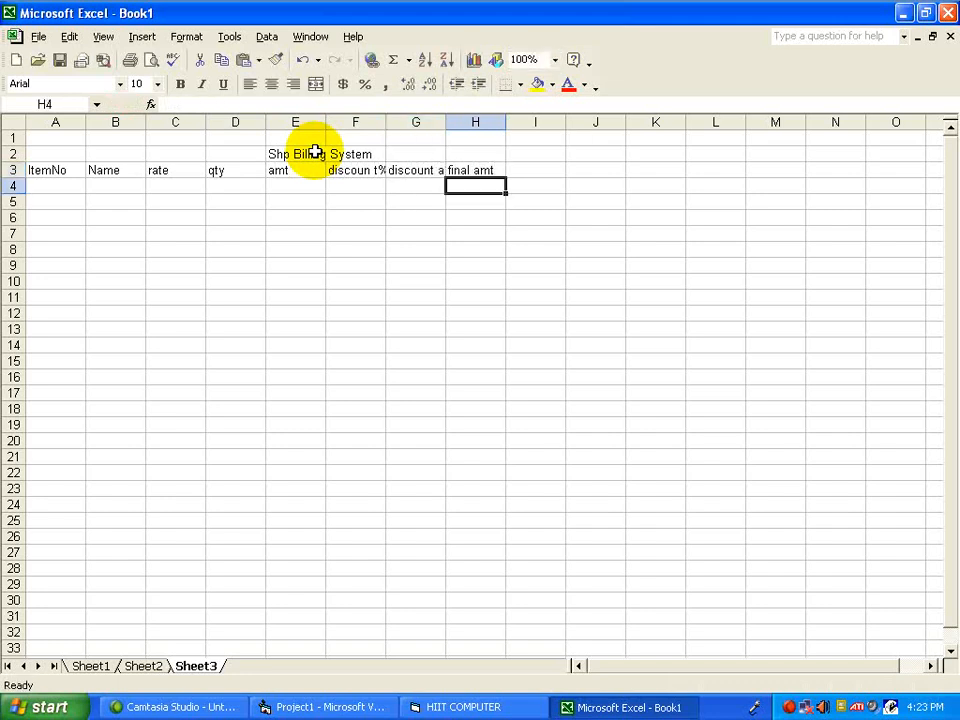
{"action": "double_click", "coordinate": [446, 121]}
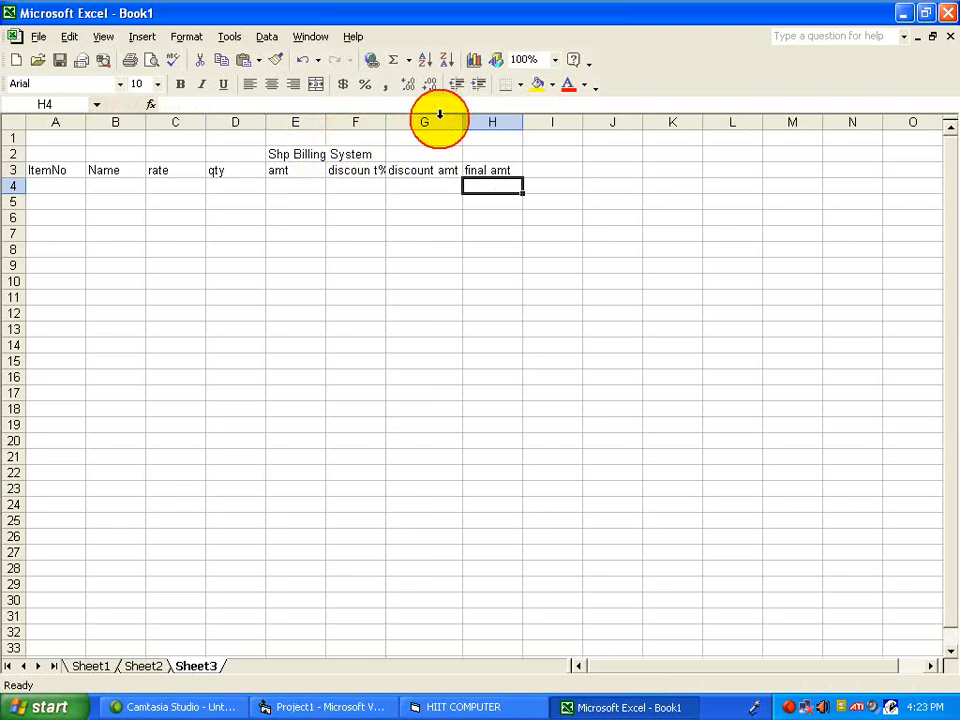
{"action": "double_click", "coordinate": [387, 121]}
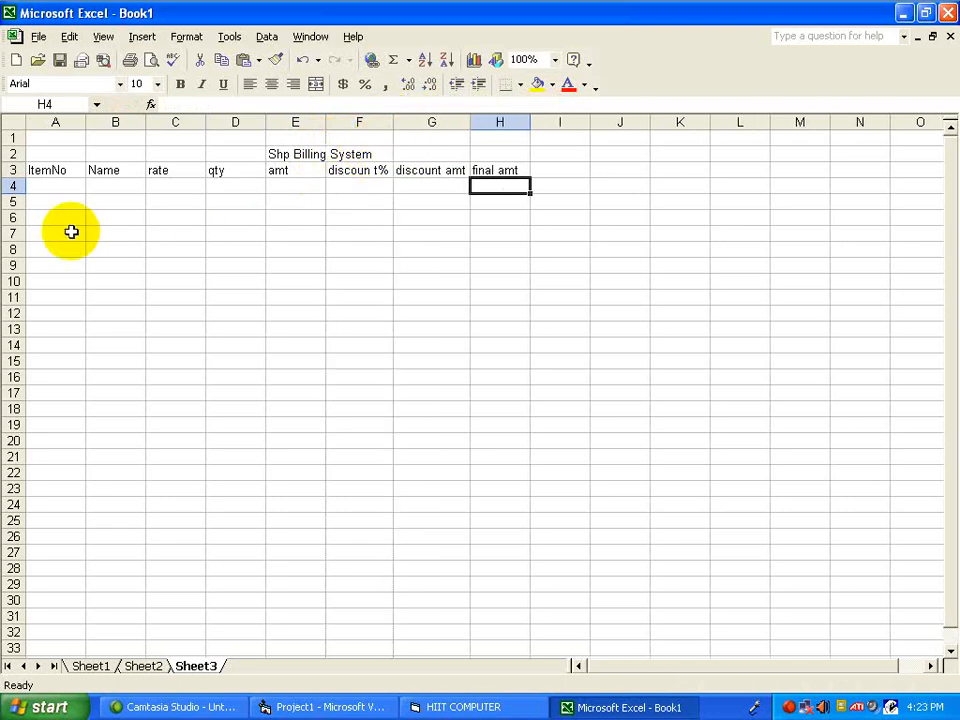
- Number the items 1, 2 and 3 in cells A4 to A6 under ItemNo
{"action": "left_click", "coordinate": [57, 187]}
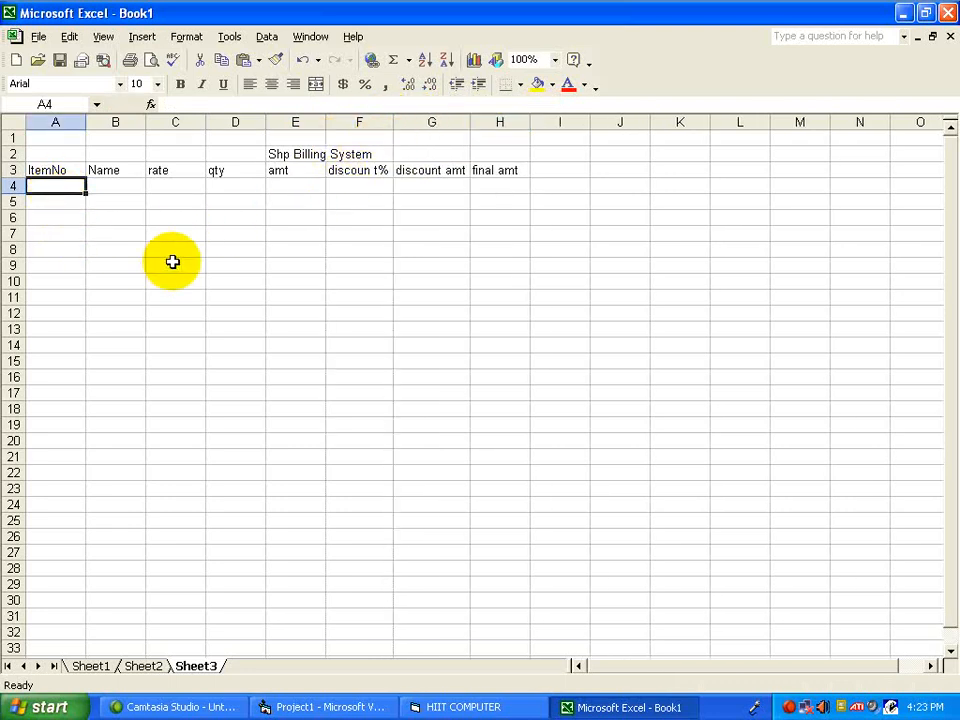
{"action": "type", "text": "1"}
{"action": "key", "text": "Return"}
{"action": "type", "text": "2"}
{"action": "key", "text": "Return"}
{"action": "type", "text": "3"}
{"action": "key", "text": "Return"}
- Fill in the first item in row 4 with the name soaps, rate 10 and qty 5
{"action": "key", "text": "Up"}
{"action": "key", "text": "Right"}
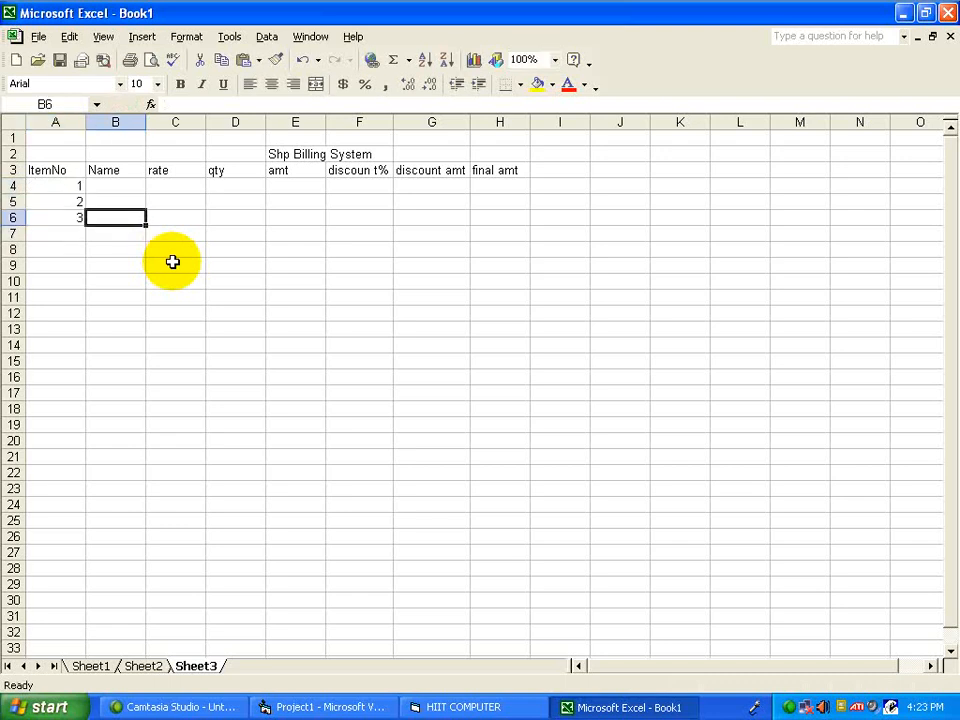
{"action": "key", "text": "Up"}
{"action": "key", "text": "Up"}
{"action": "type", "text": "soaps"}
{"action": "key", "text": "Tab"}
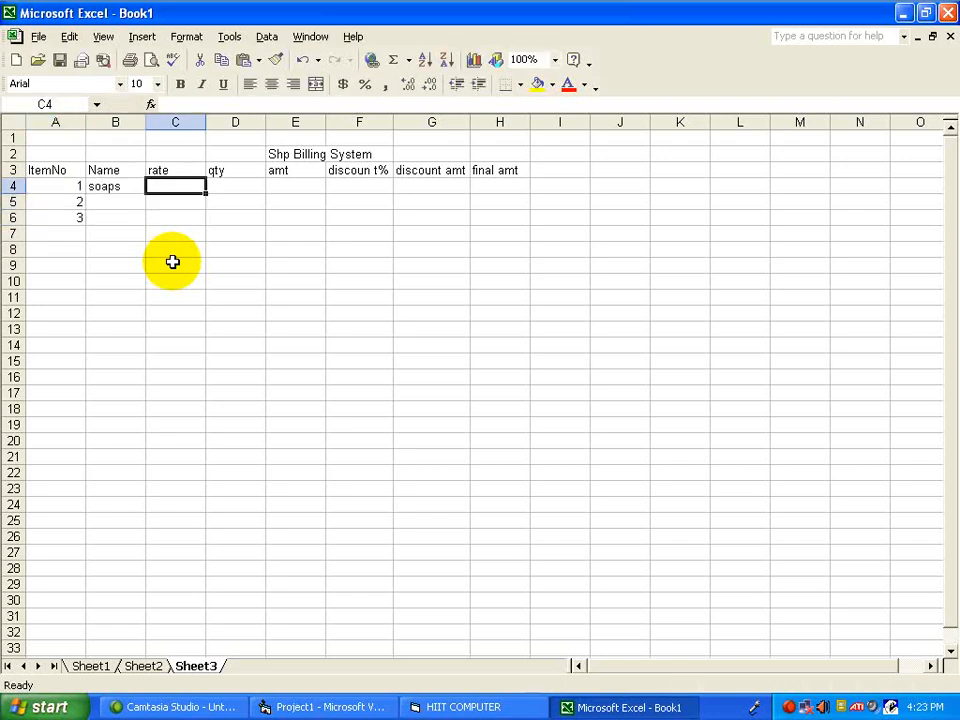
{"action": "type", "text": "10"}
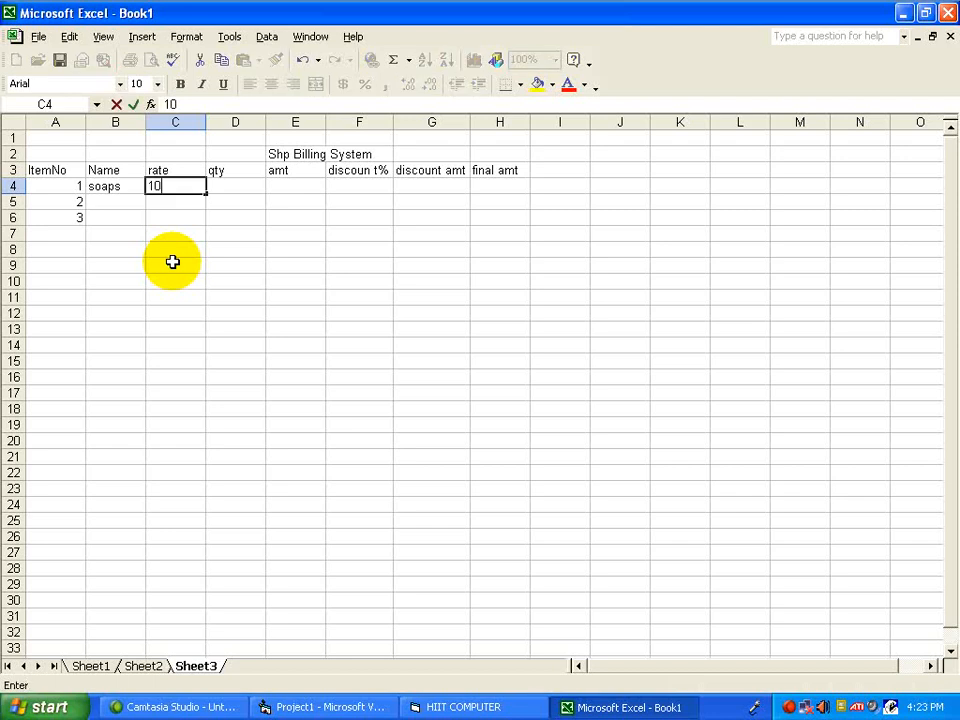
{"action": "key", "text": "Tab"}
{"action": "type", "text": "5"}
{"action": "key", "text": "Tab"}
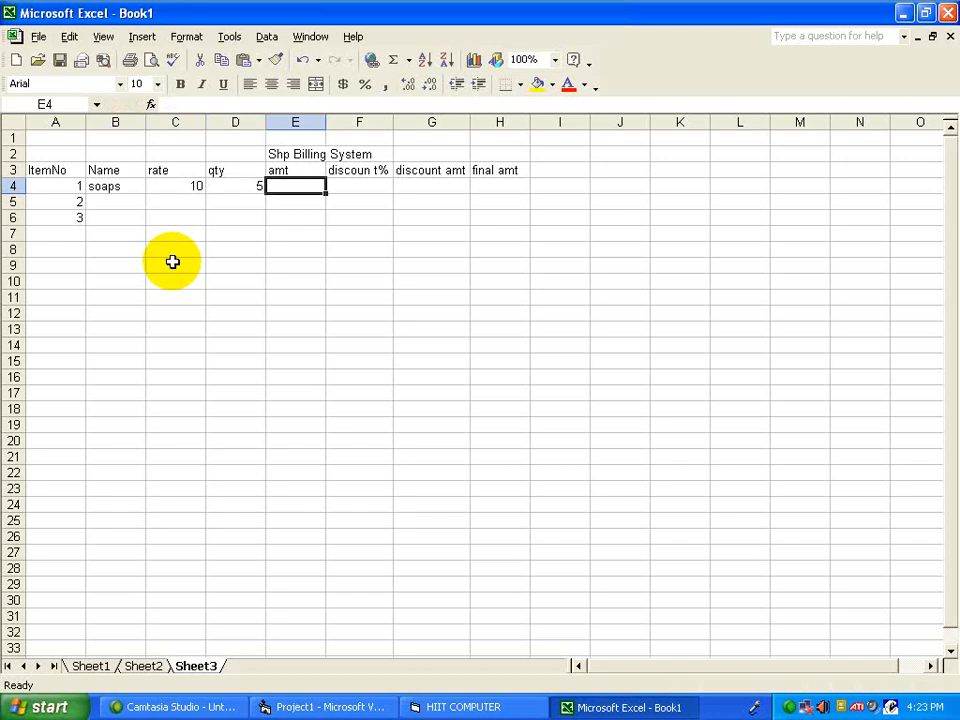
- Calculate the first item's amt in E4 as rate times quantity with the formula =c4*d4
{"action": "type", "text": "="}
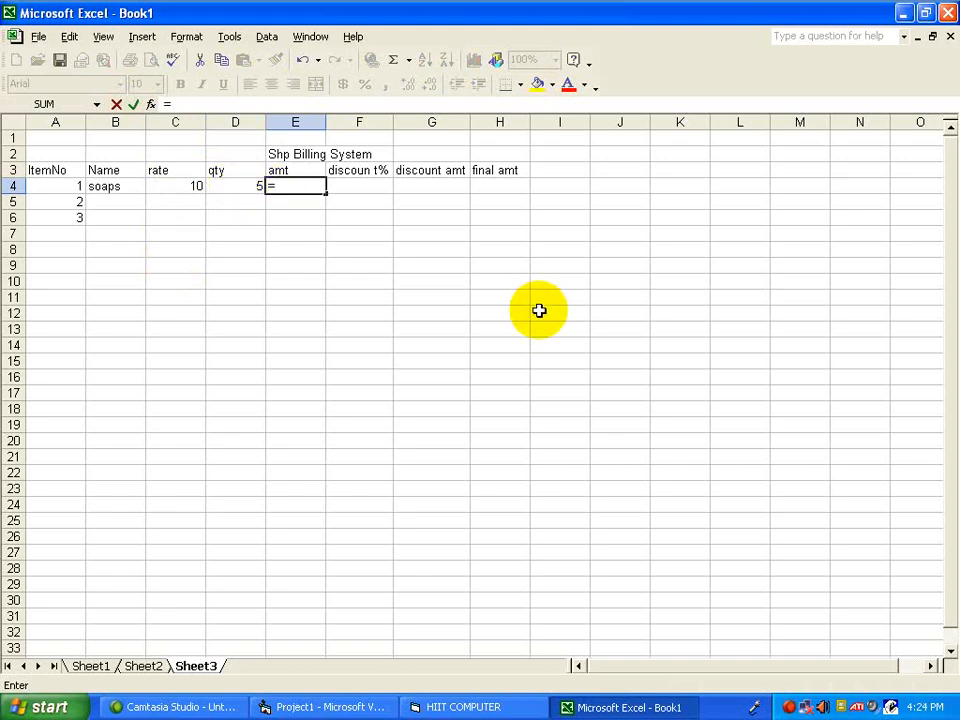
{"action": "type", "text": "c4*d4"}
{"action": "key", "text": "Return"}
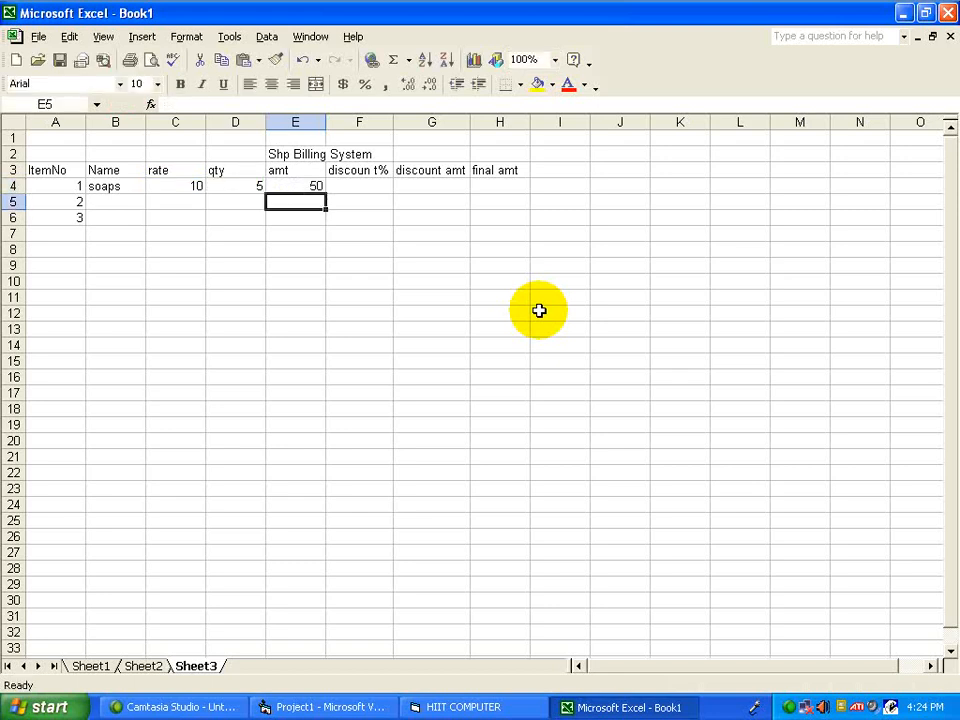
{"action": "key", "text": "Up"}
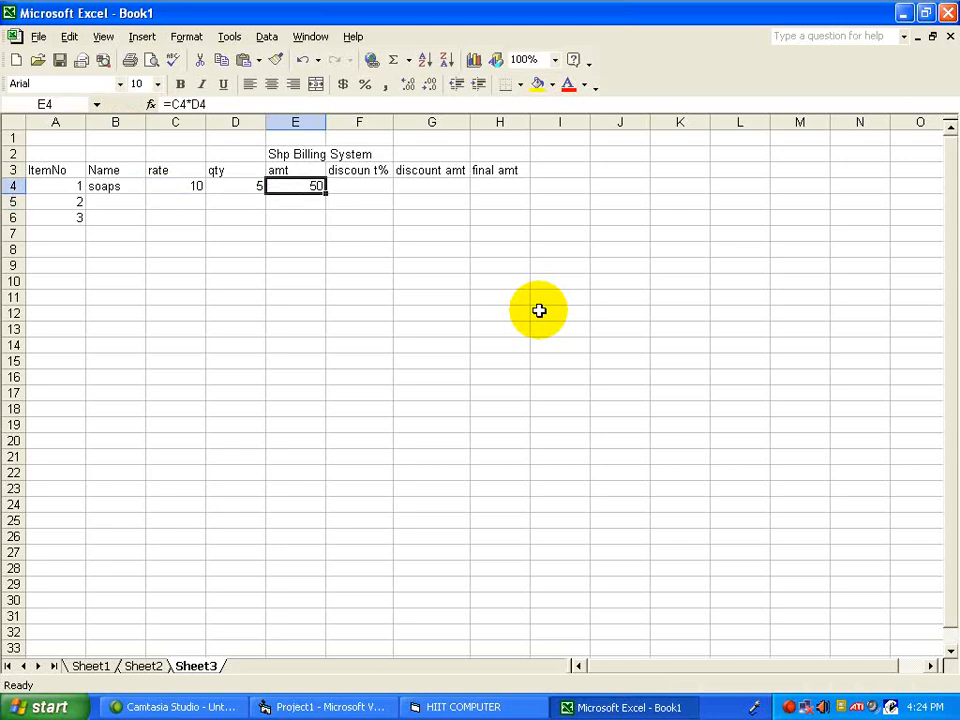
- Set the first item's discount to 5% in F4 and calculate its discount amt in G4 with =e4*f4
{"action": "key", "text": "Right"}
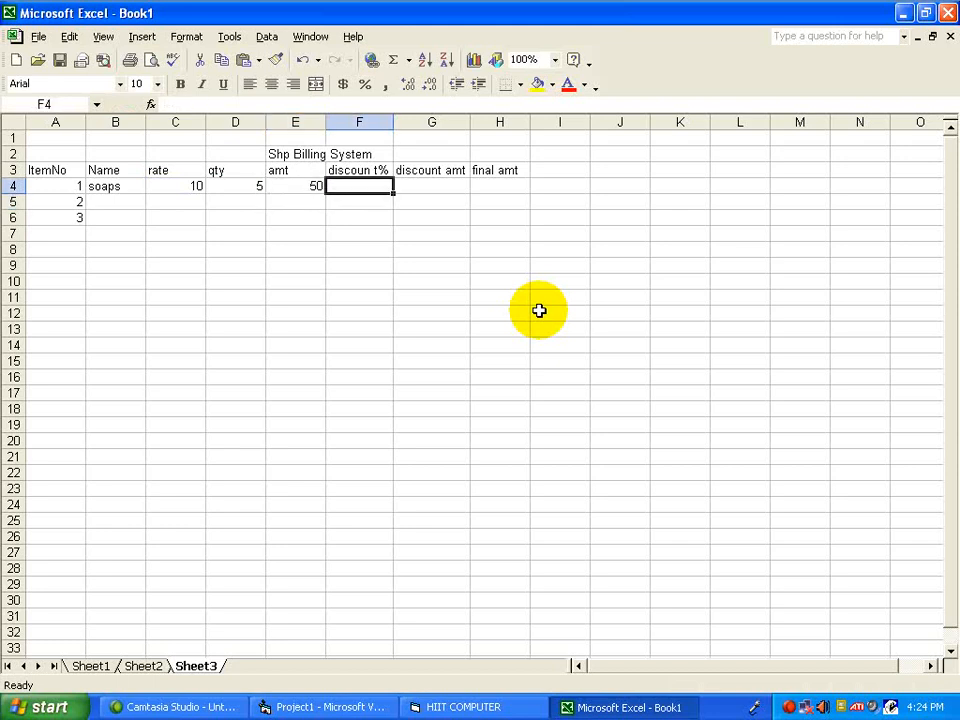
{"action": "type", "text": "5%"}
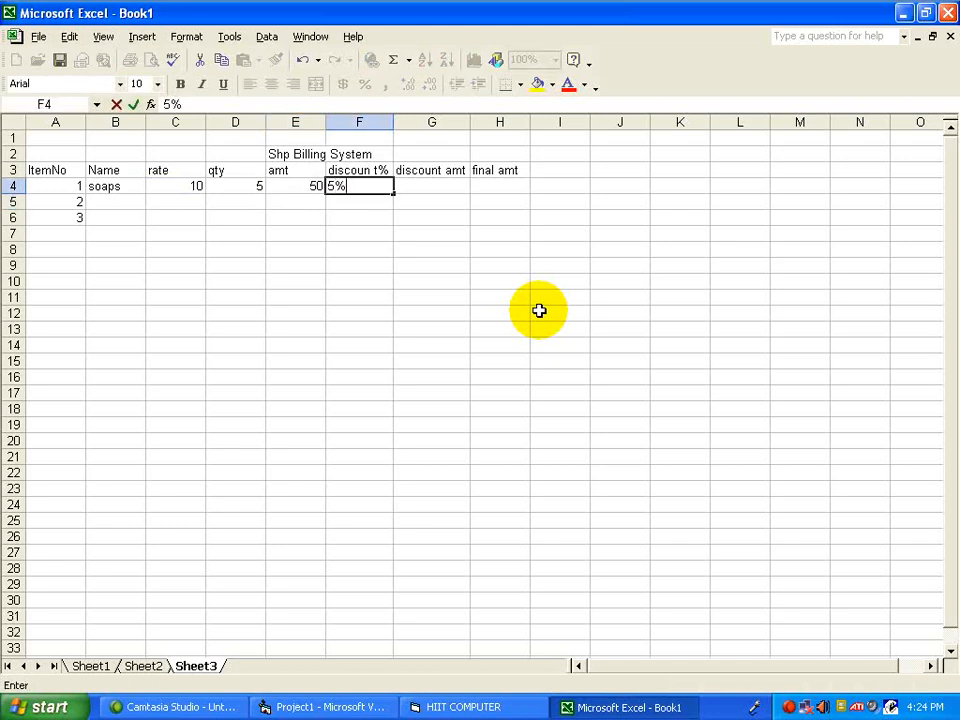
{"action": "key", "text": "Right"}
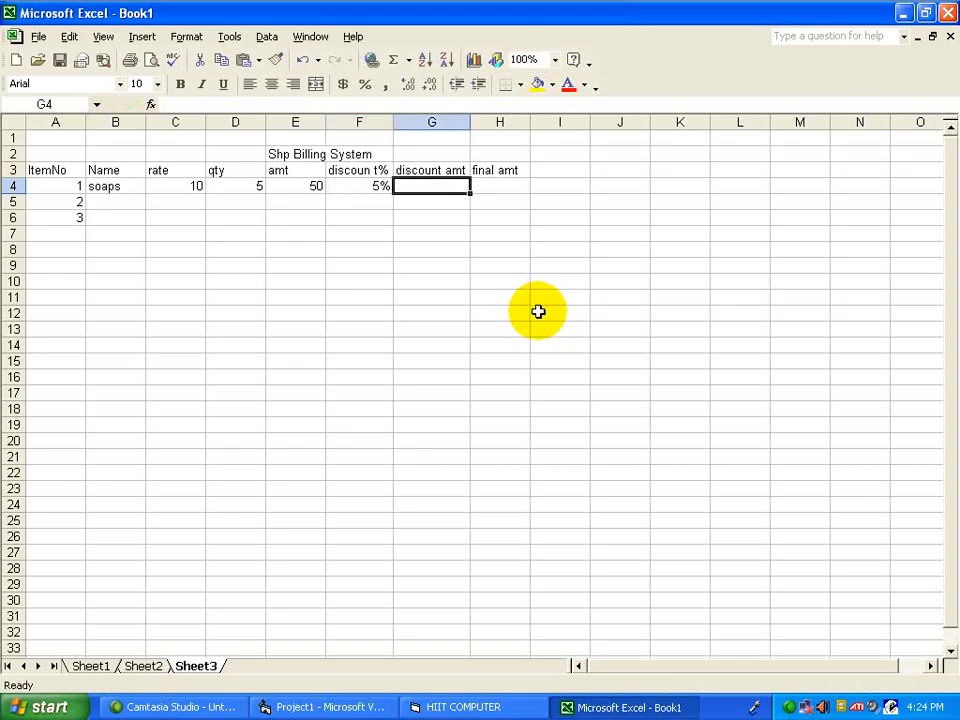
{"action": "type", "text": "="}
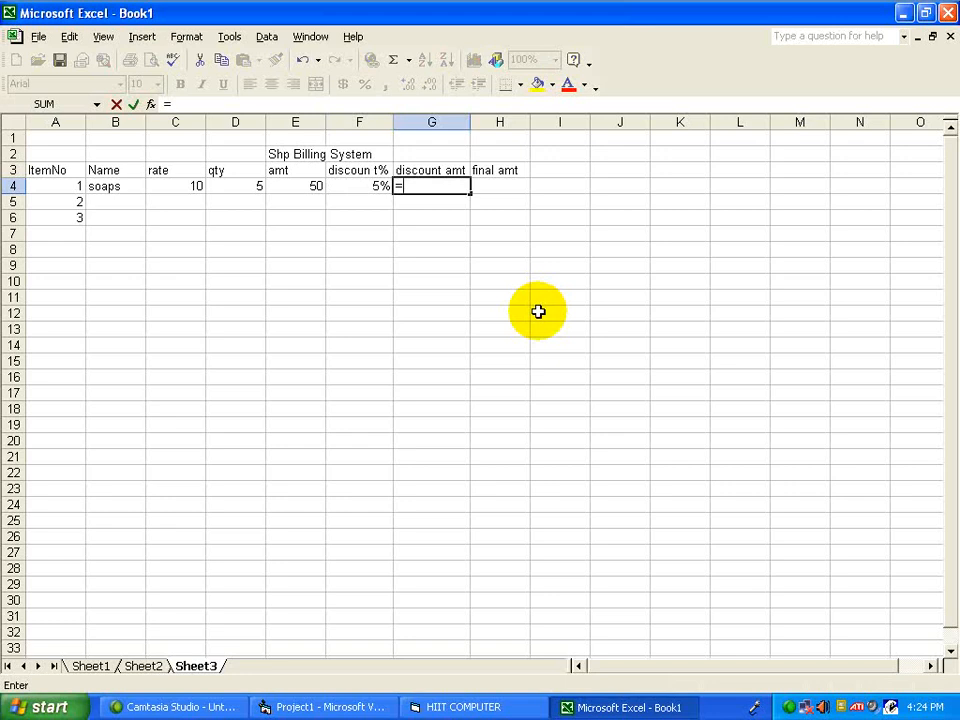
{"action": "type", "text": "e4*f4"}
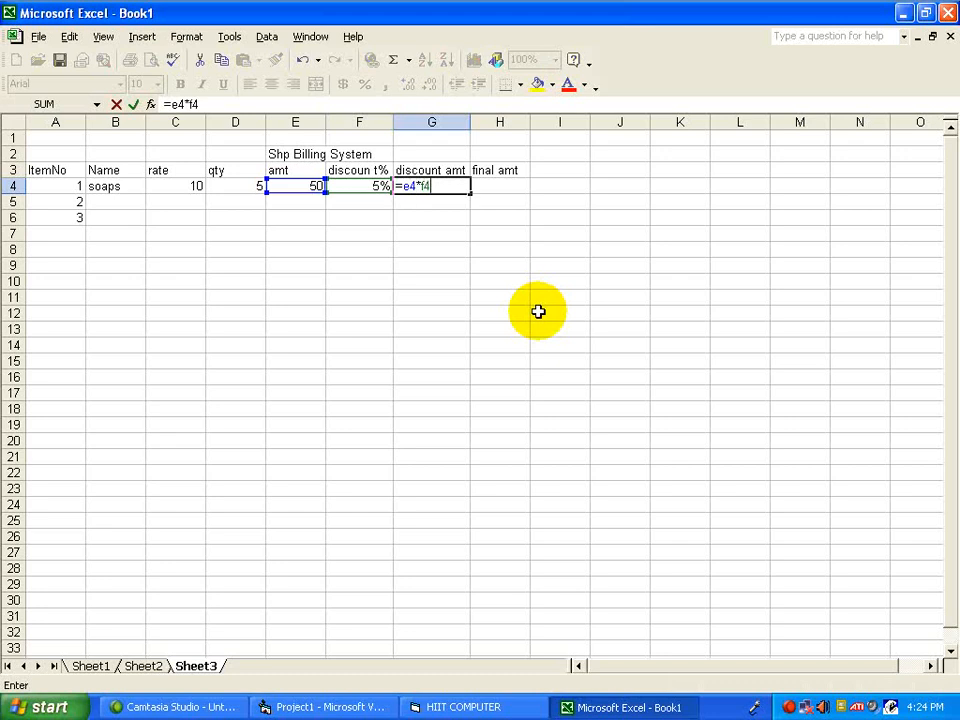
{"action": "key", "text": "Return"}
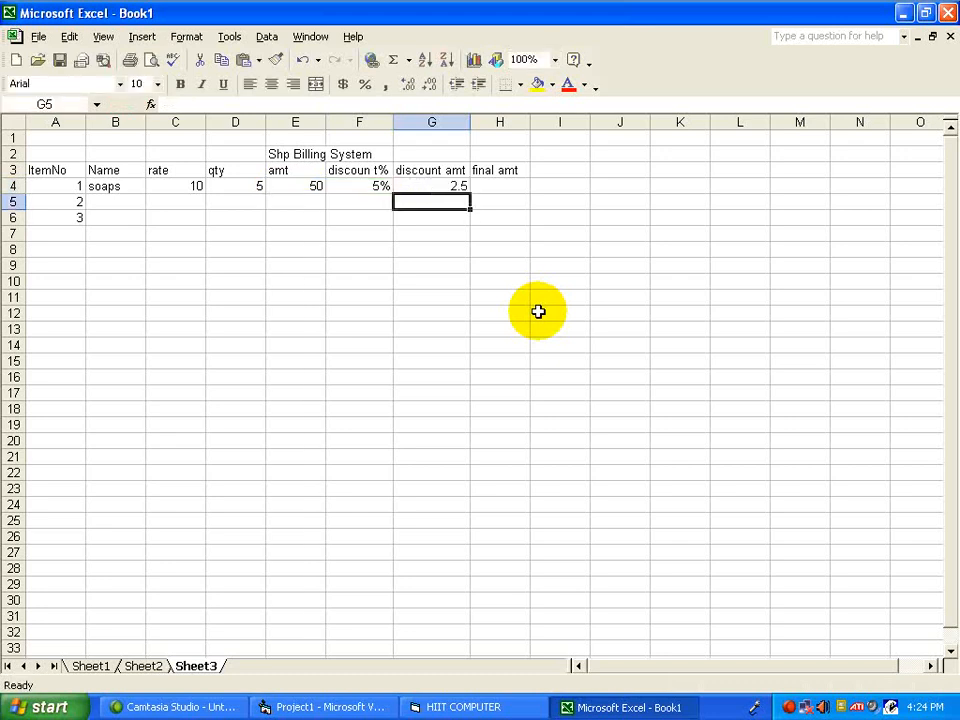
{"action": "key", "text": "Up"}
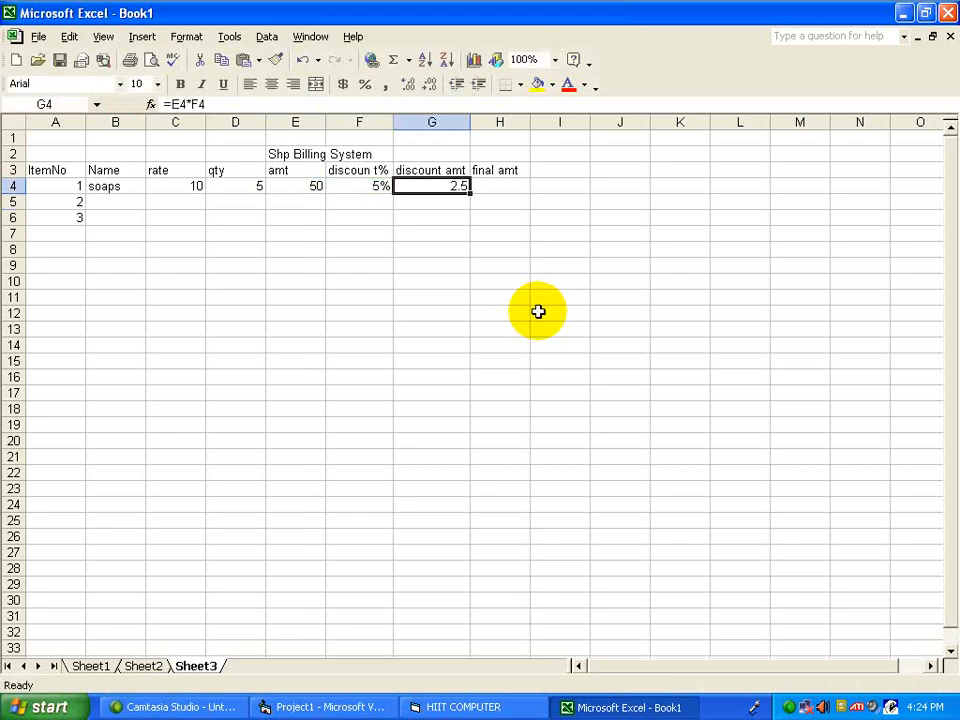
- Calculate the first item's final amt in H4 with the formula =e4-g4
{"action": "key", "text": "Right"}
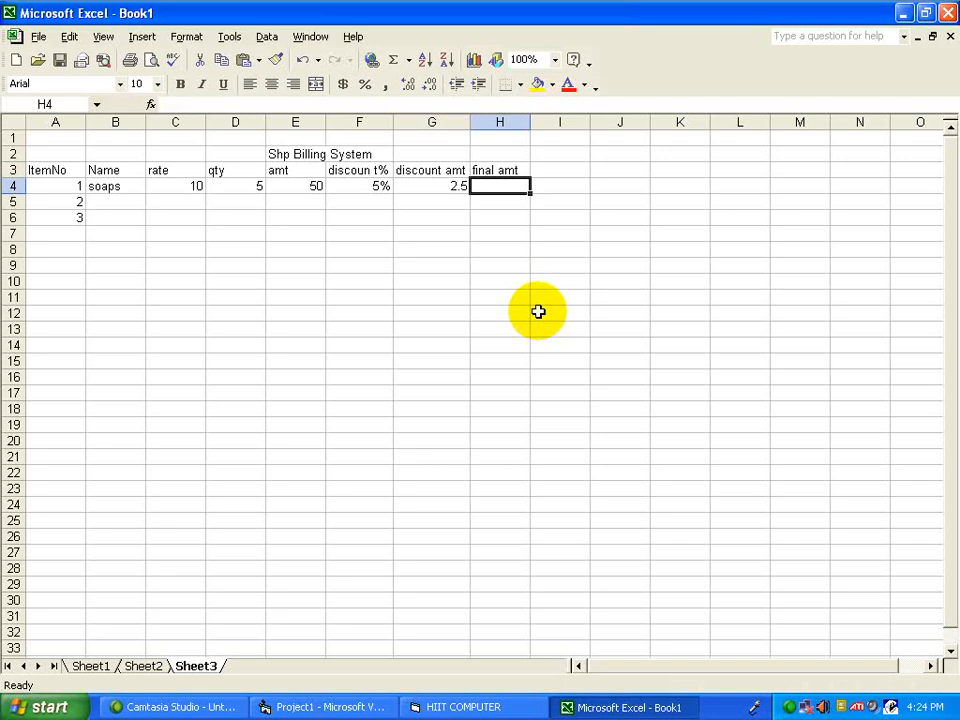
{"action": "type", "text": "="}
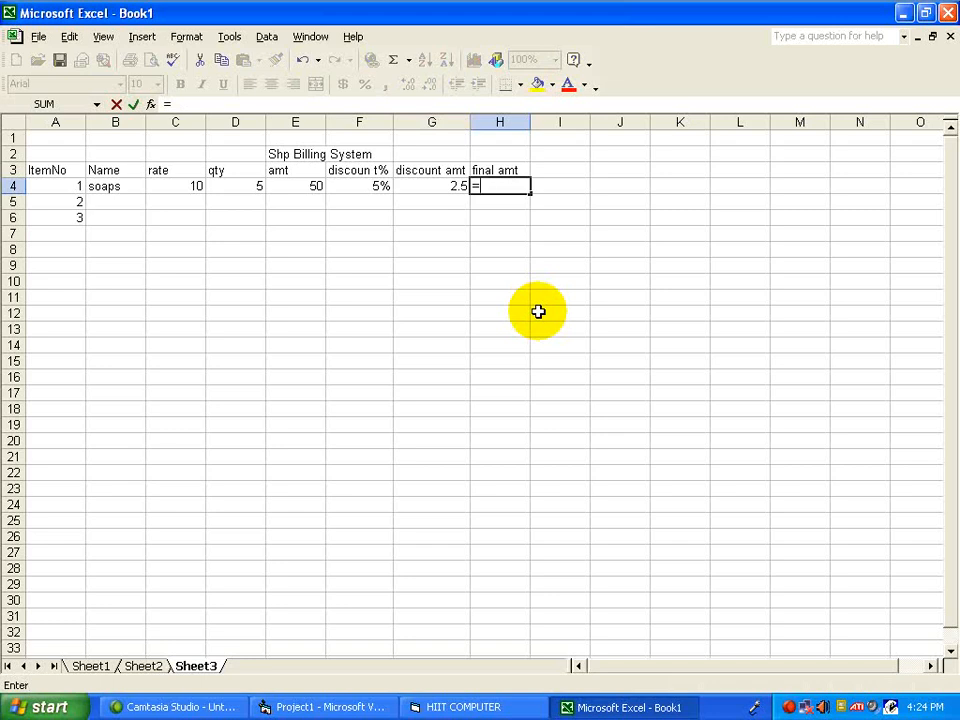
{"action": "type", "text": "e4-g4"}
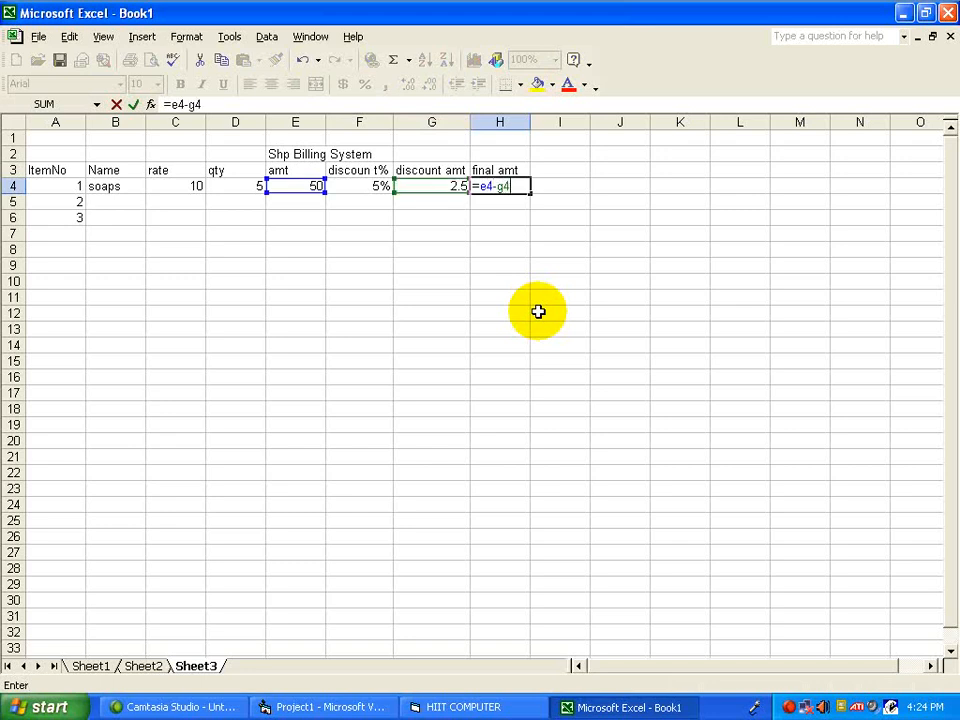
{"action": "key", "text": "Return"}
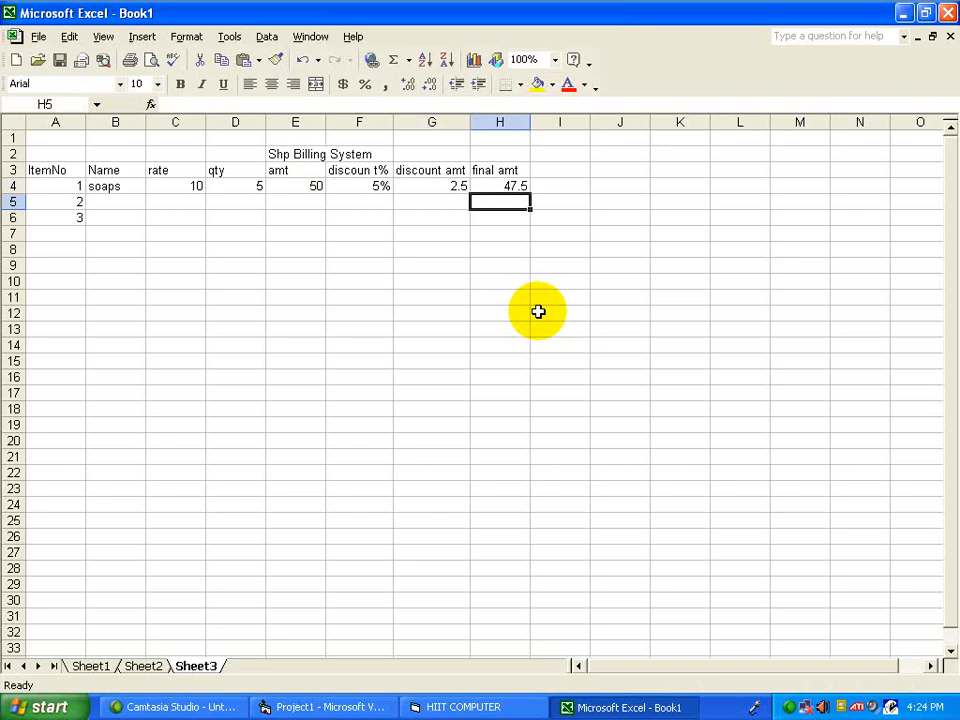
{"action": "key", "text": "Up"}
{"action": "key", "text": "Down"}
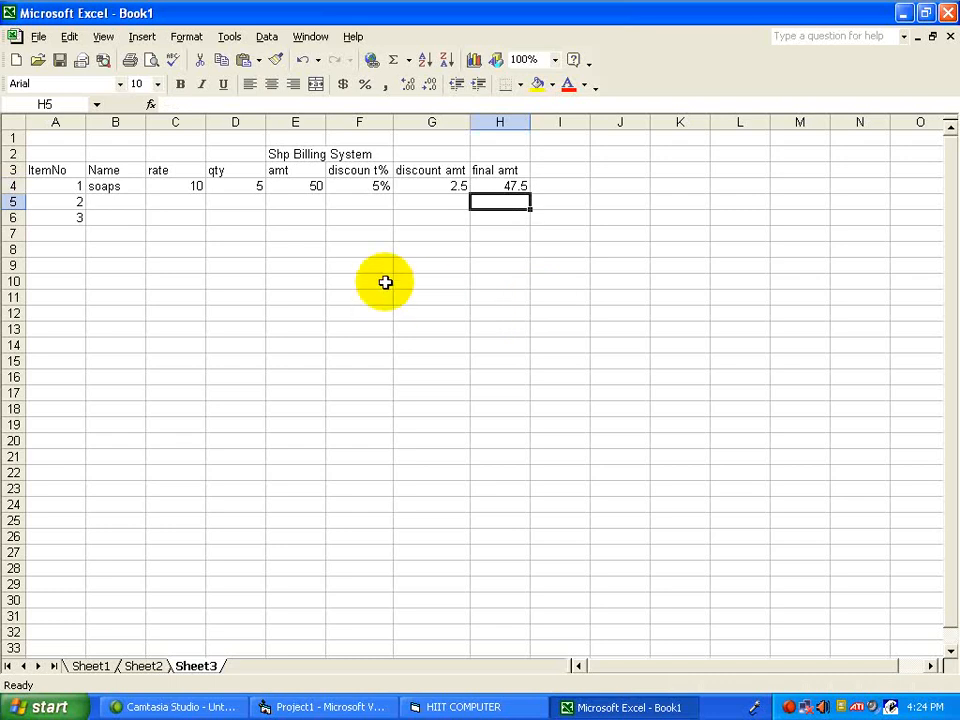
- Fill the amt formula from E4 down through row 12 and check the copied formula in E5
{"action": "left_click", "coordinate": [312, 186]}
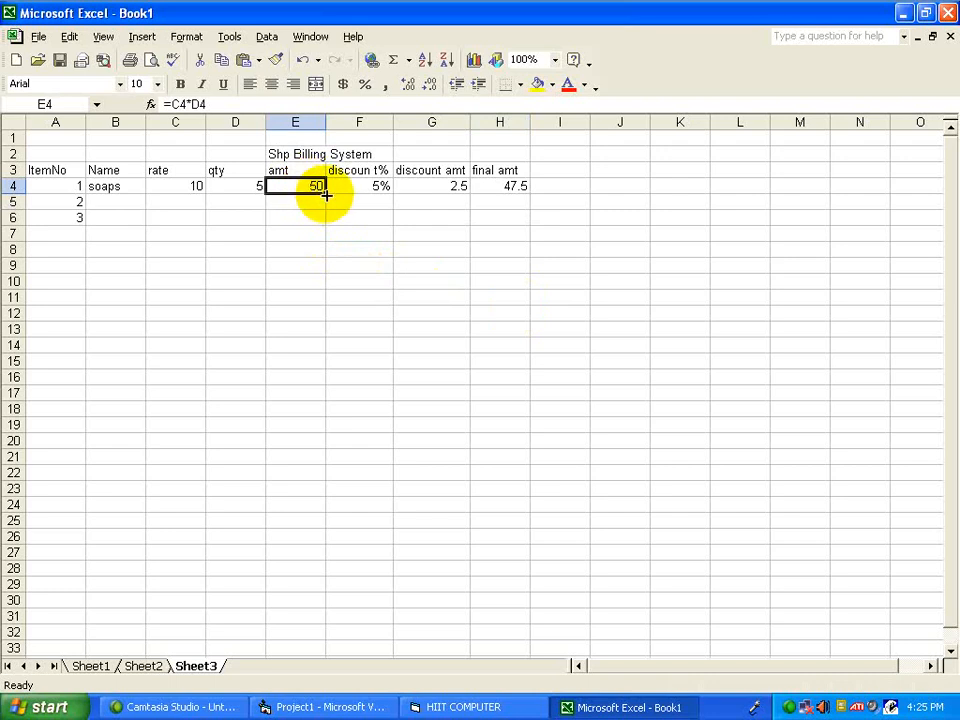
{"action": "left_click_drag", "start_coordinate": [326, 194], "coordinate": [334, 316]}
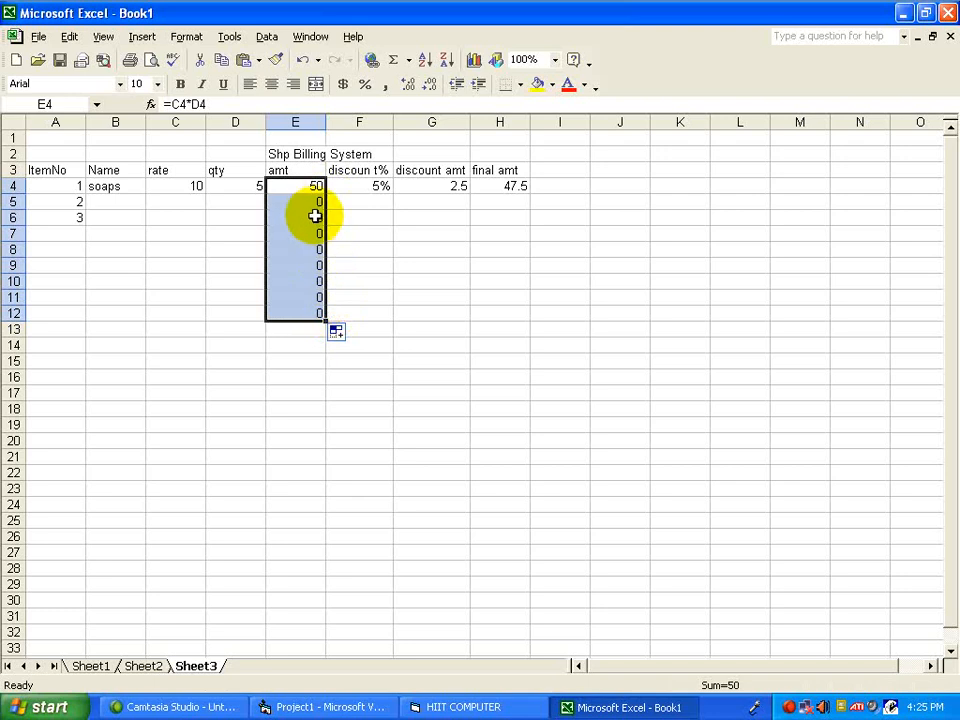
{"action": "left_click", "coordinate": [311, 204]}
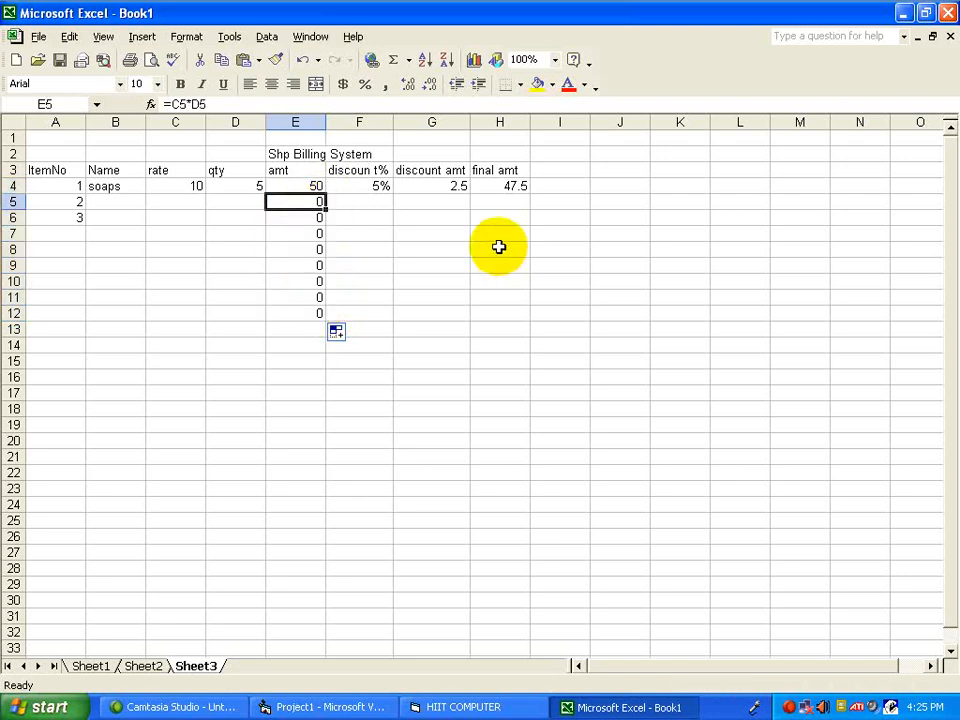
- Enter a rate of 22 and a quantity of 3 for item 2 in row 5
{"action": "left_click", "coordinate": [193, 200]}
{"action": "type", "text": "2"}
{"action": "key", "text": "Return"}
{"action": "left_click", "coordinate": [195, 201]}
{"action": "key", "text": "Right"}
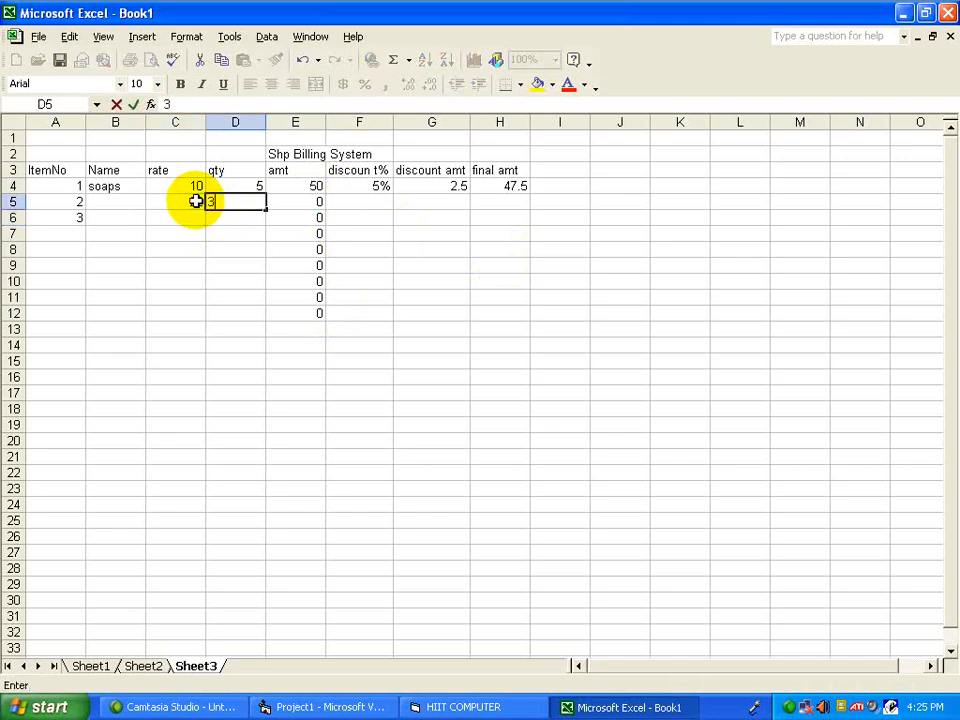
{"action": "type", "text": "3"}
{"action": "key", "text": "Return"}
- Enter a rate of 55 and a quantity of 66 for item 3 in row 6
{"action": "key", "text": "Left"}
{"action": "type", "text": "55"}
{"action": "key", "text": "Return"}
{"action": "key", "text": "Up"}
{"action": "key", "text": "Right"}
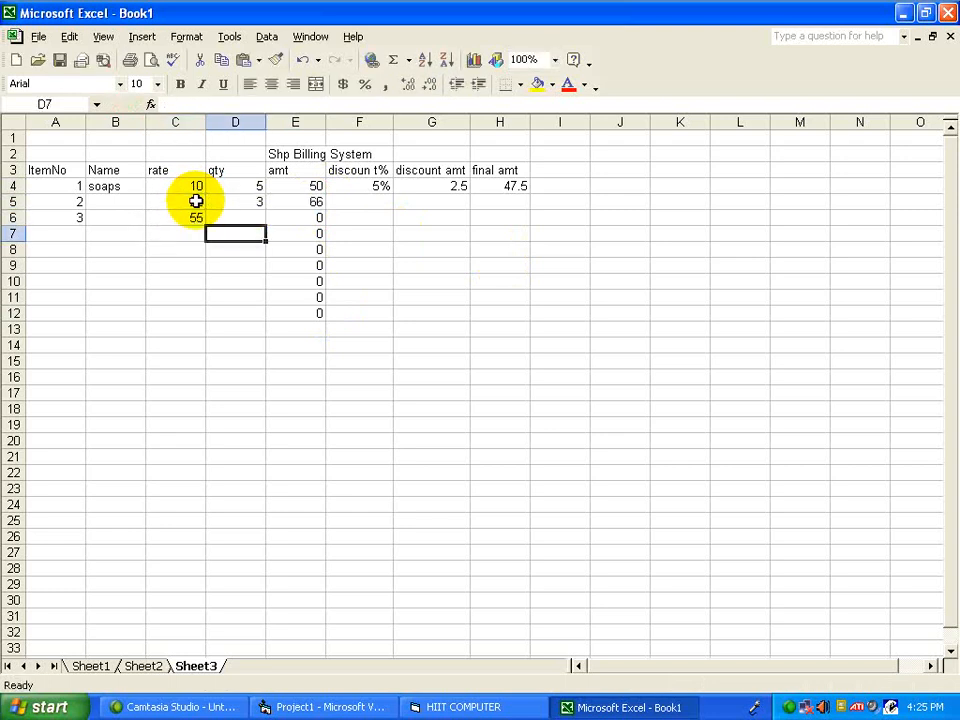
{"action": "type", "text": "66"}
{"action": "key", "text": "Return"}
- Check the discount amt formula in G4 and the copied amt formulas in E5 and E6
{"action": "left_click", "coordinate": [433, 185]}
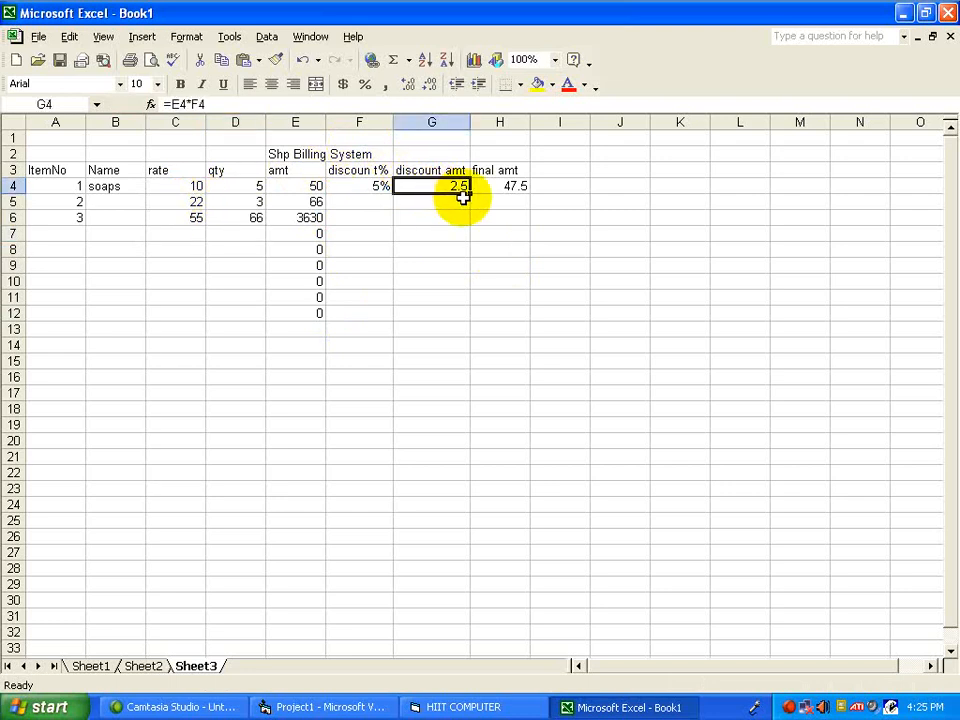
{"action": "left_click", "coordinate": [317, 201]}
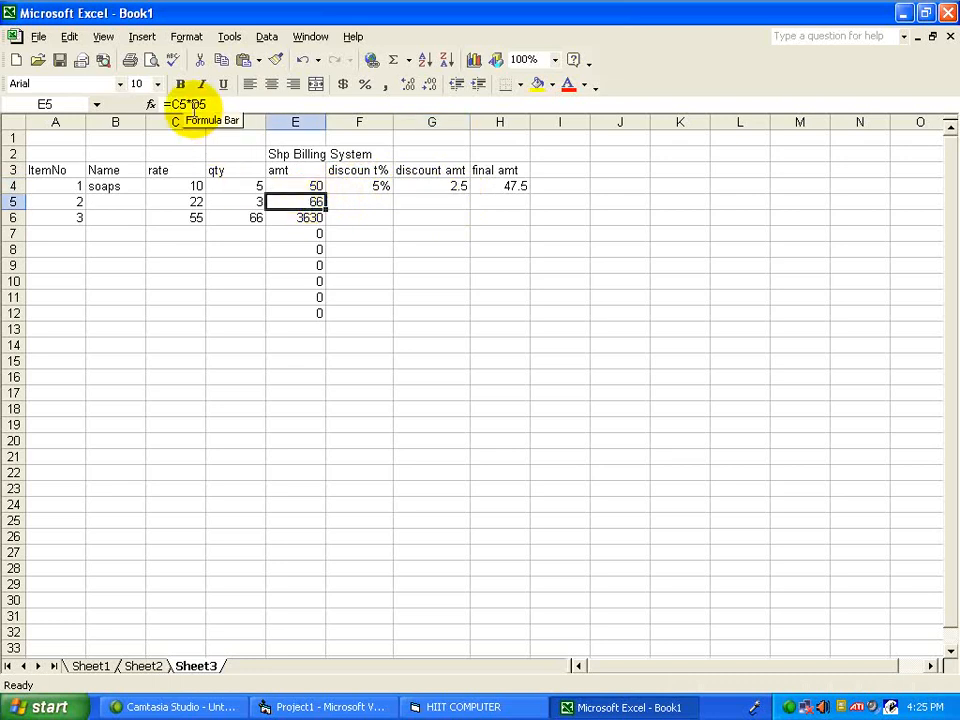
{"action": "left_click", "coordinate": [300, 213]}
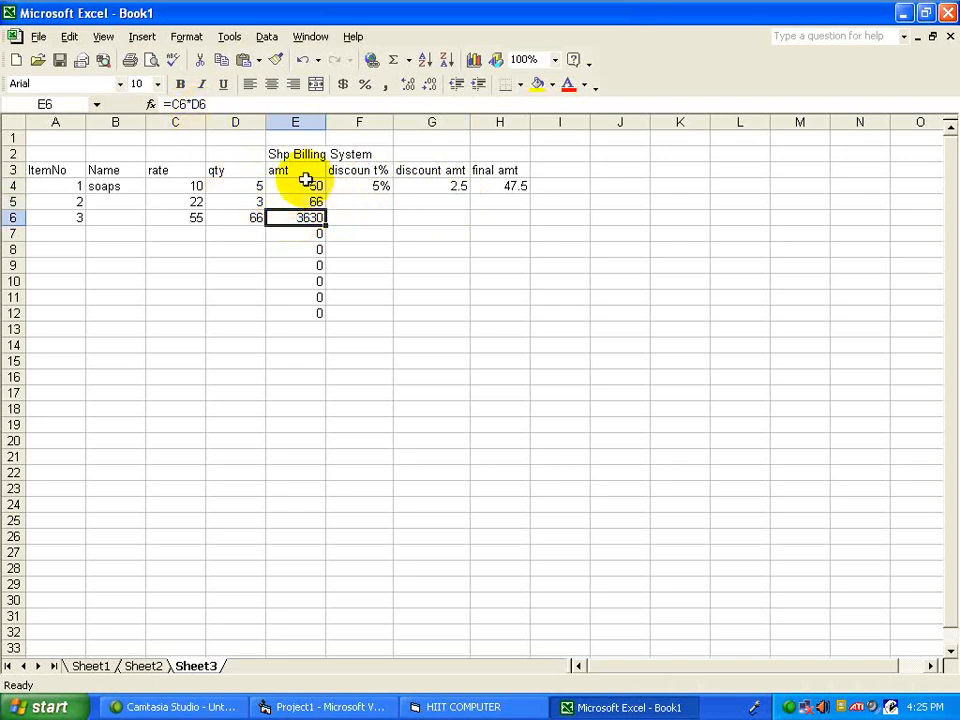
- Fill the discount amt formula from G4 and the final amt formula from H4 down through row 11
{"action": "left_click", "coordinate": [431, 189]}
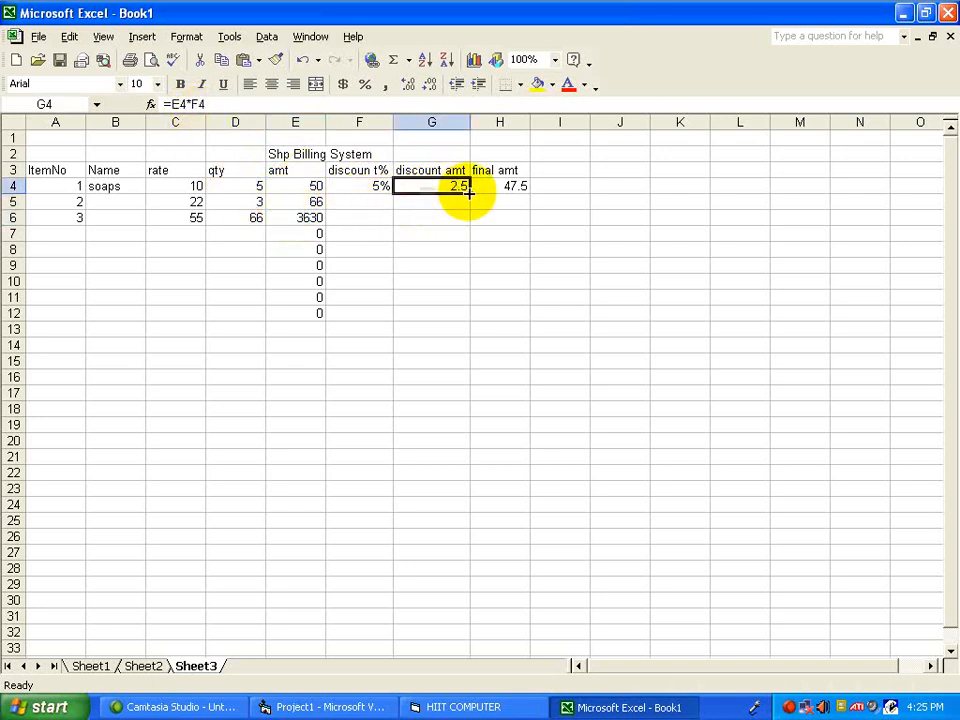
{"action": "left_click_drag", "start_coordinate": [470, 191], "coordinate": [464, 297]}
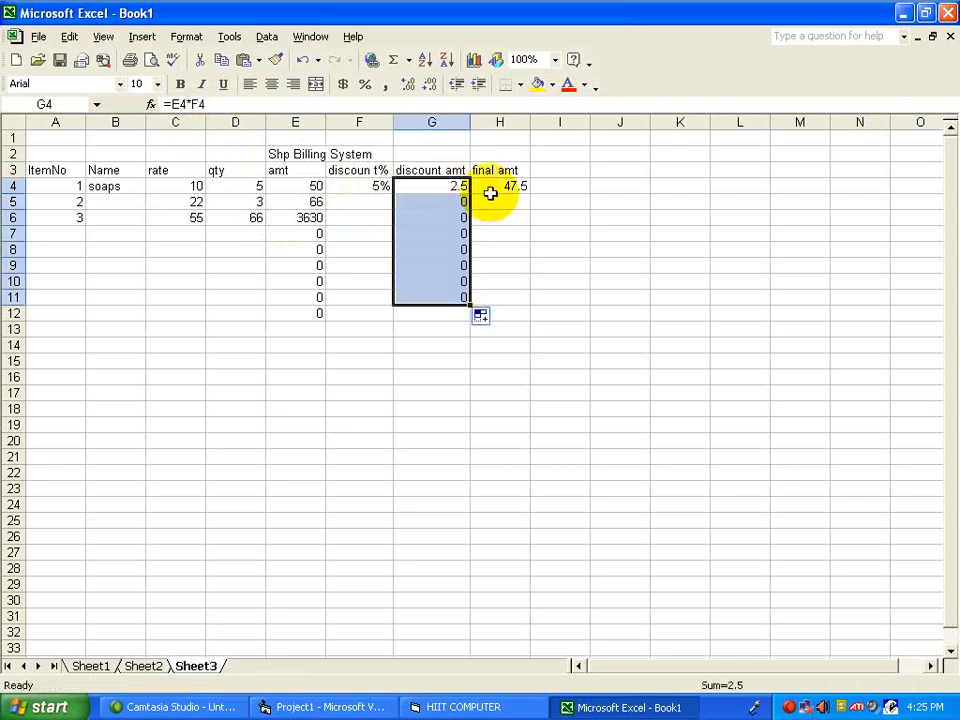
{"action": "left_click", "coordinate": [496, 188]}
{"action": "left_click_drag", "start_coordinate": [527, 194], "coordinate": [554, 301]}
{"action": "left_click", "coordinate": [591, 293]}
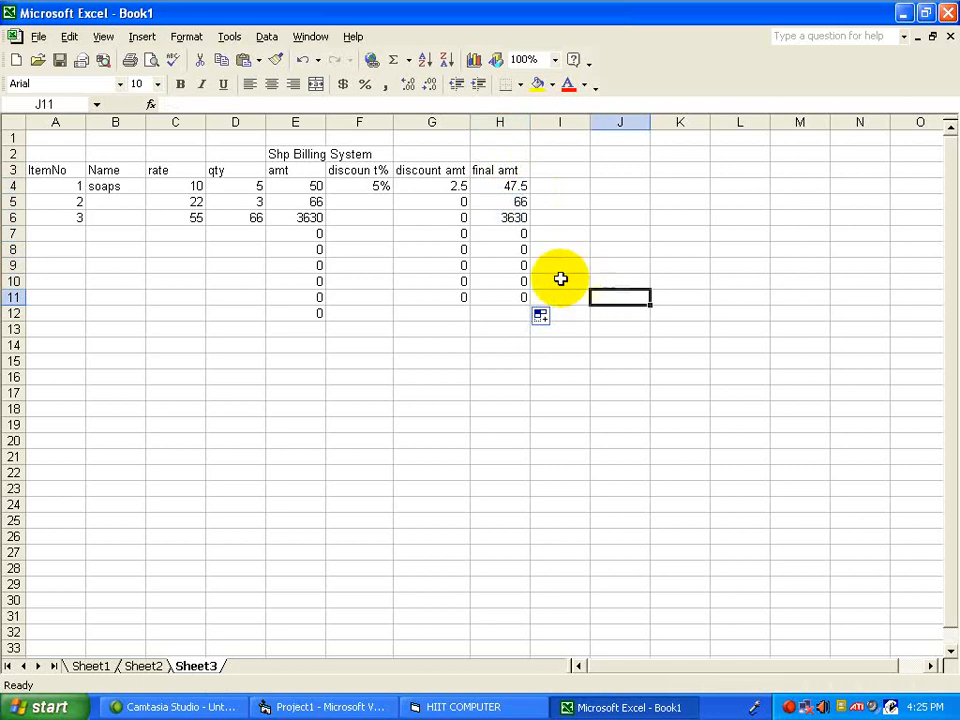
- Review the arithmetic on Sheet1 and the result and grade formulas on Sheet2, then return to Sheet3
{"action": "left_click", "coordinate": [77, 152]}
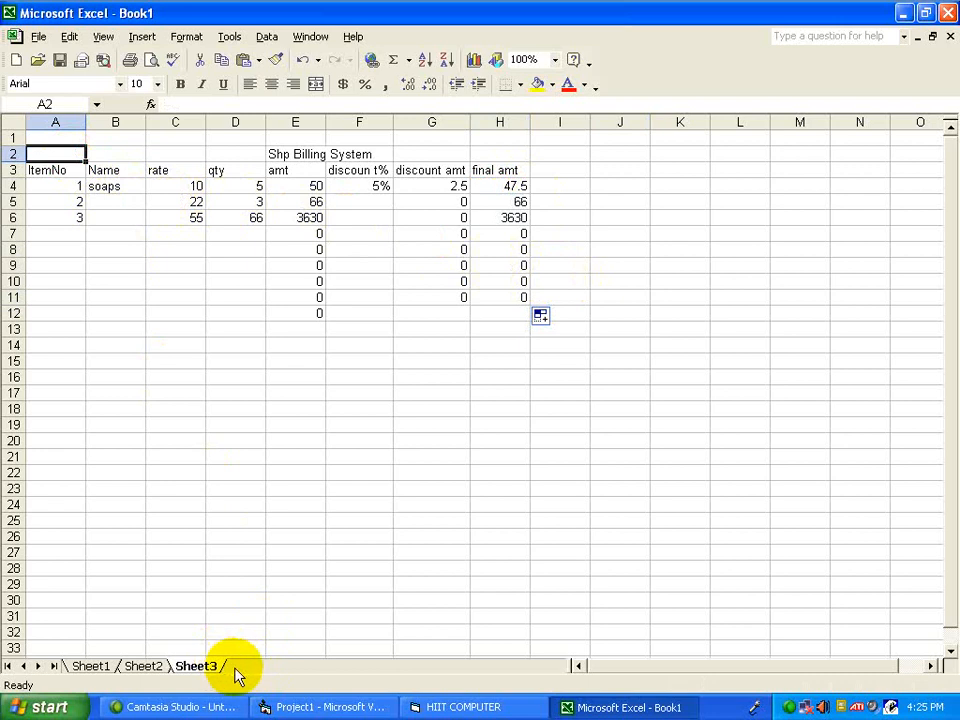
{"action": "left_click", "coordinate": [92, 666]}
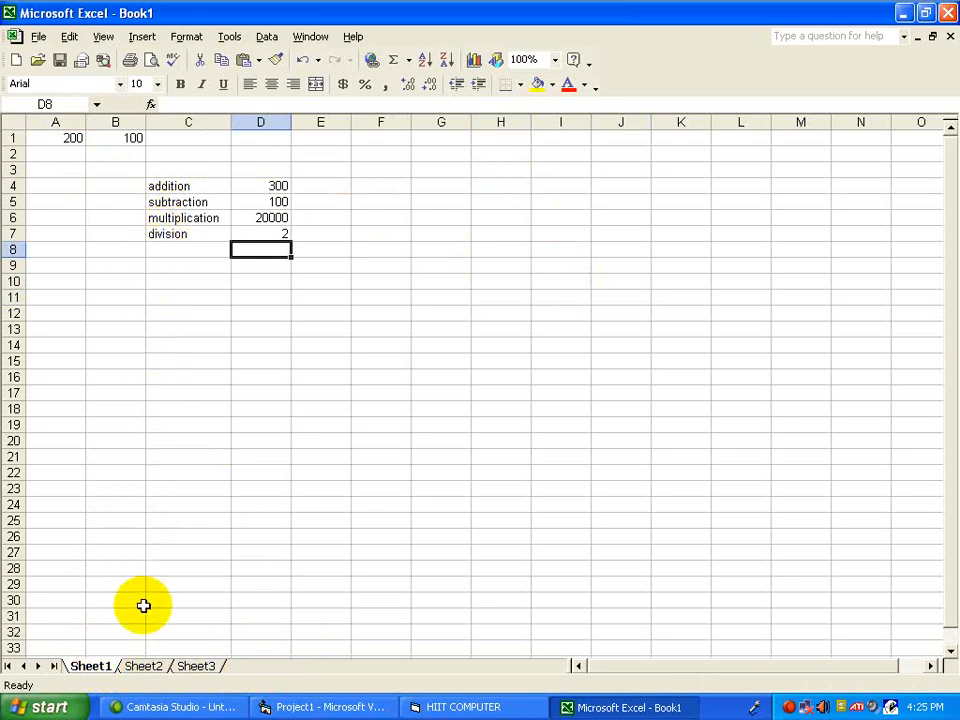
{"action": "left_click", "coordinate": [145, 666]}
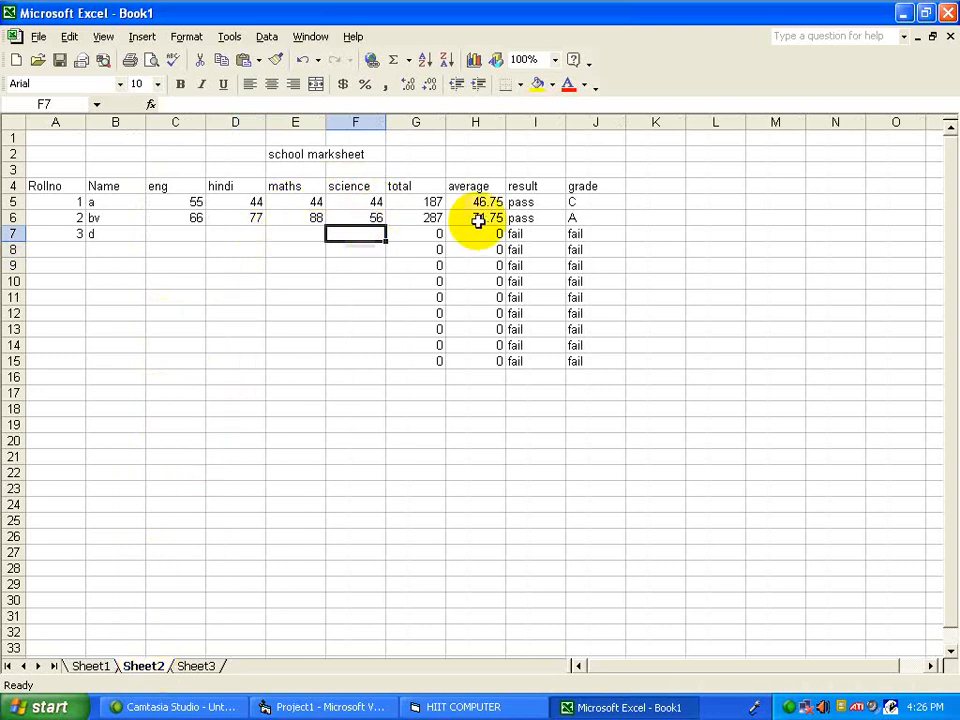
{"action": "left_click", "coordinate": [530, 202]}
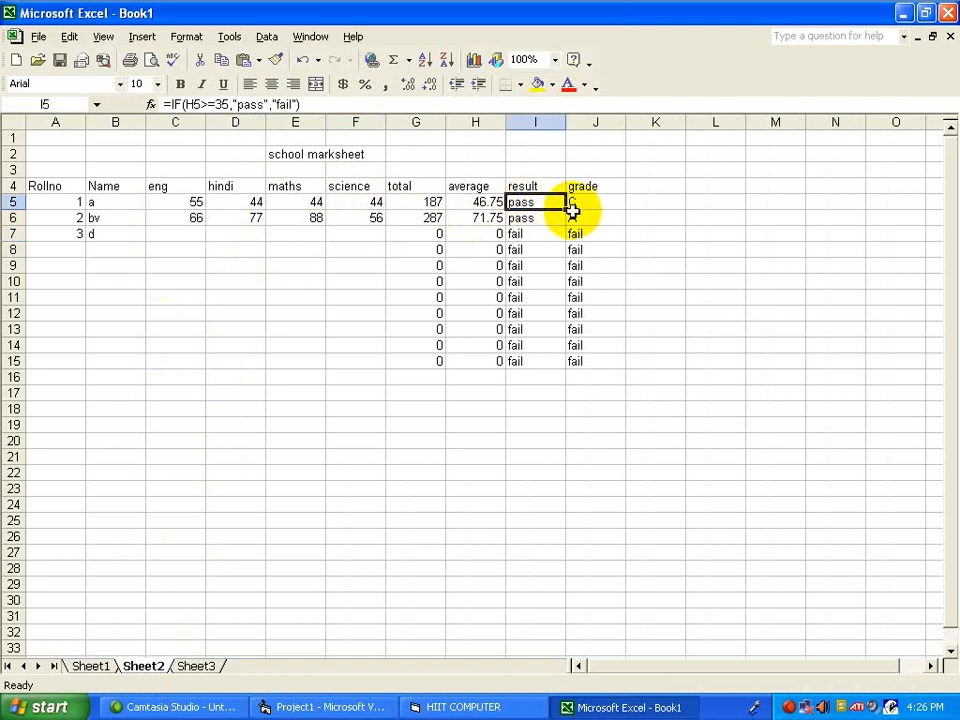
{"action": "left_click", "coordinate": [570, 205]}
{"action": "left_click", "coordinate": [212, 668]}
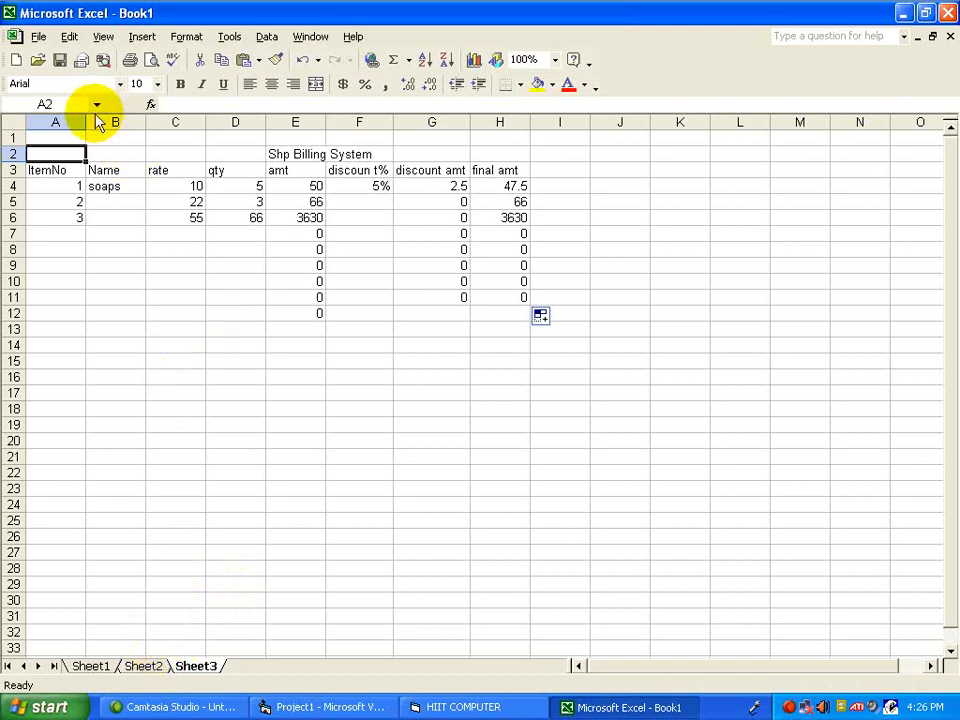
- Create a new workbook and enter the title PURCHASE in D1 of Sheet1
{"action": "left_click", "coordinate": [17, 64]}
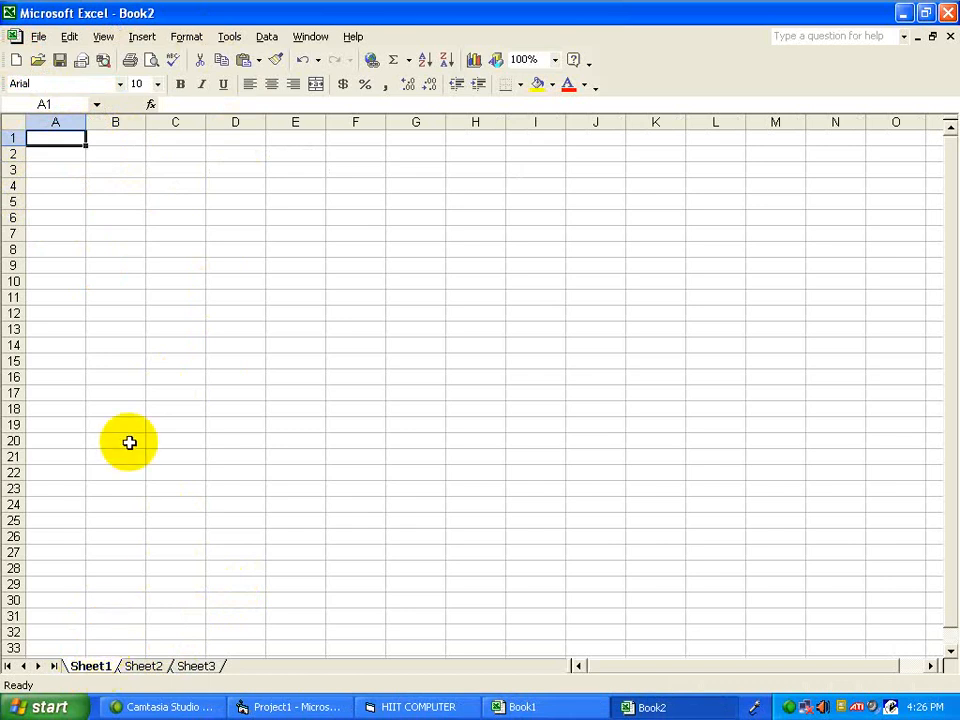
{"action": "left_click", "coordinate": [252, 138]}
{"action": "key", "text": "Caps_Lock"}
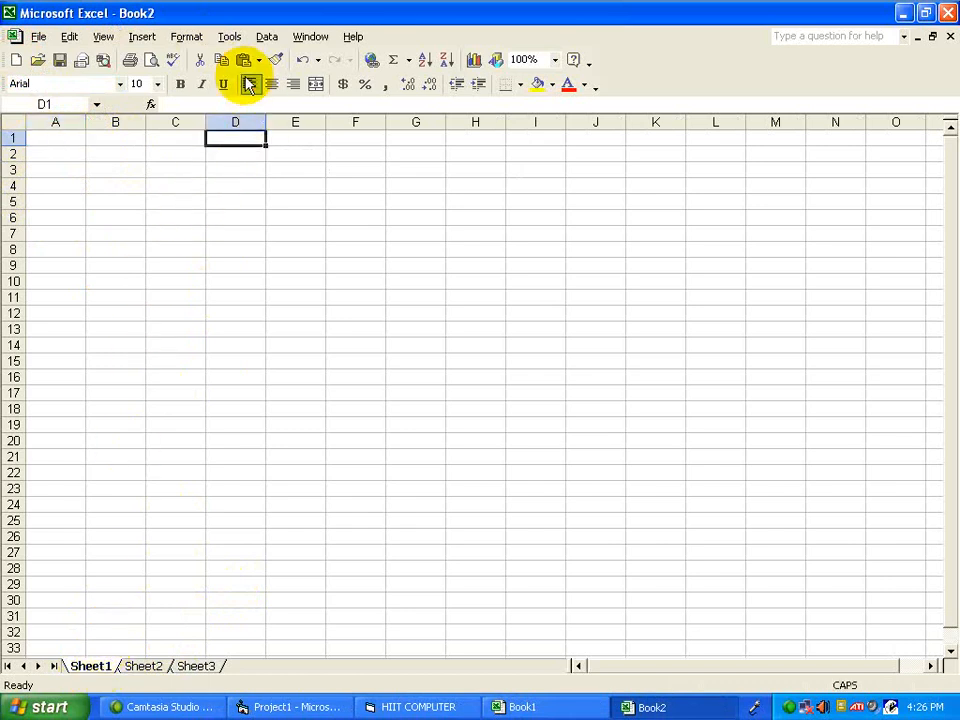
{"action": "type", "text": "PURCHASE"}
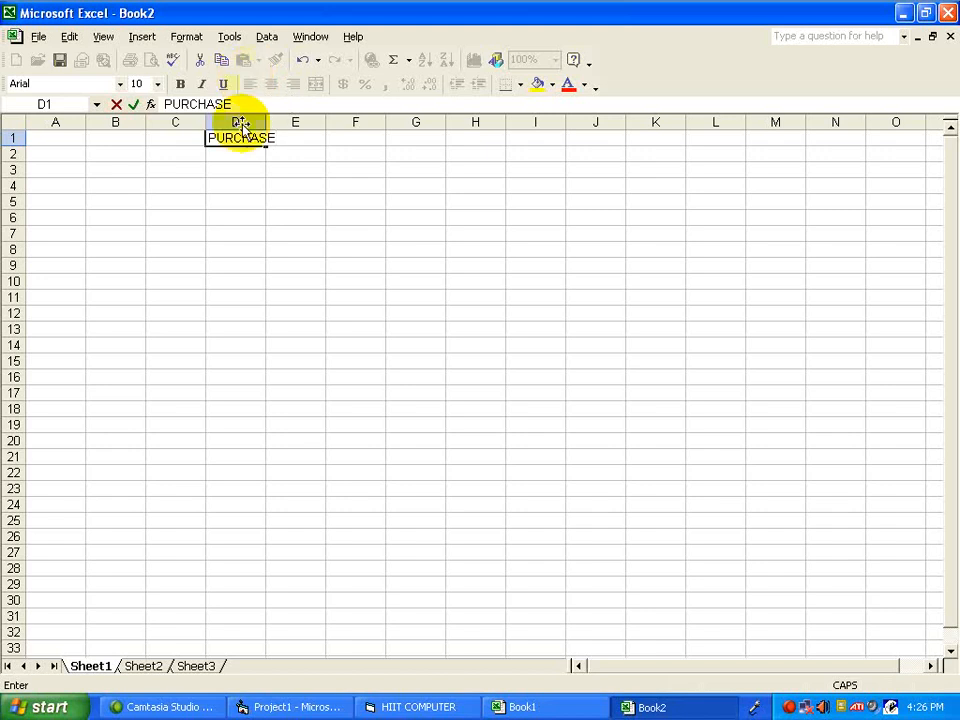
{"action": "left_click", "coordinate": [128, 598]}
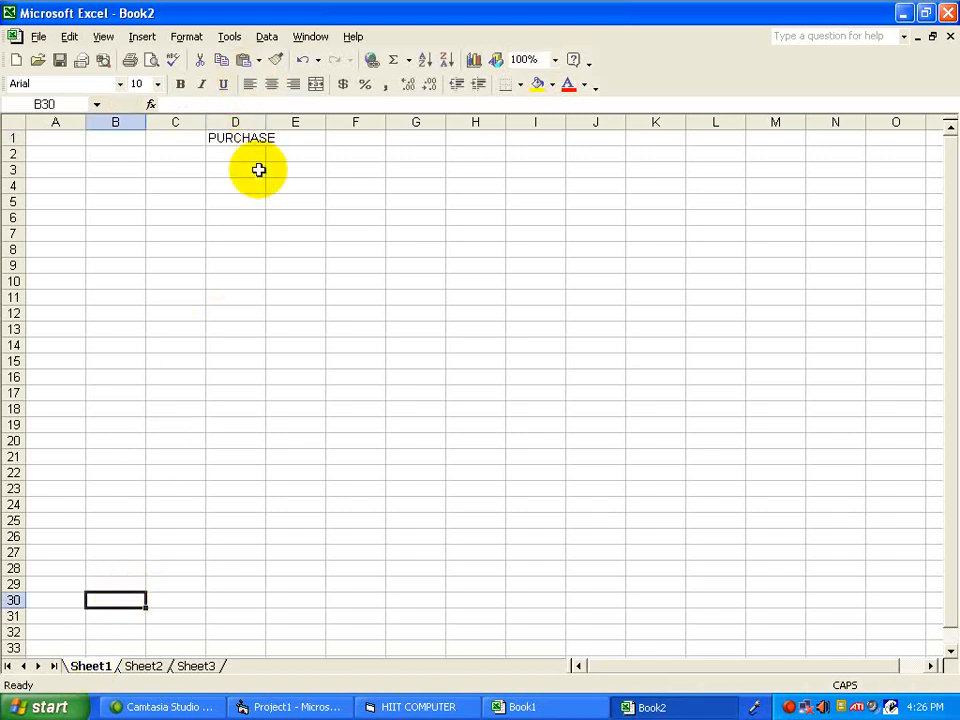
- Enter the title STOCK in A1 of Sheet2 and the title SALES in A1 of Sheet3
{"action": "left_click", "coordinate": [155, 666]}
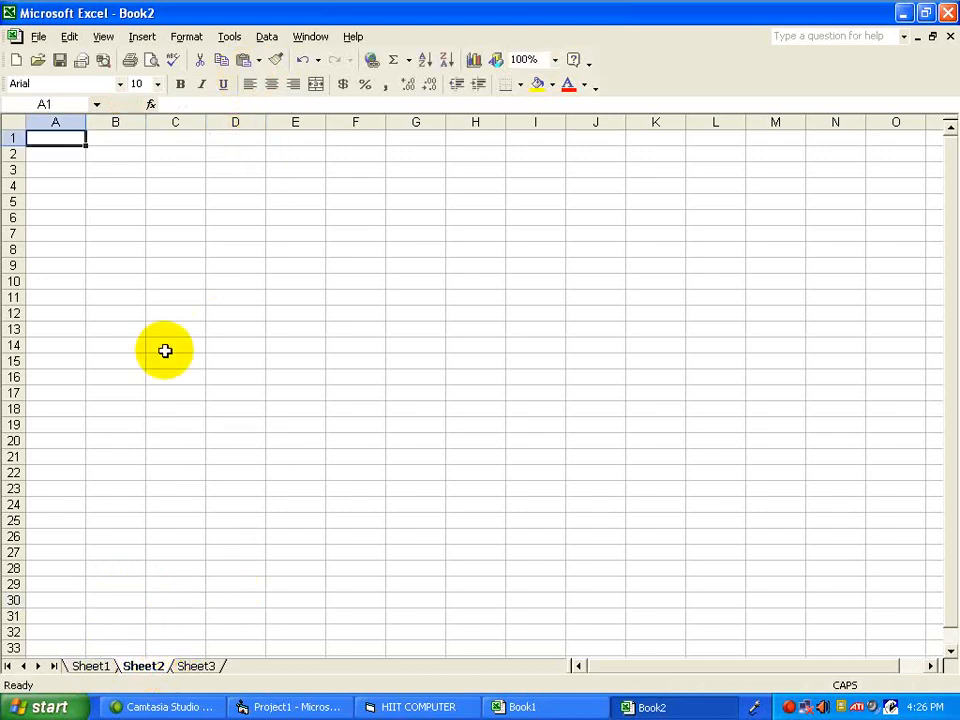
{"action": "type", "text": "STOCK"}
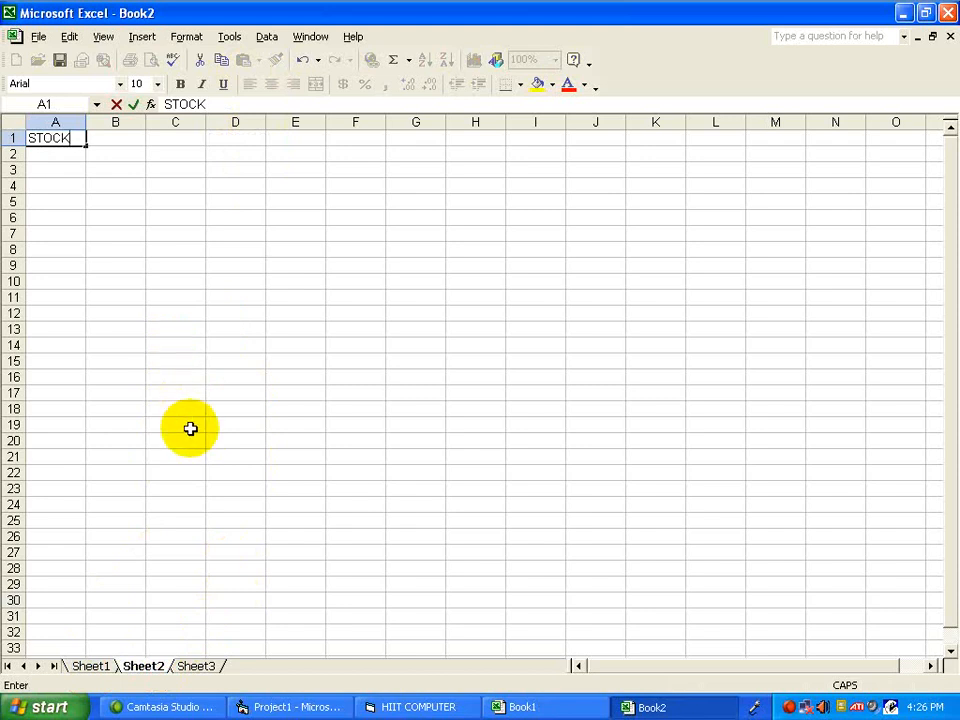
{"action": "left_click", "coordinate": [196, 666]}
{"action": "type", "text": "SALES"}
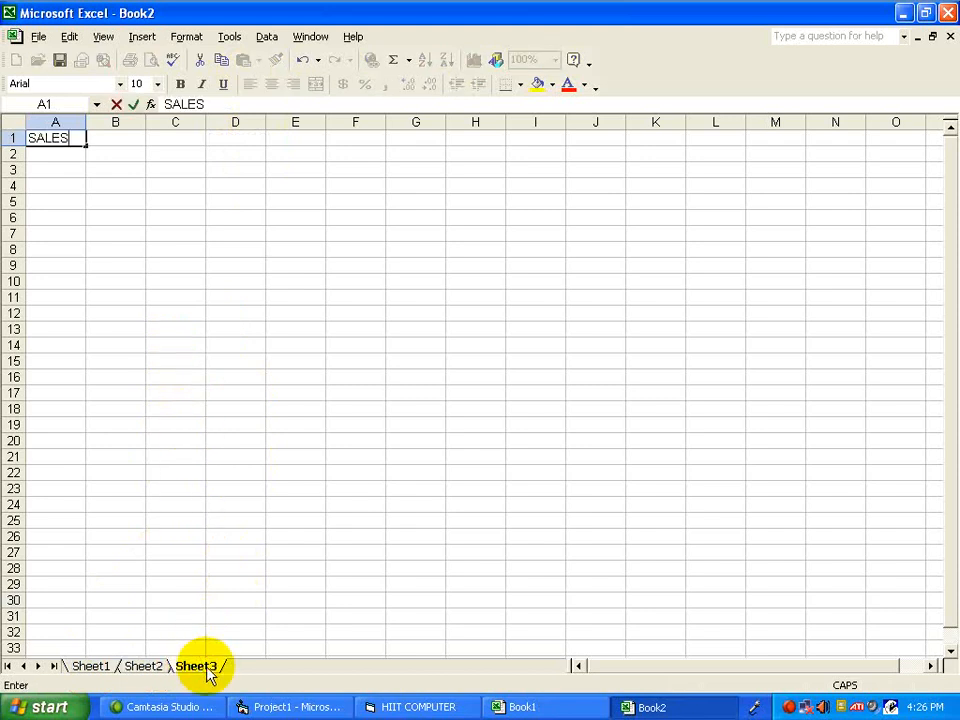
{"action": "key", "text": "Return"}
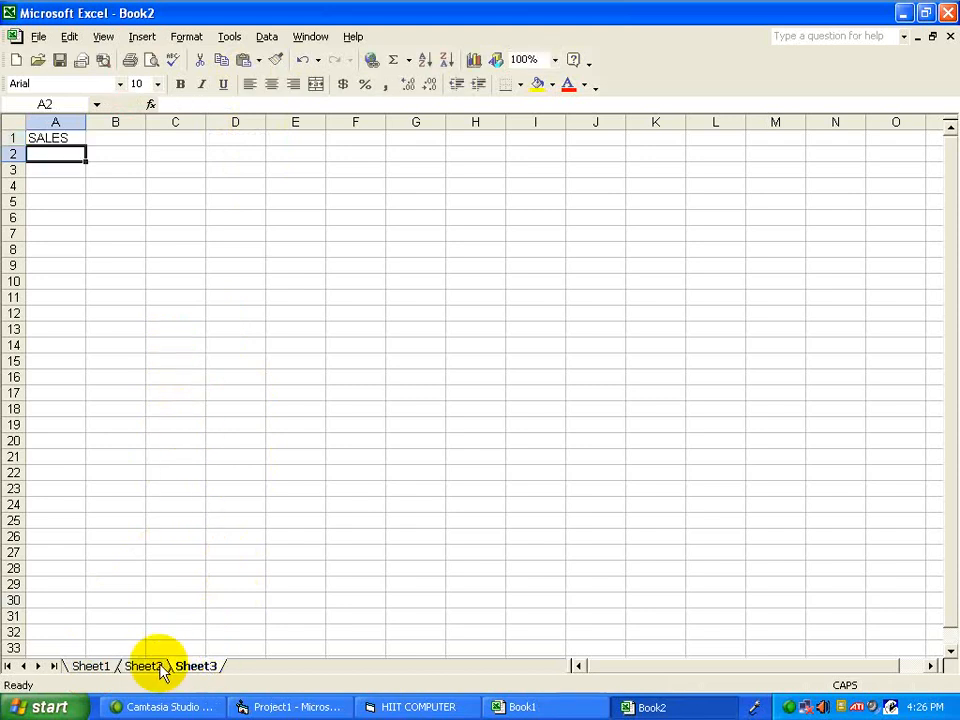
- Enter the column headings Item No, Name and Qty in A3 to C3 of the PURCHASE sheet
{"action": "left_click", "coordinate": [96, 666]}
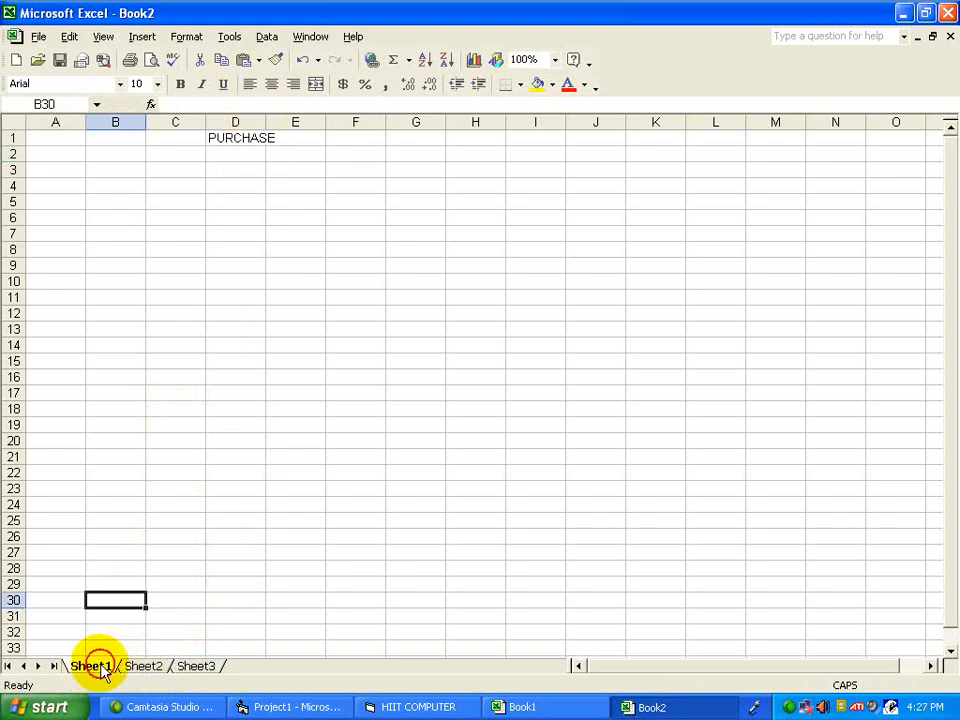
{"action": "left_click", "coordinate": [66, 171]}
{"action": "type", "text": "I"}
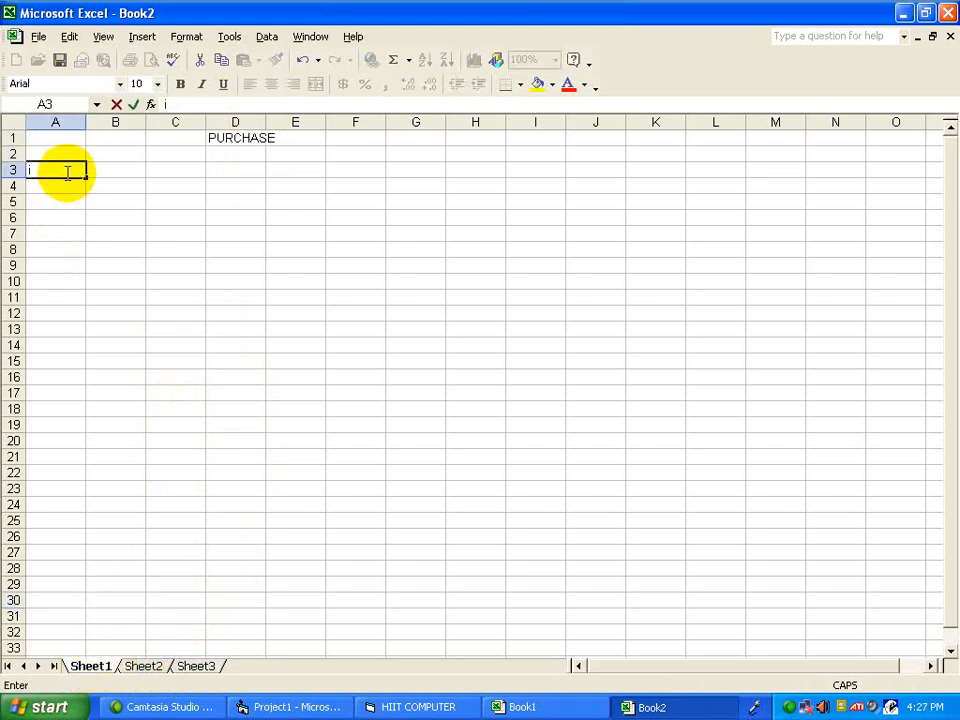
{"action": "type", "text": "tem No"}
{"action": "key", "text": "Tab"}
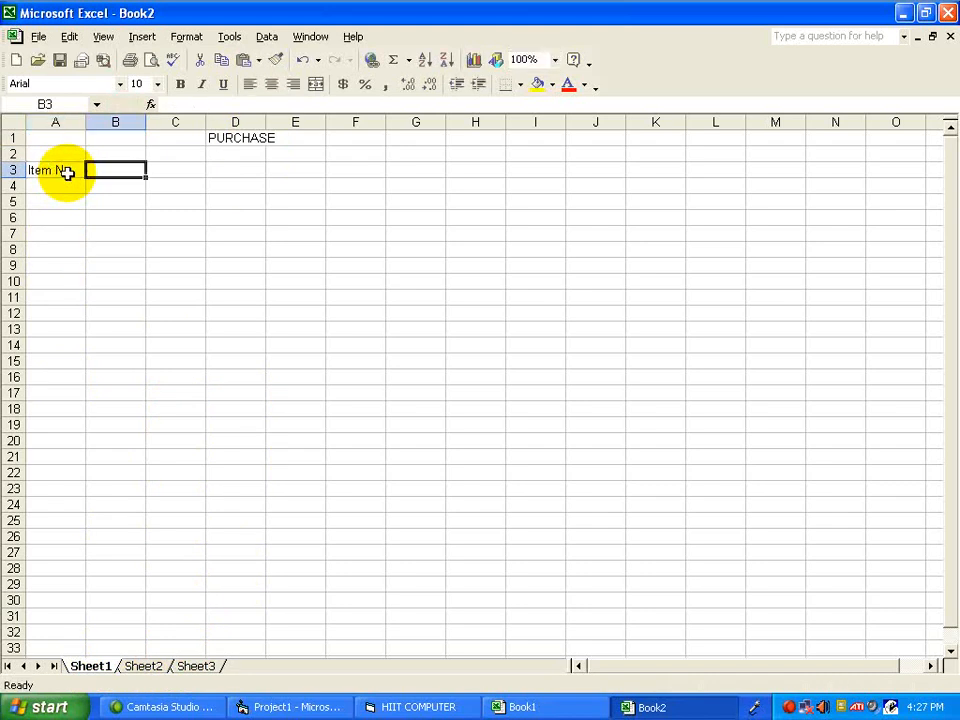
{"action": "type", "text": "Name"}
{"action": "key", "text": "Tab"}
{"action": "type", "text": "Qty"}
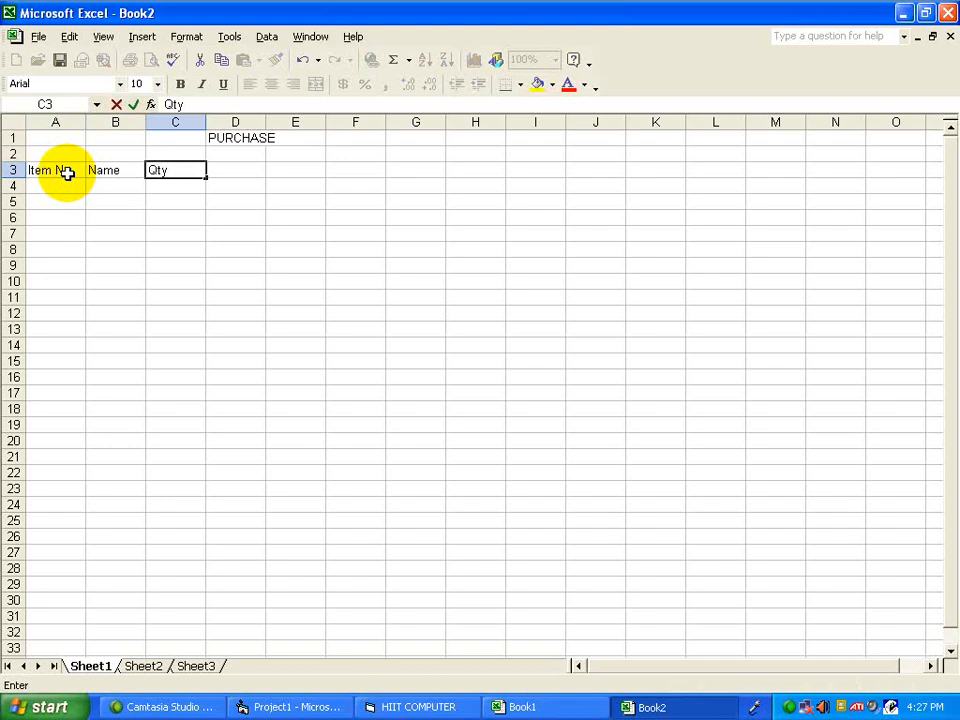
{"action": "key", "text": "Caps_Lock"}
{"action": "key", "text": "Return"}
{"action": "key", "text": "Left"}
{"action": "key", "text": "Left"}
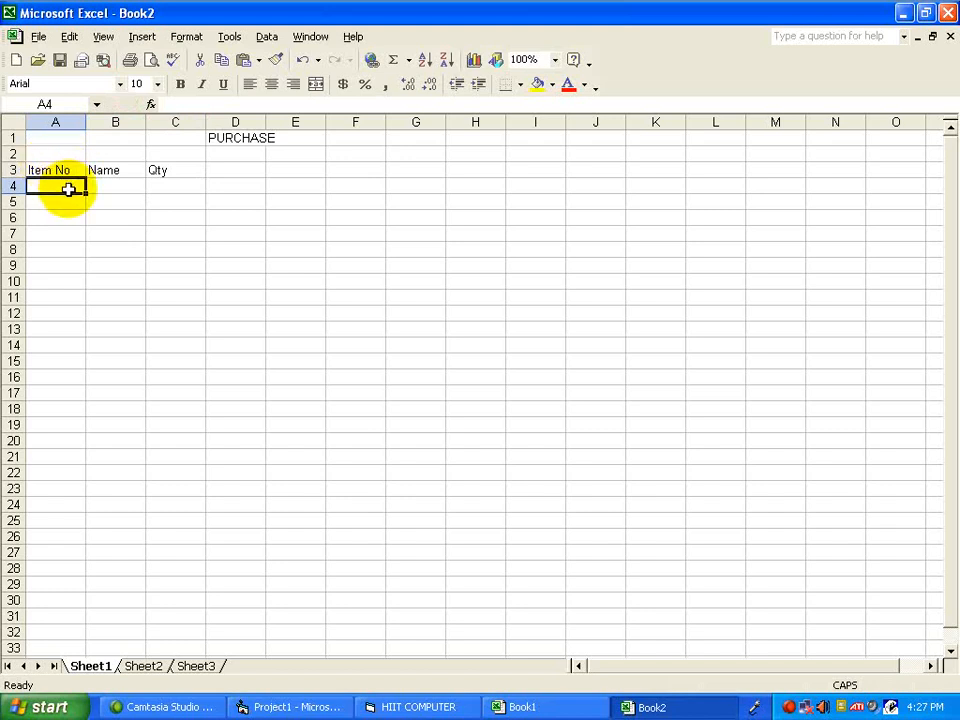
- Link A4 of the STOCK sheet to the purchase item number with =SHEET1!A4 and fill the formula down through row 16
{"action": "left_click", "coordinate": [148, 664]}
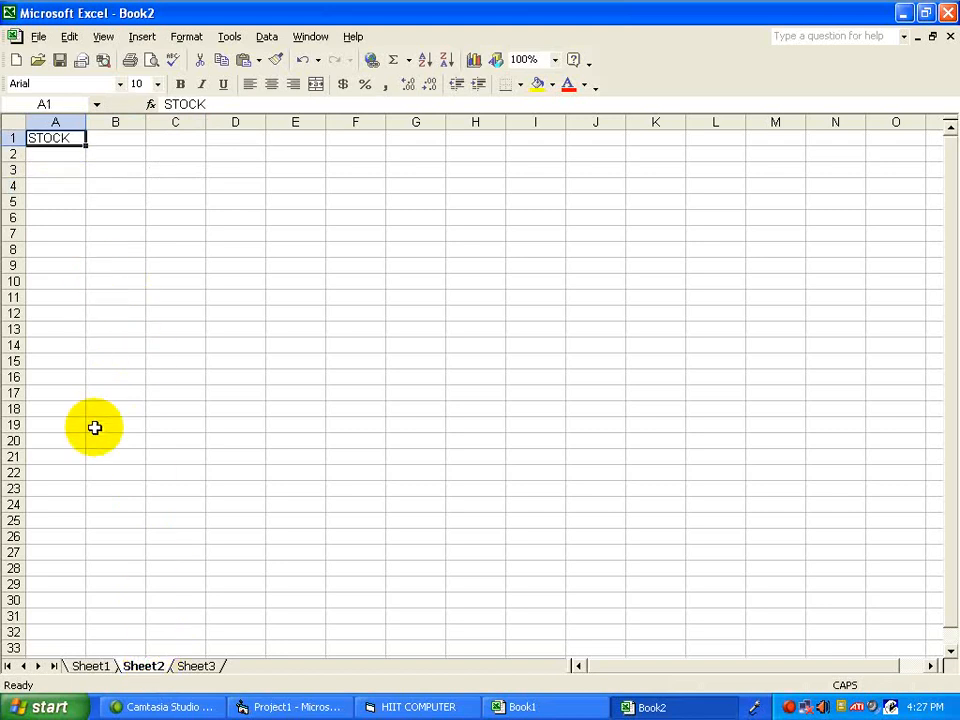
{"action": "left_click", "coordinate": [91, 667]}
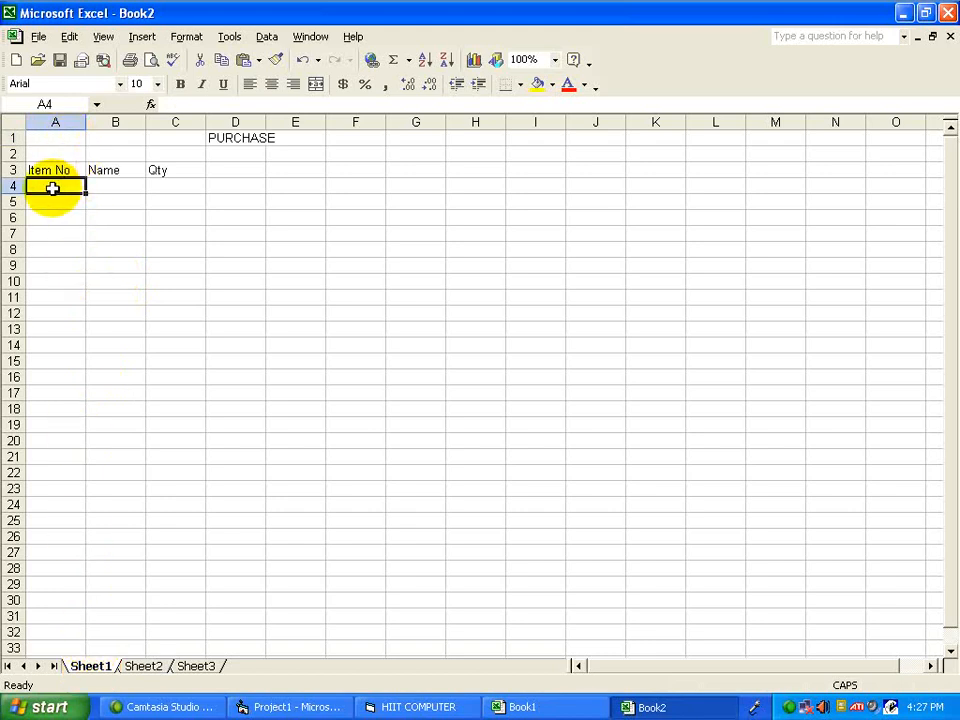
{"action": "left_click", "coordinate": [146, 665]}
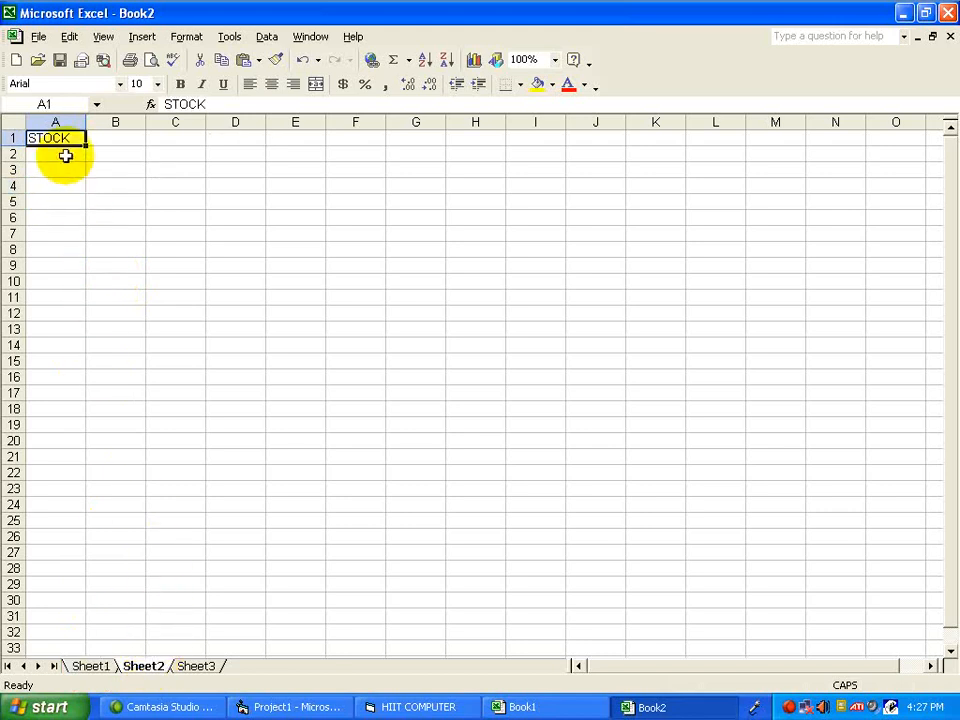
{"action": "left_click", "coordinate": [54, 188]}
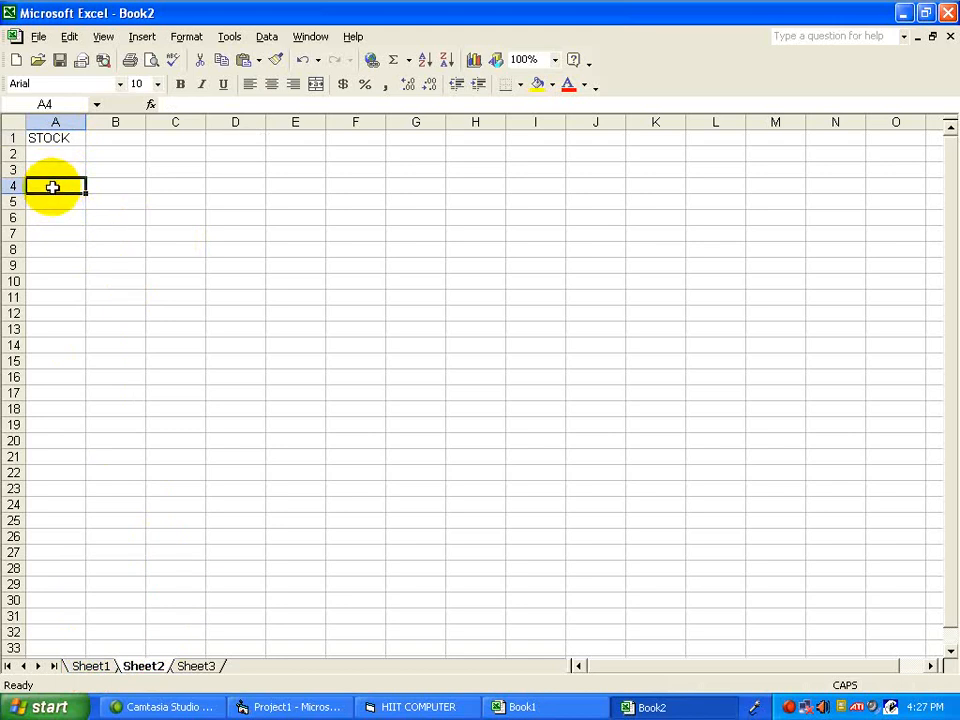
{"action": "type", "text": "="}
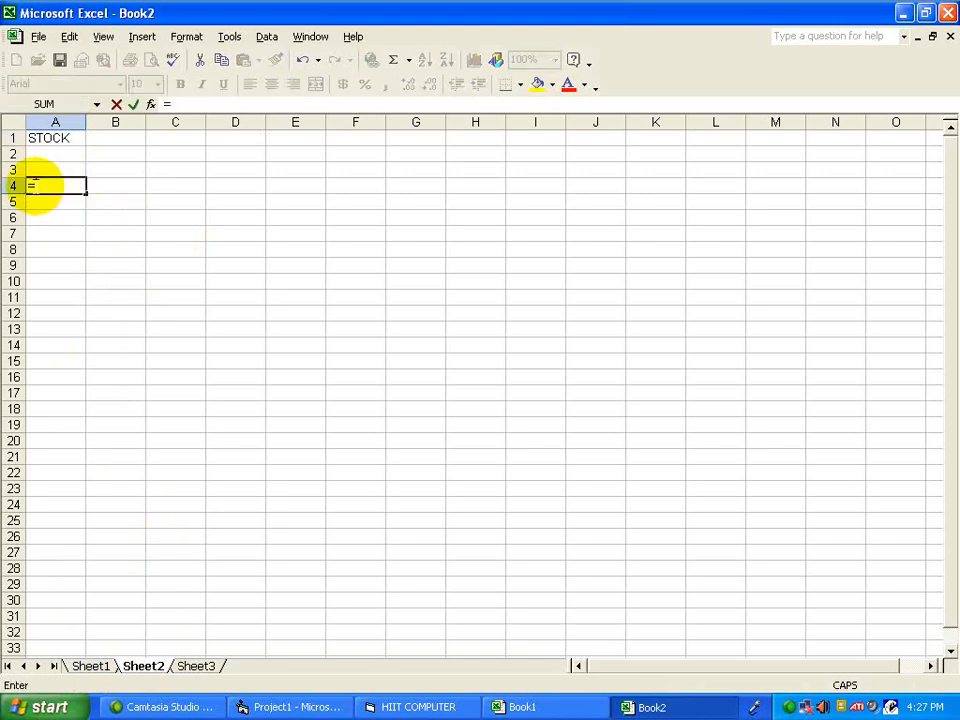
{"action": "type", "text": "SHEET"}
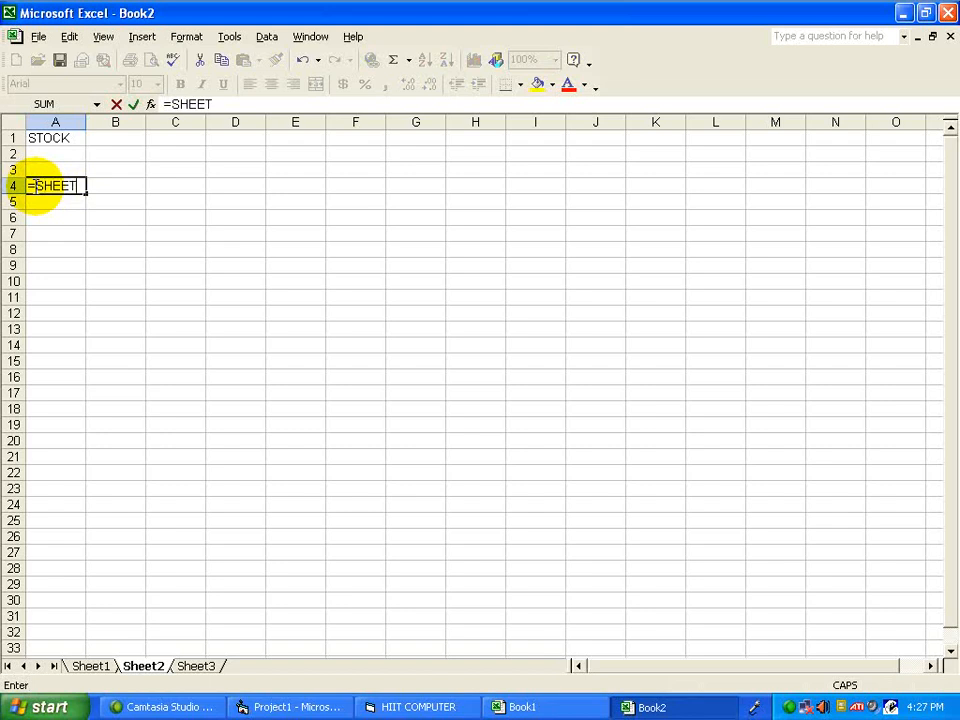
{"action": "type", "text": "1!A4"}
{"action": "key", "text": "Return"}
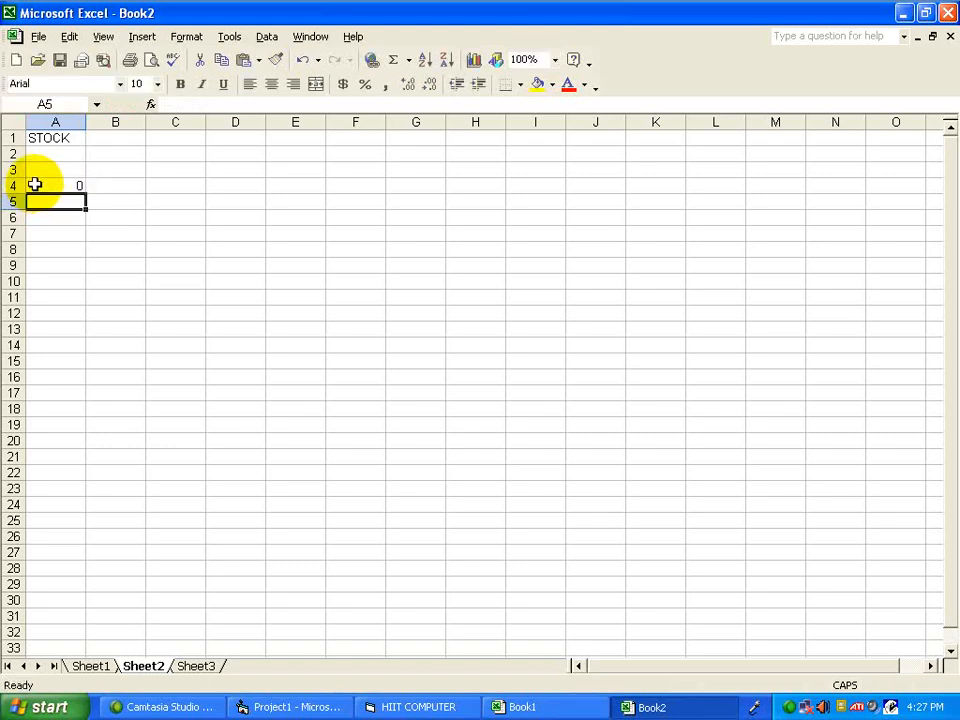
{"action": "left_click", "coordinate": [36, 186]}
{"action": "left_click_drag", "start_coordinate": [88, 195], "coordinate": [86, 384]}
- Enter the column headings Item No, Name and Qty in A3 to C3 of the STOCK sheet
{"action": "left_click", "coordinate": [75, 169]}
{"action": "type", "text": "i"}
{"action": "key", "text": "Caps_Lock"}
{"action": "type", "text": "E"}
{"action": "key", "text": "BackSpace"}
{"action": "key", "text": "BackSpace"}
{"action": "type", "text": "I"}
{"action": "key", "text": "Caps_Lock"}
{"action": "type", "text": "tem No"}
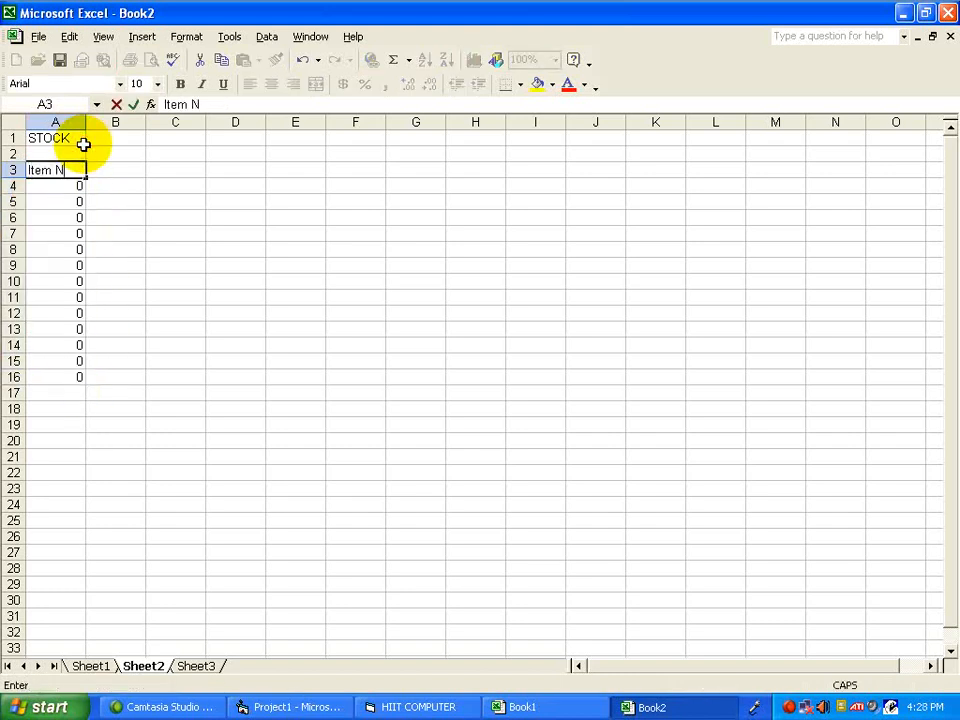
{"action": "key", "text": "Tab"}
{"action": "type", "text": "Name"}
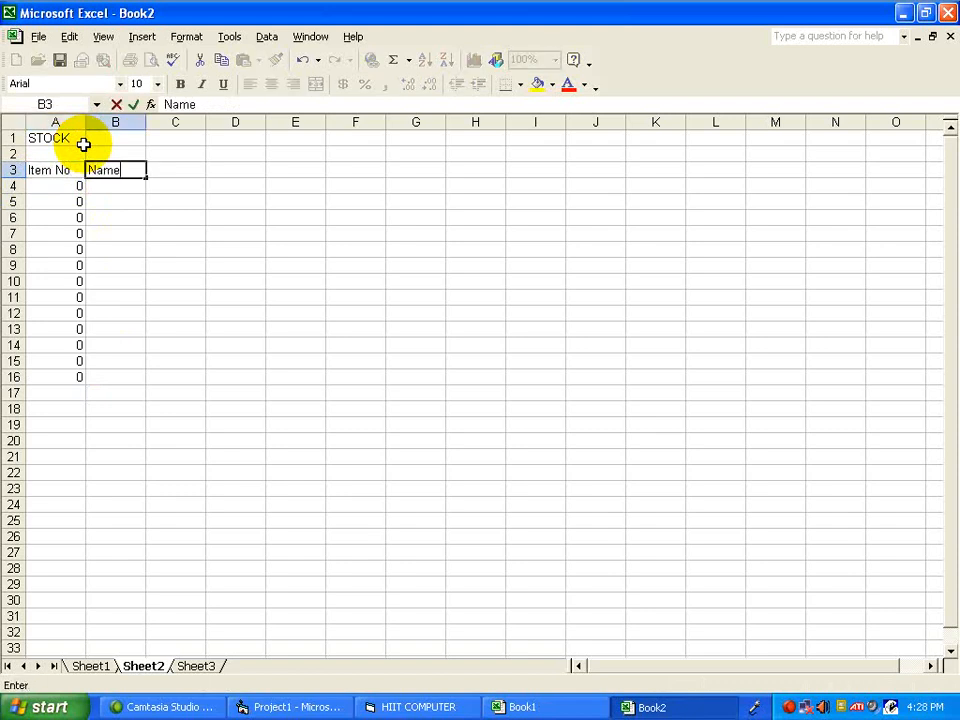
{"action": "key", "text": "Tab"}
{"action": "key", "text": "Caps_Lock"}
{"action": "type", "text": "S"}
{"action": "key", "text": "Caps_Lock"}
{"action": "key", "text": "BackSpace"}
{"action": "key", "text": "Caps_Lock"}
{"action": "type", "text": "Q"}
{"action": "key", "text": "Caps_Lock"}
{"action": "type", "text": "ty"}
{"action": "key", "text": "Return"}
- Link B4 of the STOCK sheet to the purchase item name with =sheet1!b4 and fill the formula down through row 16
{"action": "type", "text": "="}
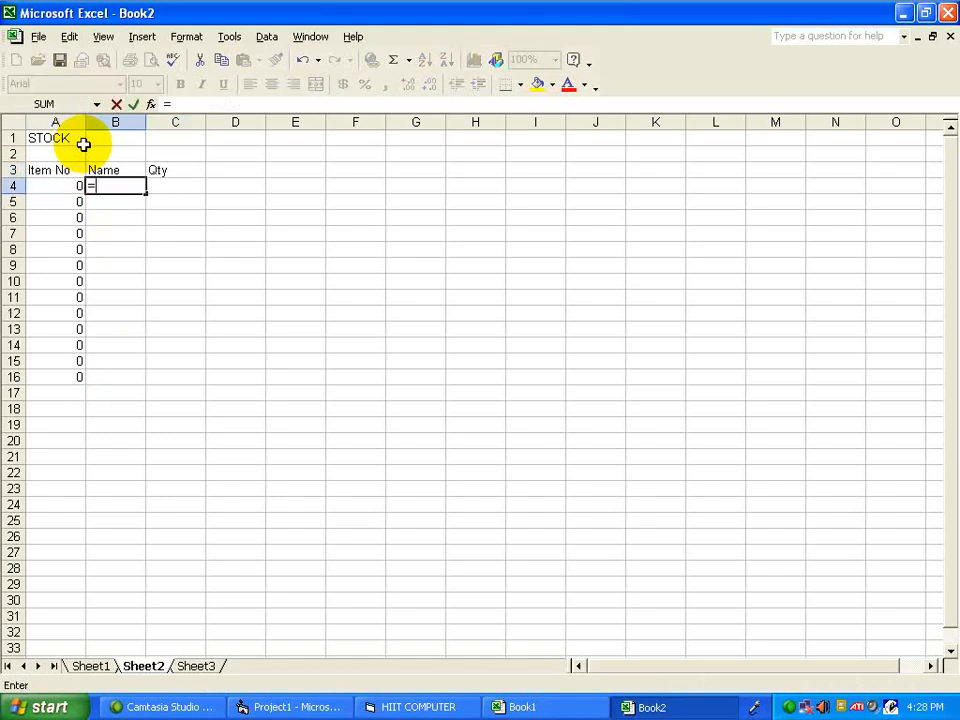
{"action": "type", "text": "sheet1!"}
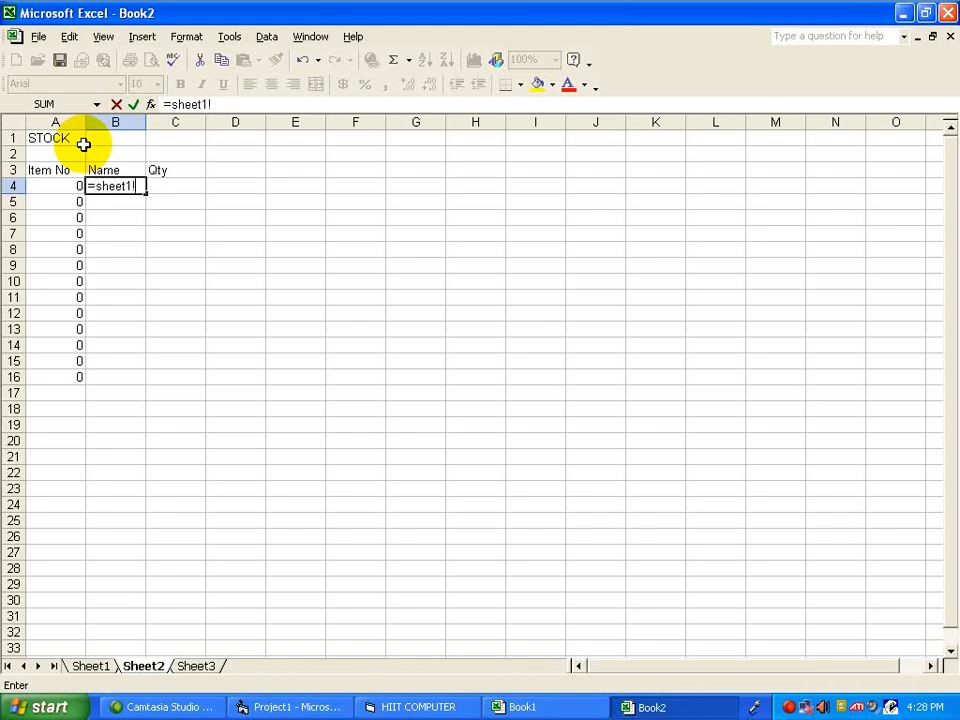
{"action": "type", "text": "b4"}
{"action": "key", "text": "Return"}
{"action": "key", "text": "Up"}
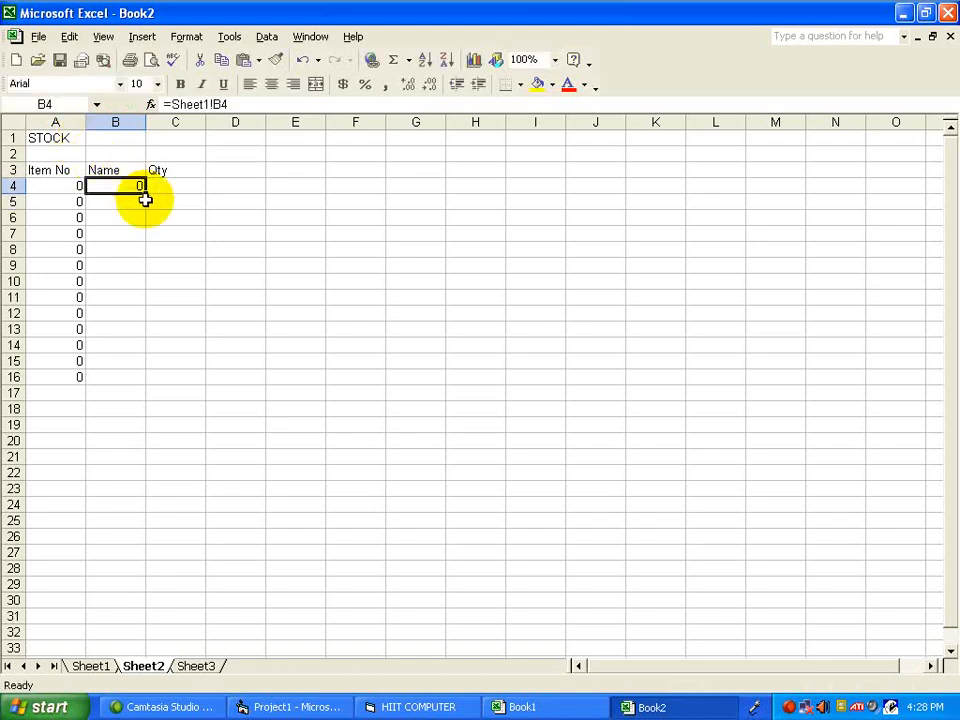
{"action": "left_click_drag", "start_coordinate": [144, 193], "coordinate": [129, 386]}
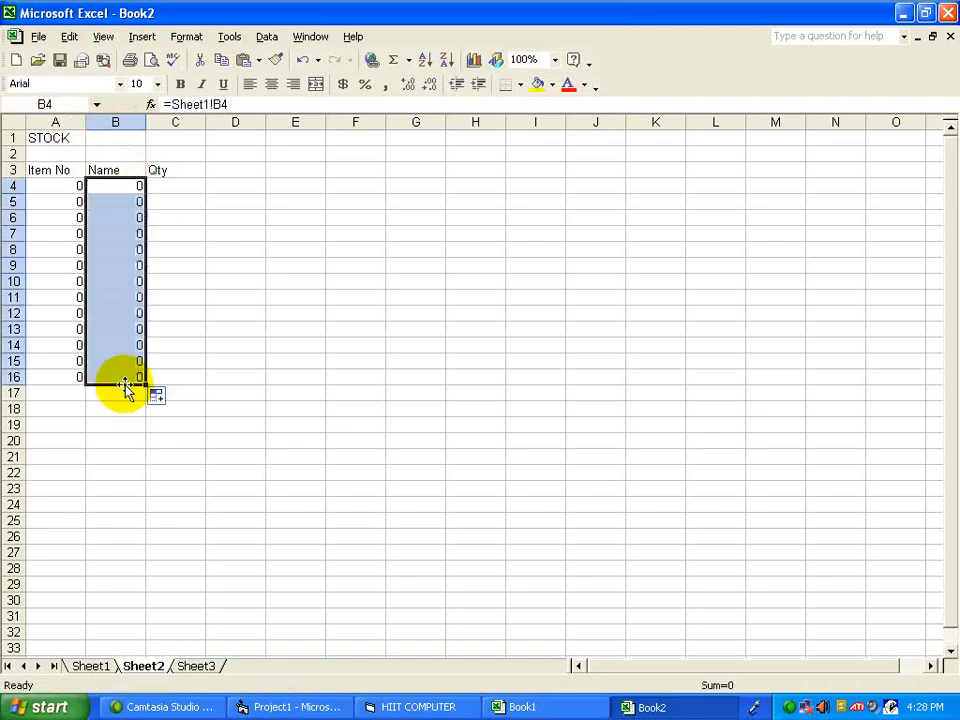
- Link C4 of the STOCK sheet to the purchase quantity with =sheet1!c4 and fill the formula down through row 16
{"action": "left_click", "coordinate": [165, 188]}
{"action": "type", "text": "="}
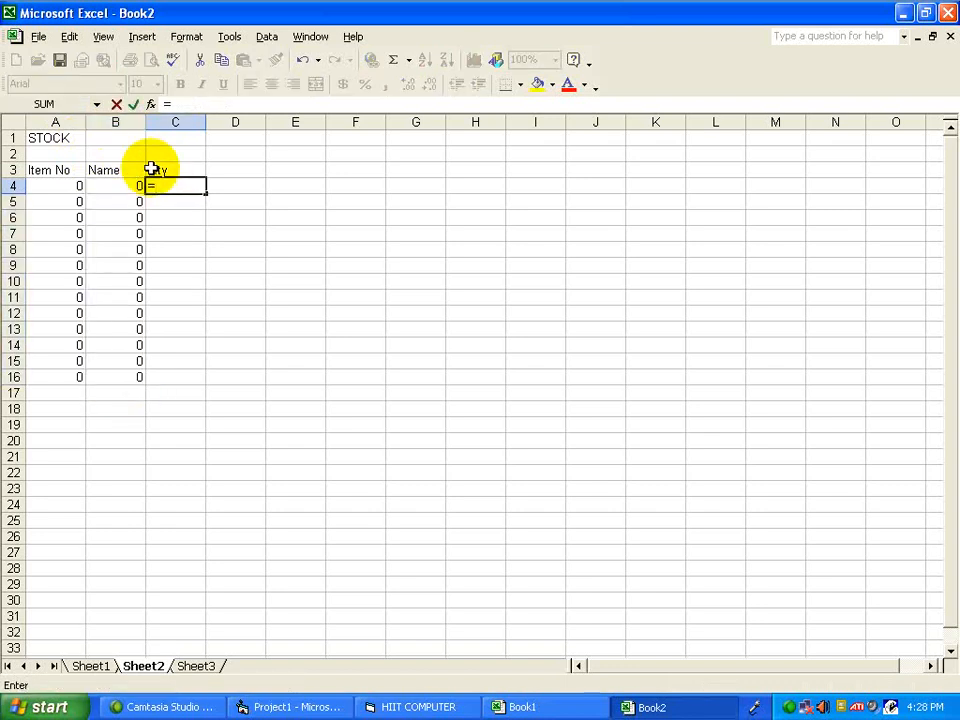
{"action": "type", "text": "sheet1!c4"}
{"action": "key", "text": "Return"}
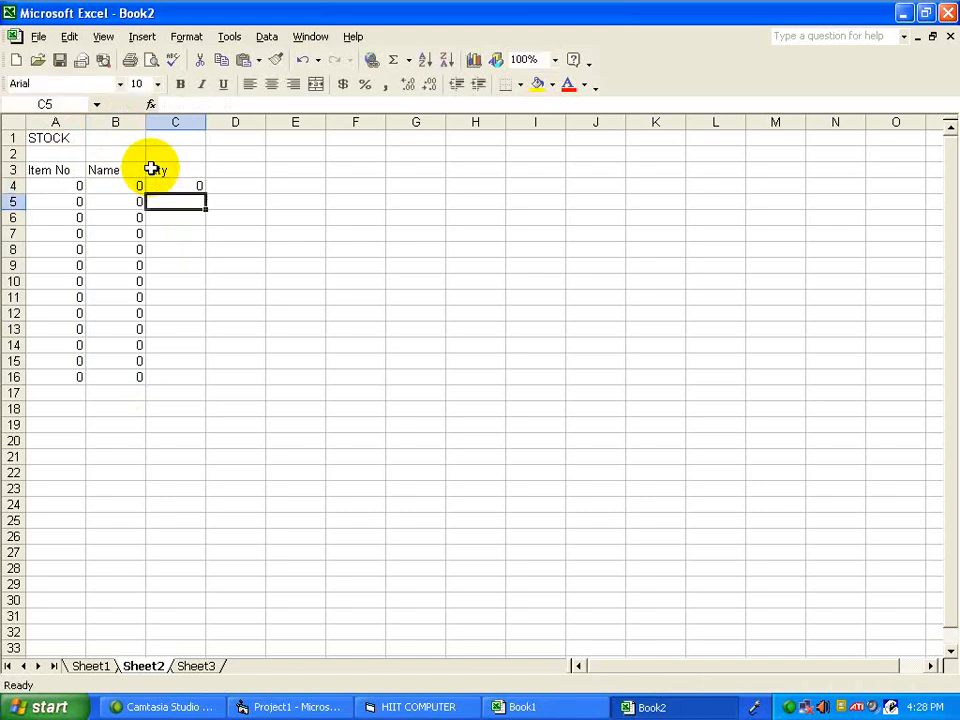
{"action": "left_click", "coordinate": [171, 184]}
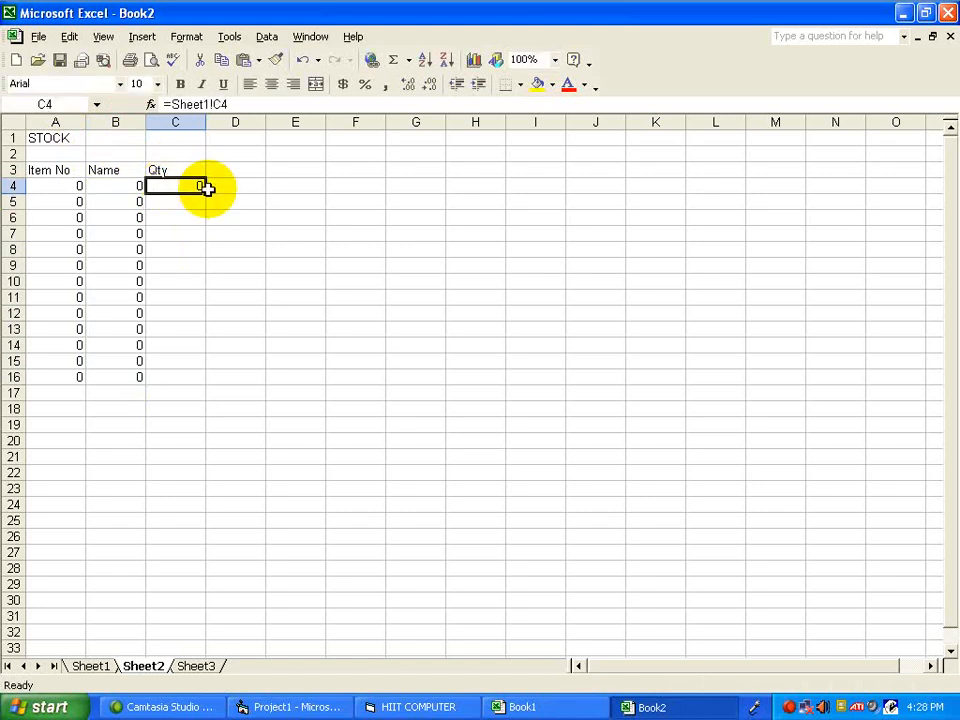
{"action": "left_click_drag", "start_coordinate": [206, 194], "coordinate": [206, 384]}
{"action": "left_click", "coordinate": [62, 171]}
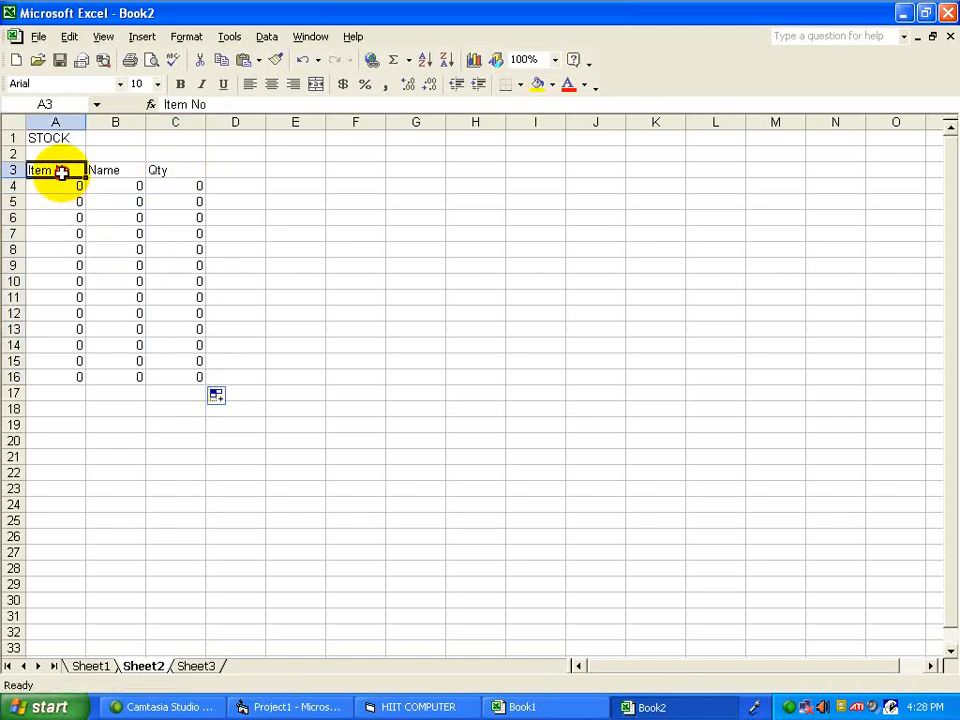
- Enter the item numbers 1 to 5 in A4 to A8 of the PURCHASE sheet
{"action": "left_click", "coordinate": [91, 666]}
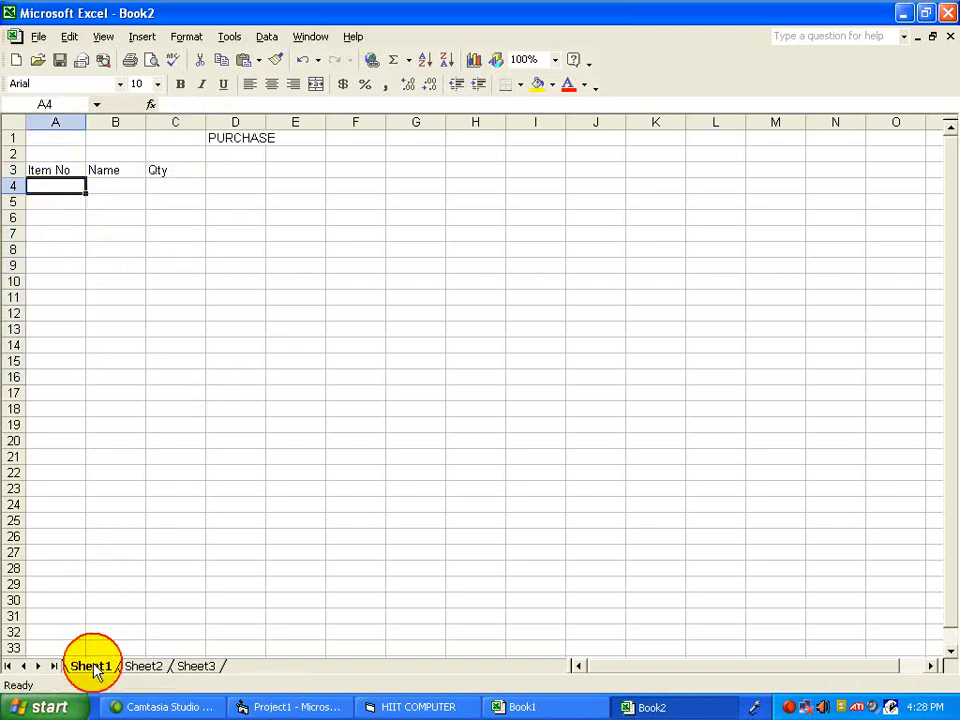
{"action": "type", "text": "1"}
{"action": "key", "text": "Down"}
{"action": "key", "text": "Down"}
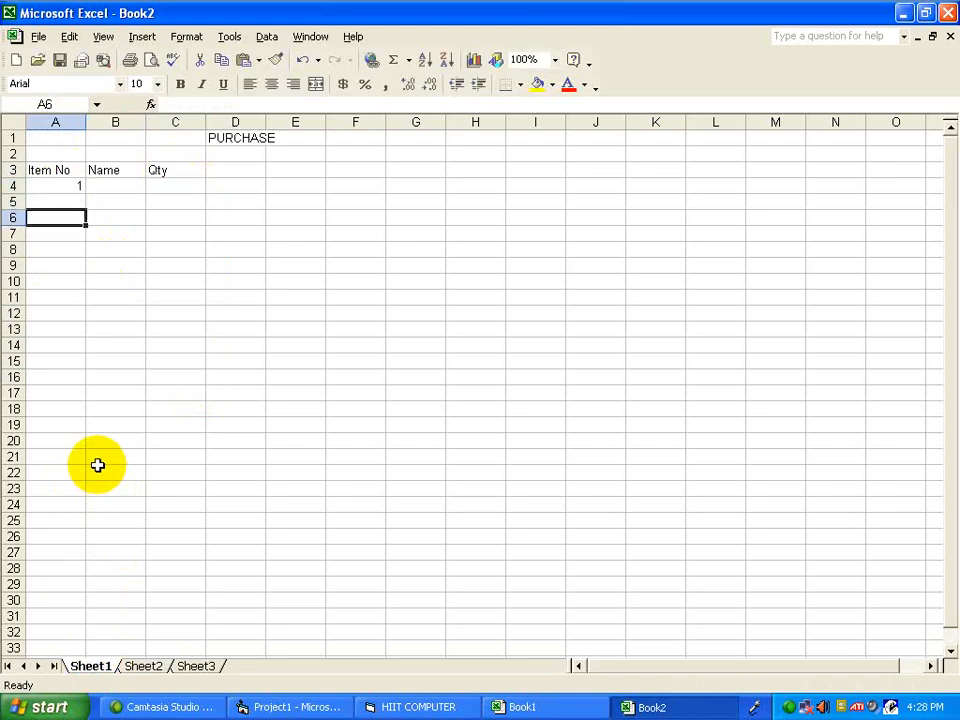
{"action": "key", "text": "Up"}
{"action": "type", "text": "2"}
{"action": "key", "text": "Down"}
{"action": "type", "text": "3"}
{"action": "key", "text": "Down"}
{"action": "type", "text": "4"}
{"action": "key", "text": "Down"}
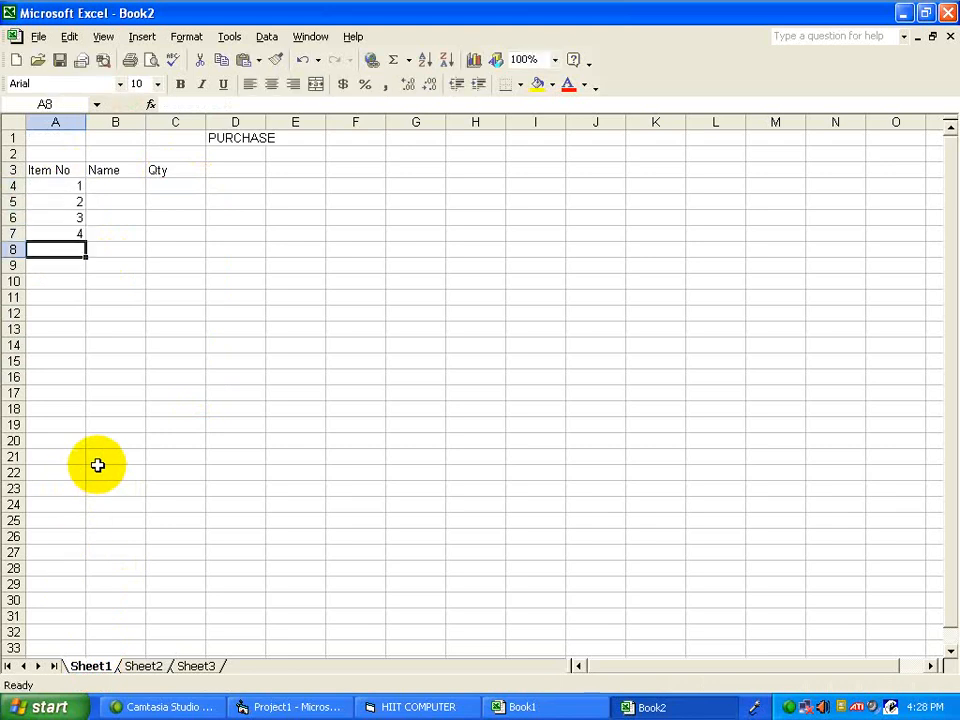
{"action": "type", "text": "5"}
{"action": "key", "text": "Right"}
- Enter the item names soaps, oil, biscuit, shampoo and abc in B4 to B8 of the PURCHASE sheet
{"action": "key", "text": "Up"}
{"action": "key", "text": "Up"}
{"action": "key", "text": "Up"}
{"action": "key", "text": "Up"}
{"action": "type", "text": "soaps"}
{"action": "key", "text": "Down"}
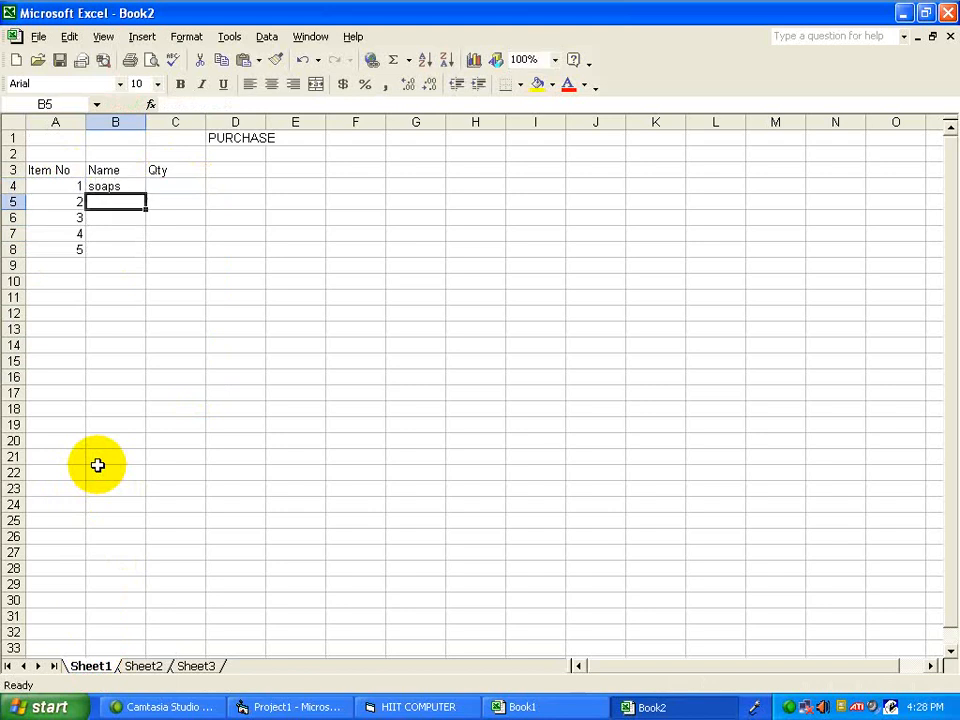
{"action": "type", "text": "oil"}
{"action": "key", "text": "Return"}
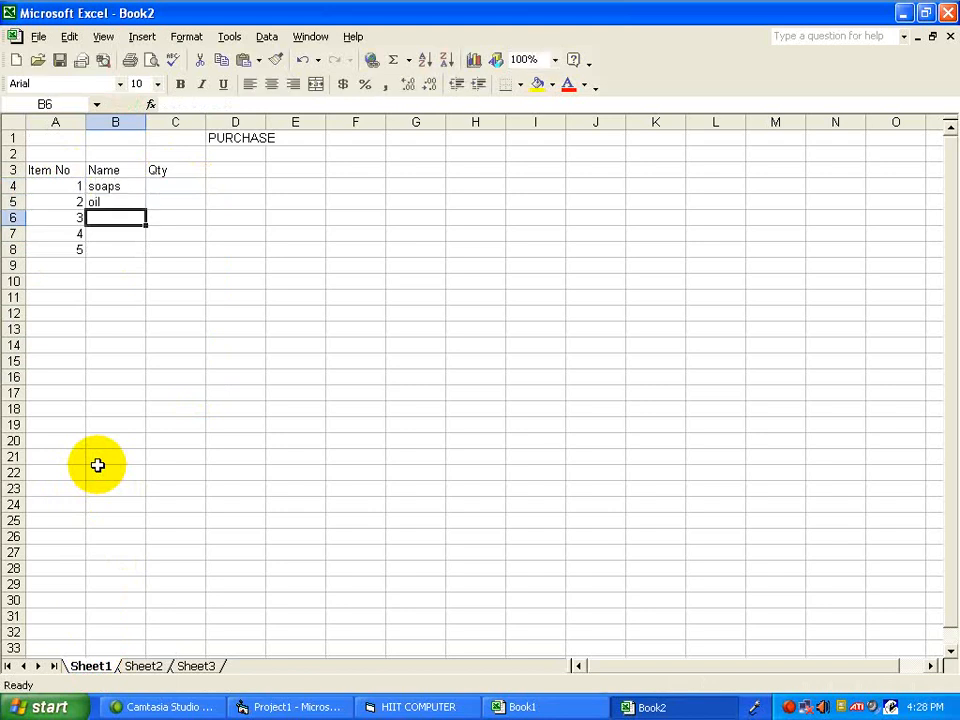
{"action": "type", "text": "biscuit"}
{"action": "key", "text": "Return"}
{"action": "type", "text": "shampoo"}
{"action": "key", "text": "Return"}
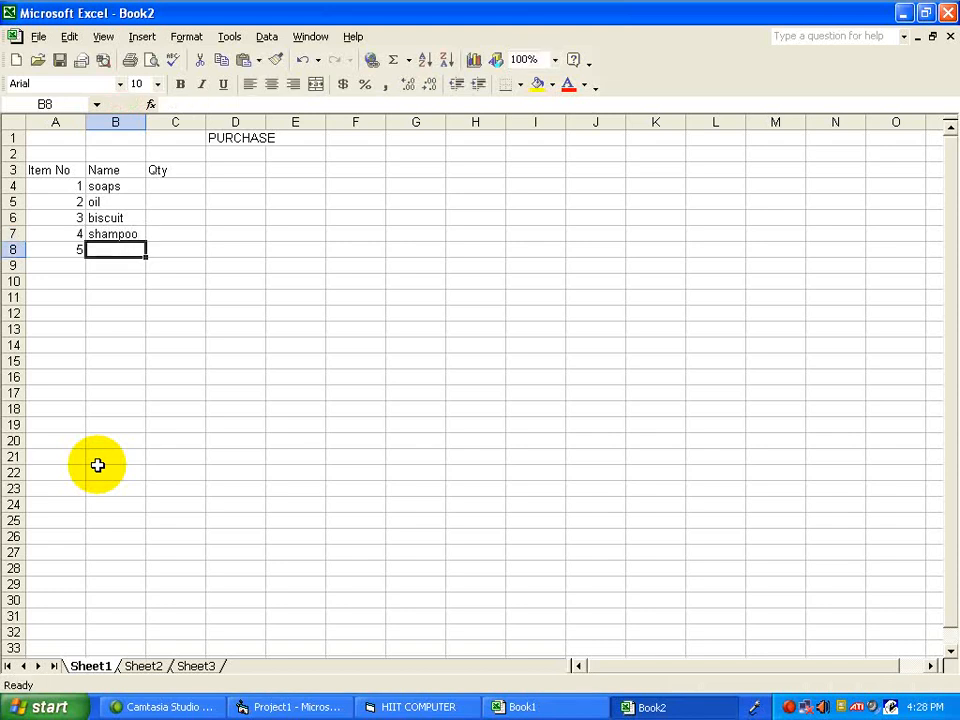
{"action": "type", "text": "abc"}
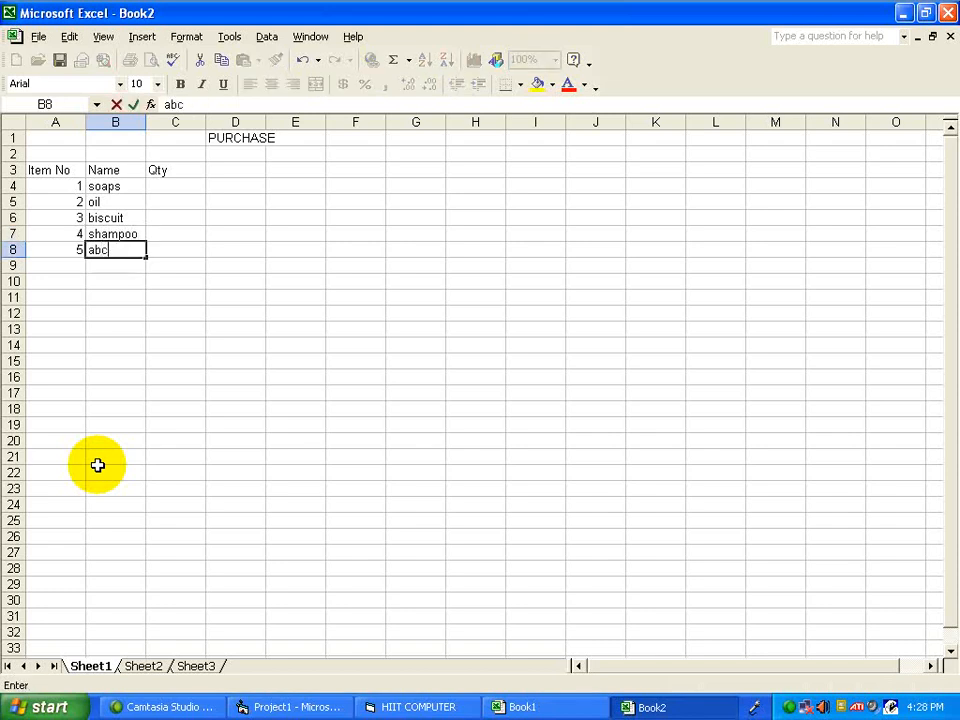
{"action": "key", "text": "Right"}
- Enter the quantities 33, 44, 55, 66 and 77 in C4 to C8 of the PURCHASE sheet
{"action": "key", "text": "Up"}
{"action": "key", "text": "Up"}
{"action": "key", "text": "Up"}
{"action": "key", "text": "Up"}
{"action": "type", "text": "33"}
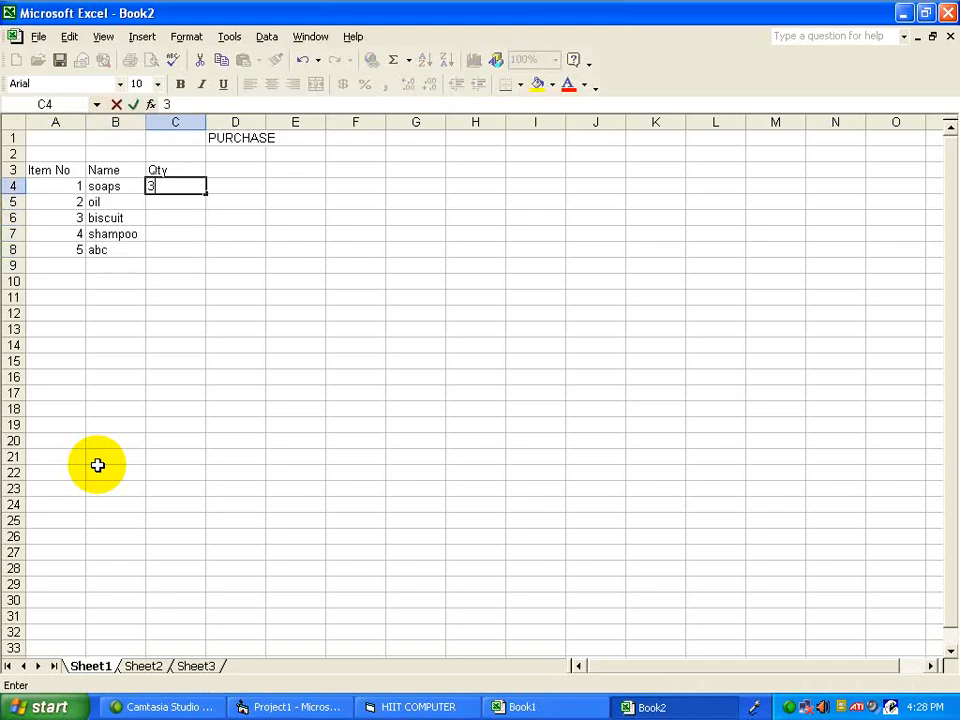
{"action": "key", "text": "Return"}
{"action": "type", "text": "44"}
{"action": "key", "text": "Return"}
{"action": "type", "text": "55"}
{"action": "key", "text": "Return"}
{"action": "type", "text": "66"}
{"action": "key", "text": "Return"}
{"action": "type", "text": "77"}
{"action": "key", "text": "Return"}
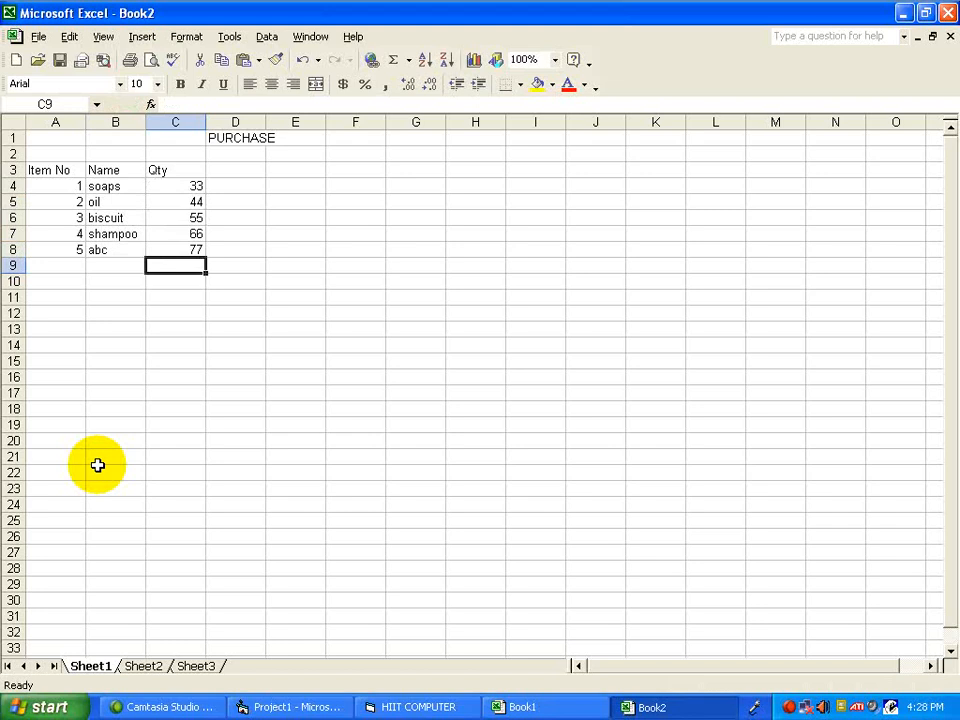
- Check the linked rows and the A4 formula on the STOCK sheet, then return to the PURCHASE sheet
{"action": "left_click", "coordinate": [144, 666]}
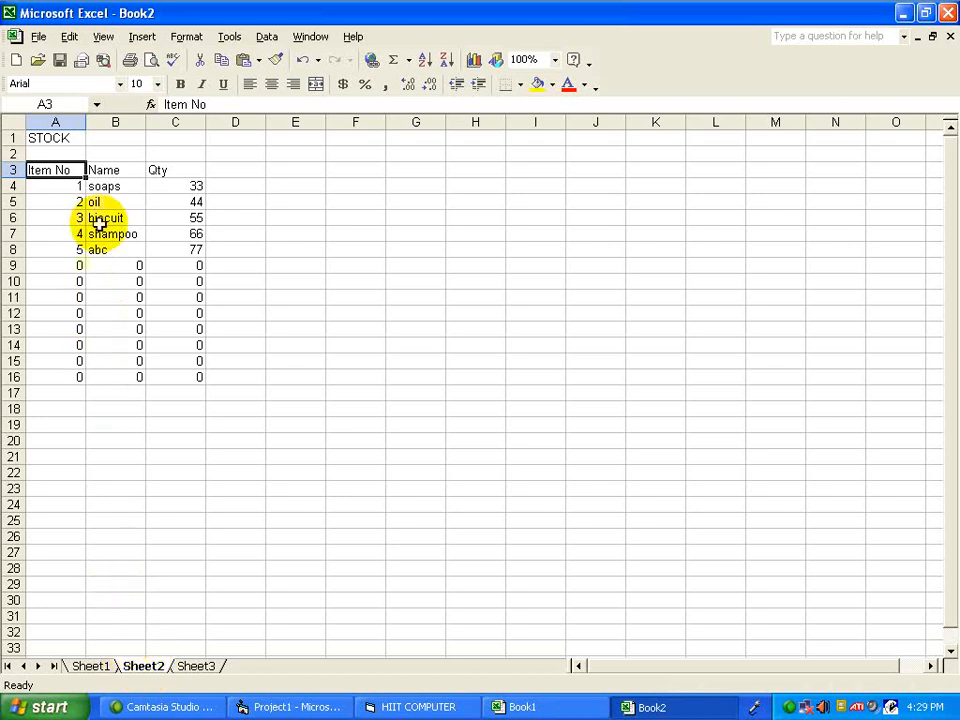
{"action": "left_click", "coordinate": [68, 186]}
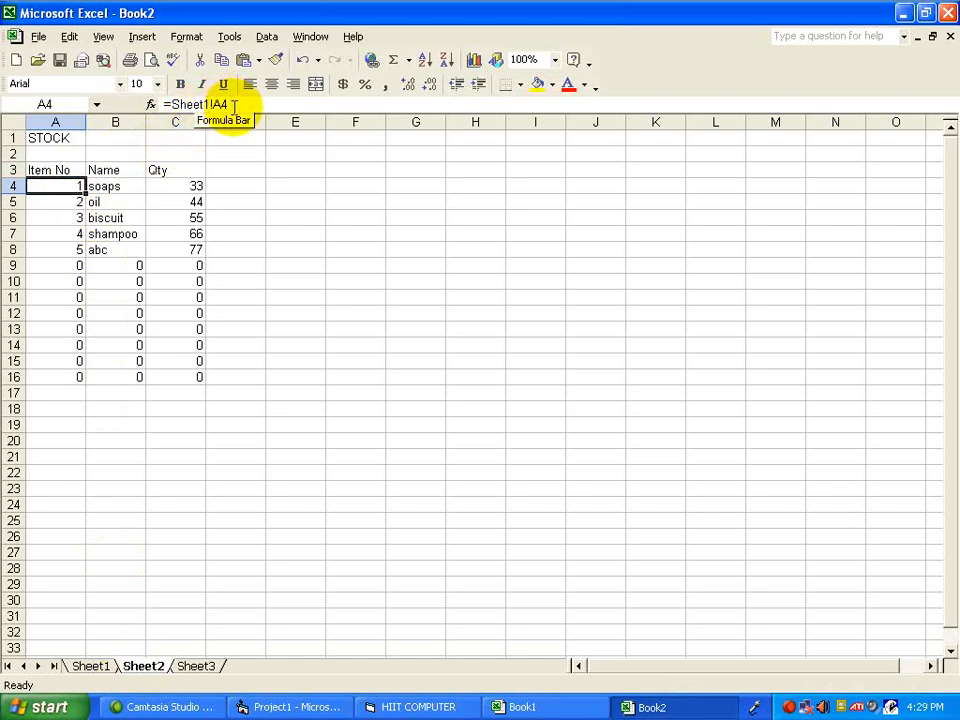
{"action": "left_click", "coordinate": [90, 666]}
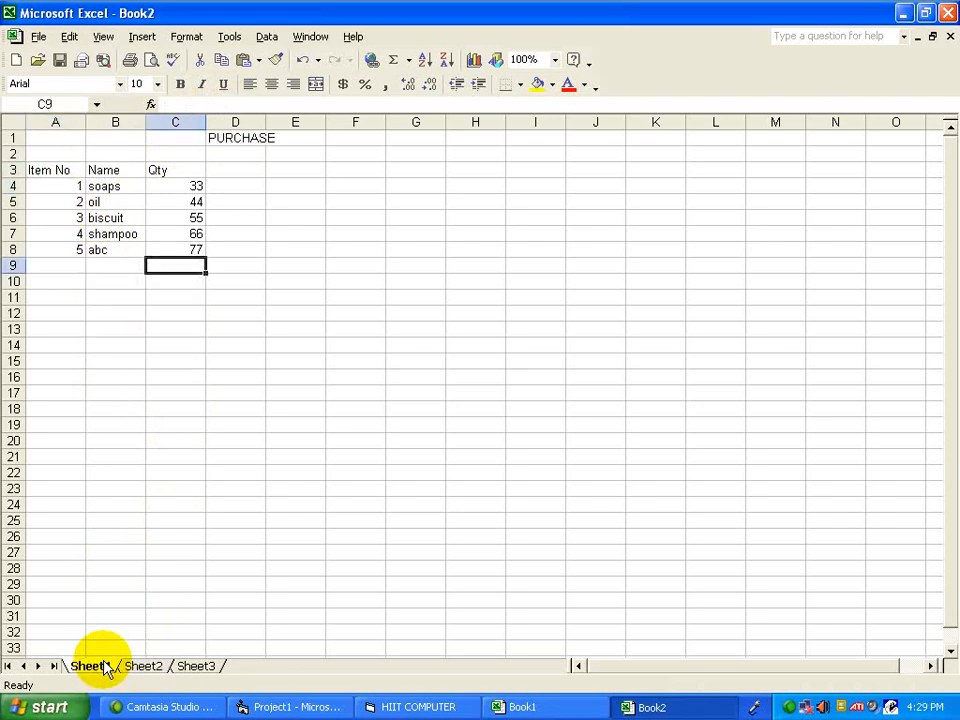